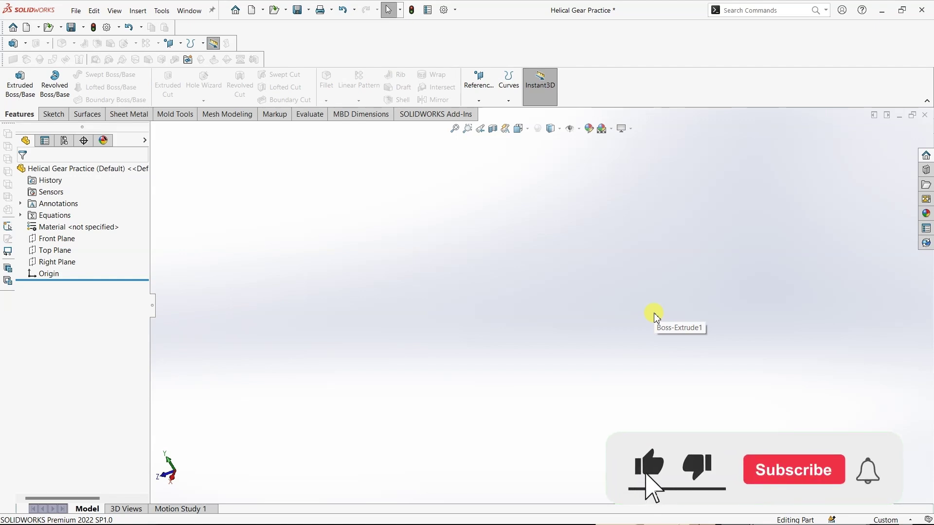
pyautogui.rightClick(51, 215)
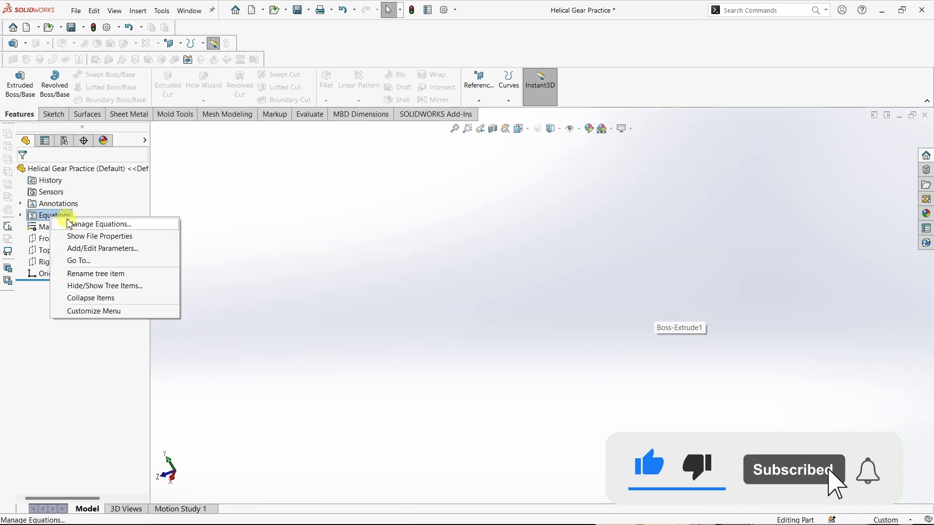
pyautogui.click(69, 225)
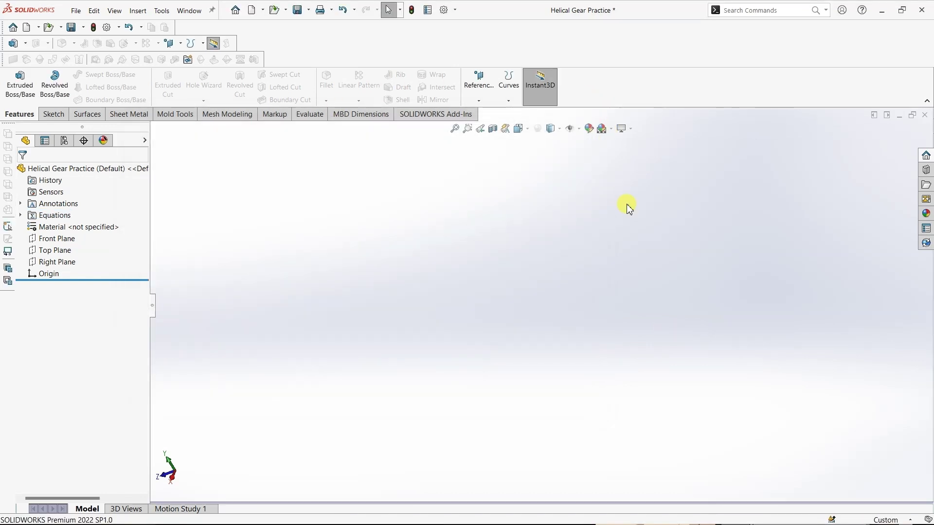
# Start a sketch on the Front Plane and draw two concentric circles at the origin.
pyautogui.rightClick(65, 240)
pyautogui.click(72, 225)
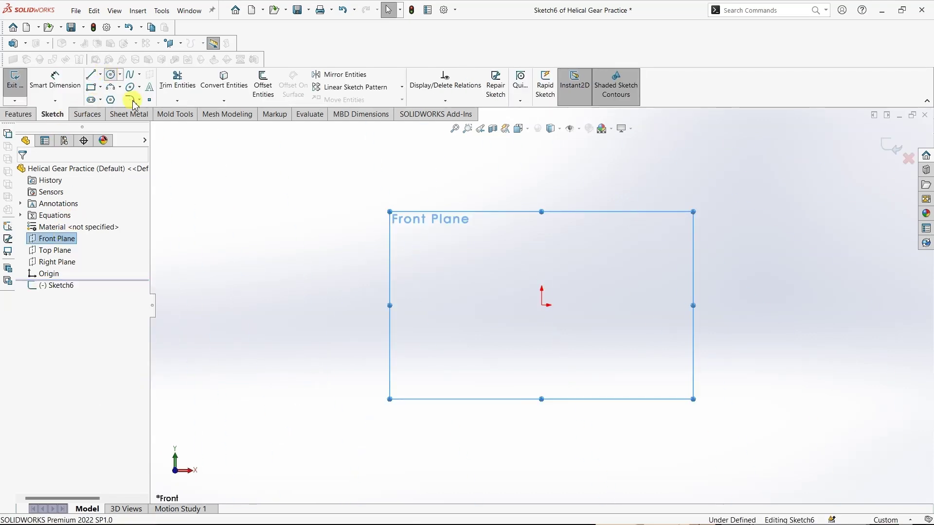
pyautogui.click(544, 306)
pyautogui.click(564, 341)
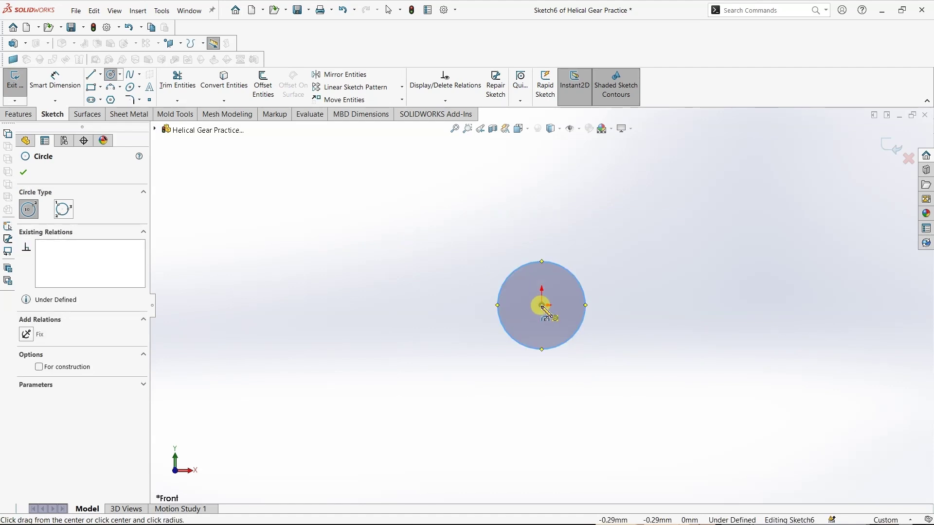
pyautogui.click(543, 306)
pyautogui.click(590, 390)
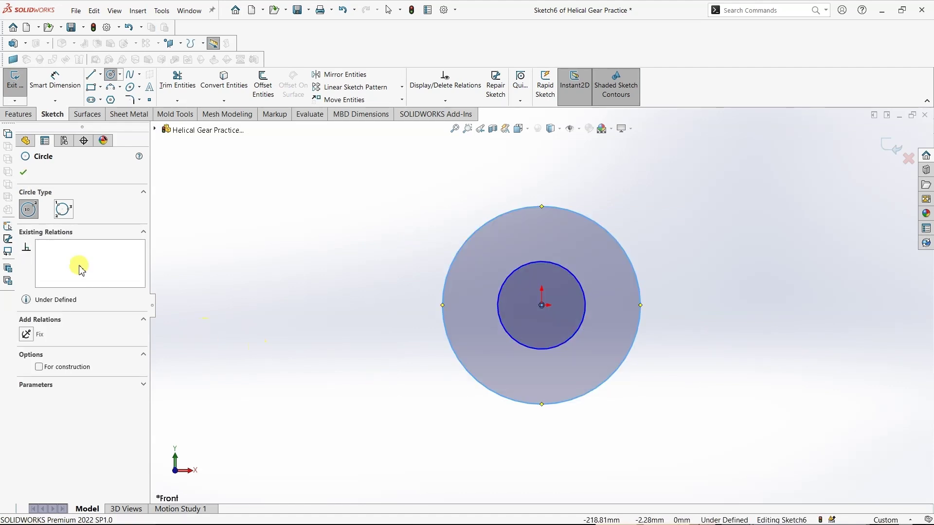
pyautogui.click(24, 172)
# Dimension the inner circle's diameter as ="Bore diameter" (Ø10).
pyautogui.click(55, 82)
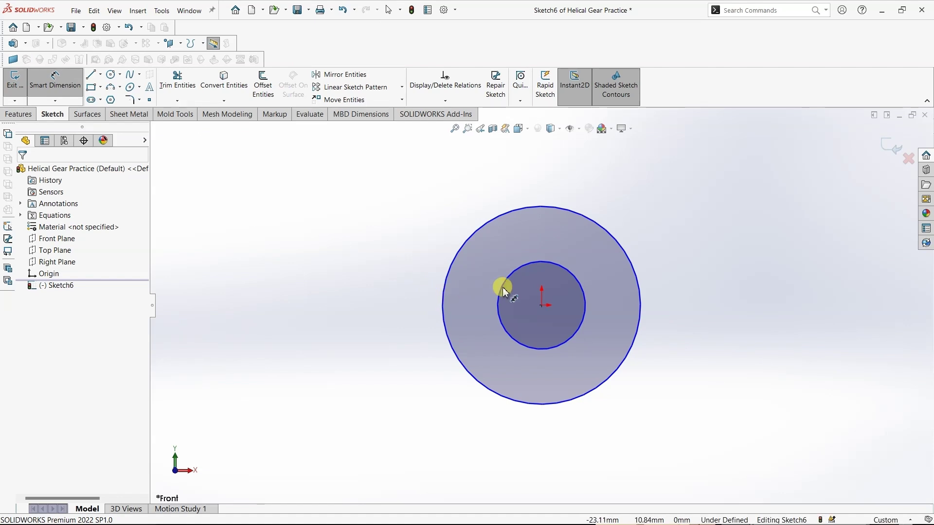
pyautogui.click(583, 287)
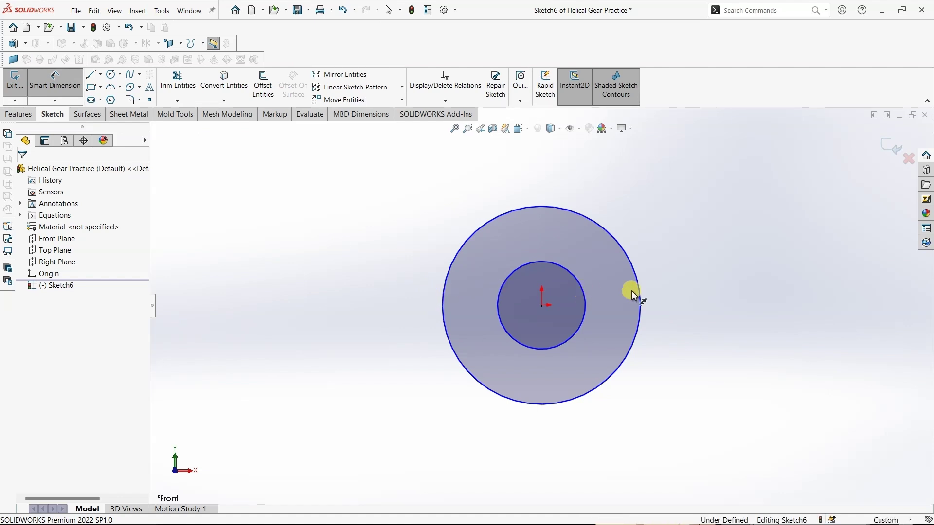
pyautogui.click(689, 323)
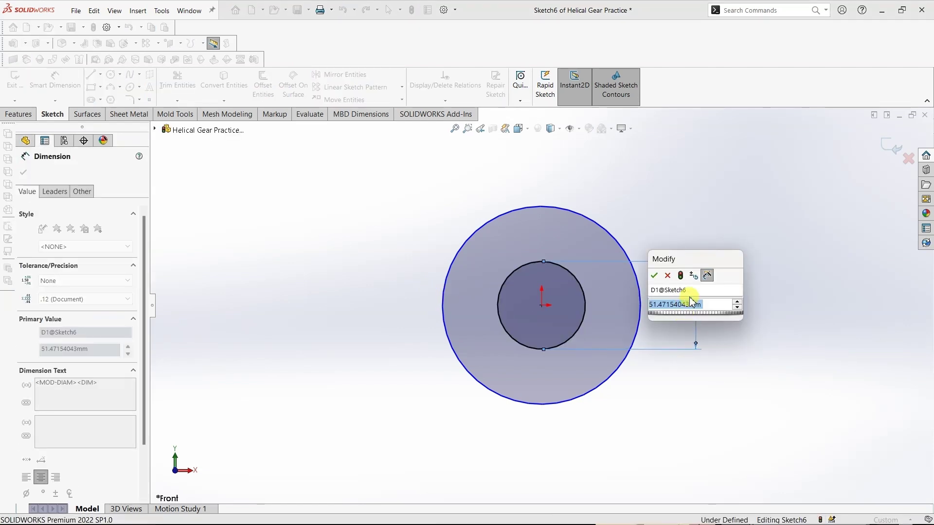
pyautogui.write('=')
pyautogui.press('Down')
pyautogui.press('Right')
pyautogui.press('Down')
pyautogui.press('Down')
pyautogui.press('Down')
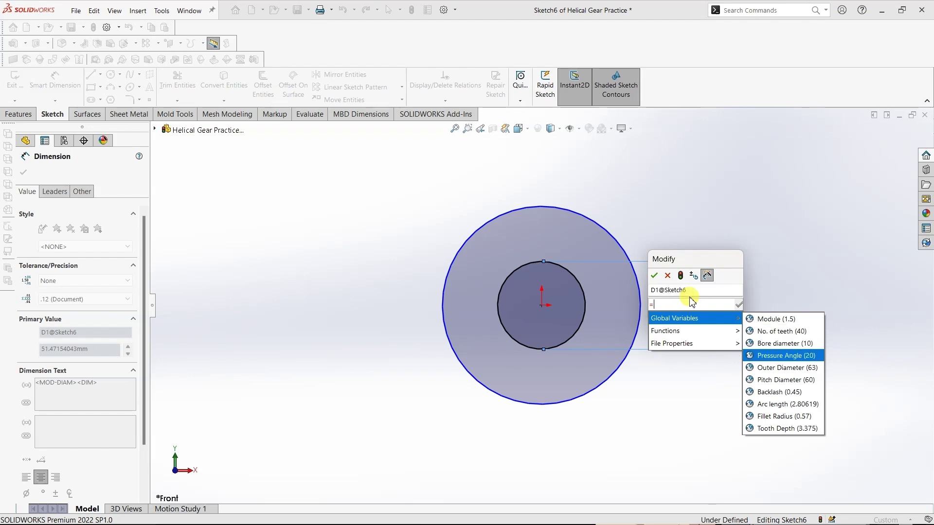
pyautogui.press('Up')
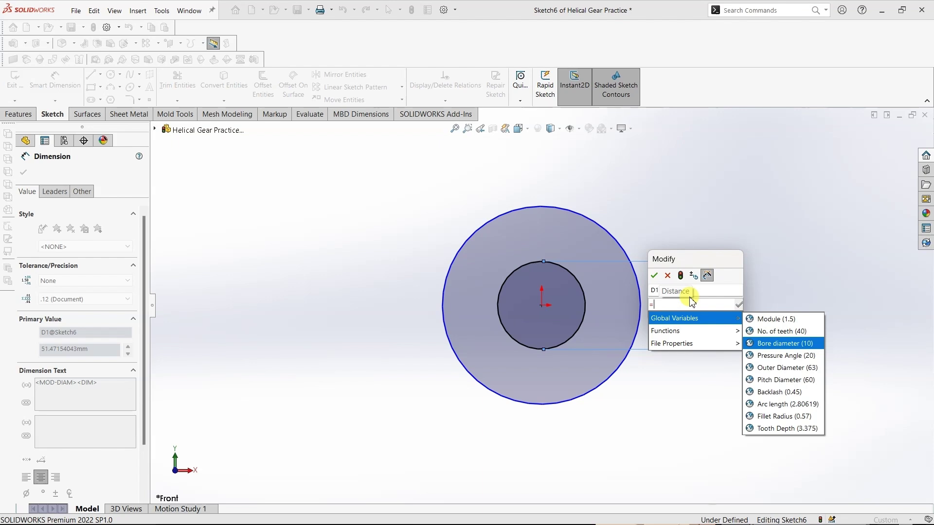
pyautogui.press('Return')
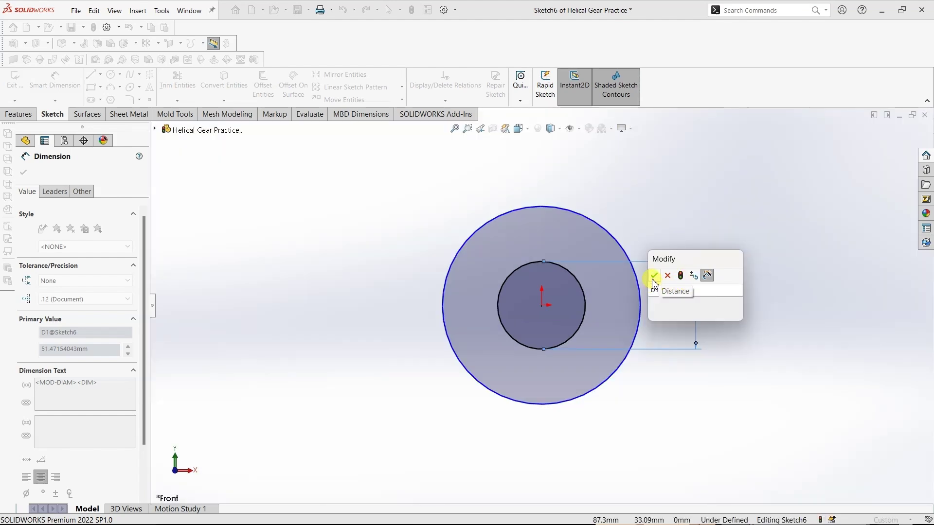
pyautogui.click(654, 276)
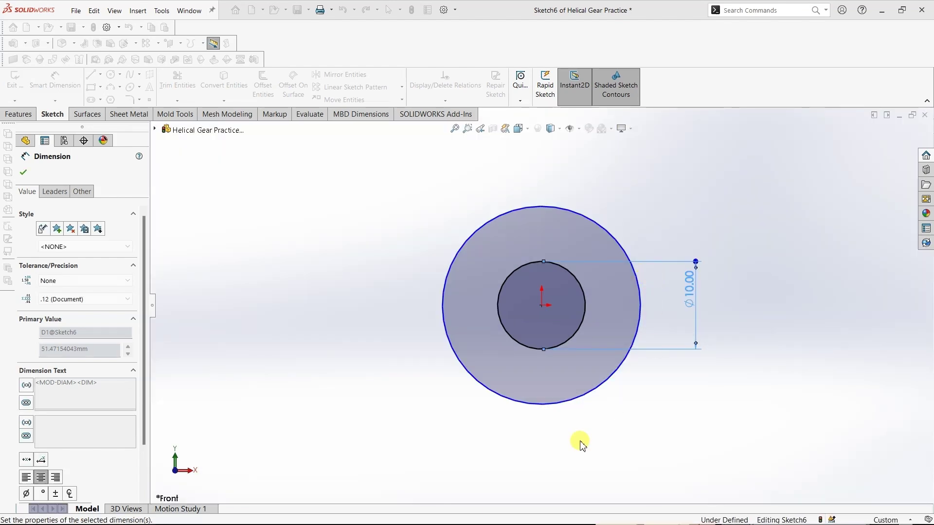
# Dimension the outer circle's diameter as ="Outer Diameter" (Ø63).
pyautogui.click(443, 287)
pyautogui.click(388, 289)
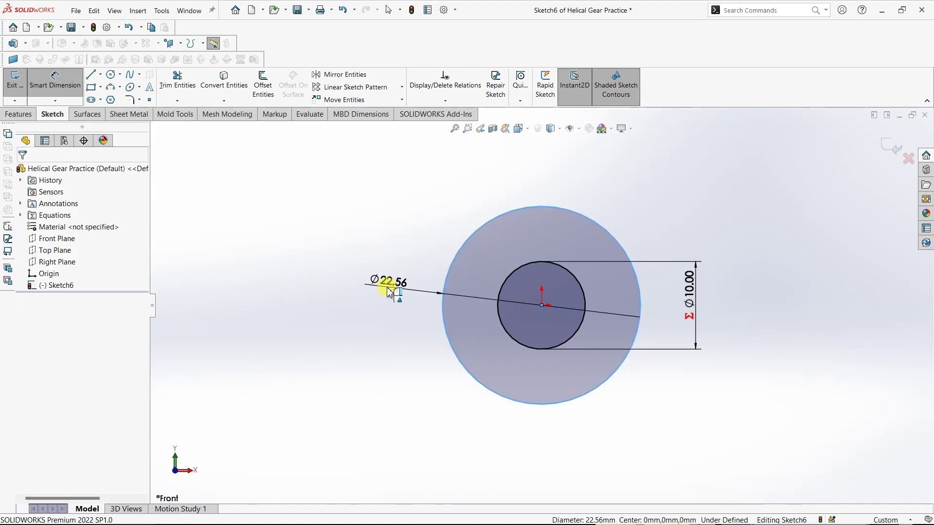
pyautogui.write('=')
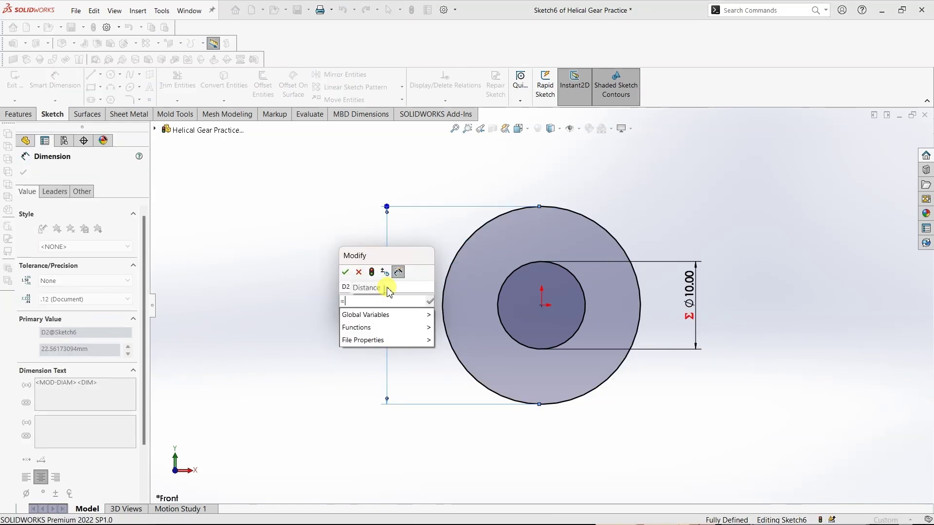
pyautogui.press('Right')
pyautogui.press('Down')
pyautogui.press('Down')
pyautogui.press('Down')
pyautogui.press('Down')
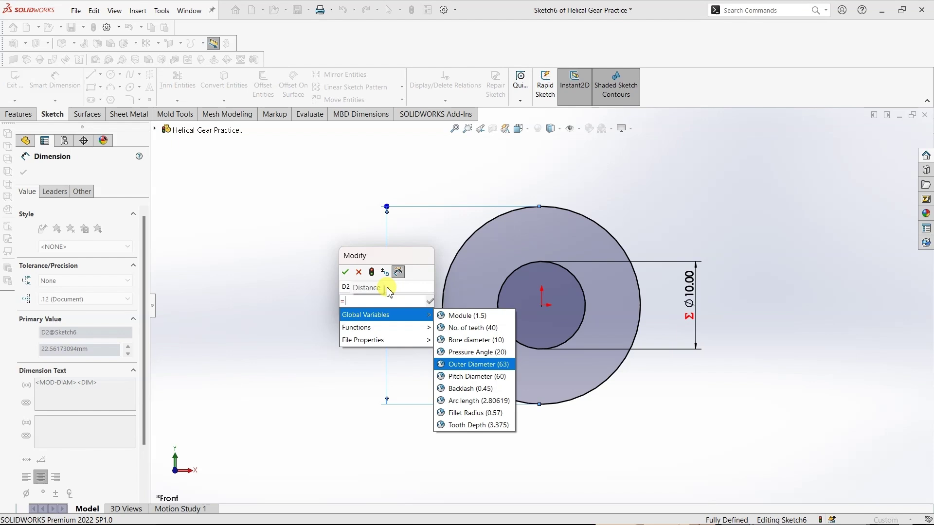
pyautogui.press('Return')
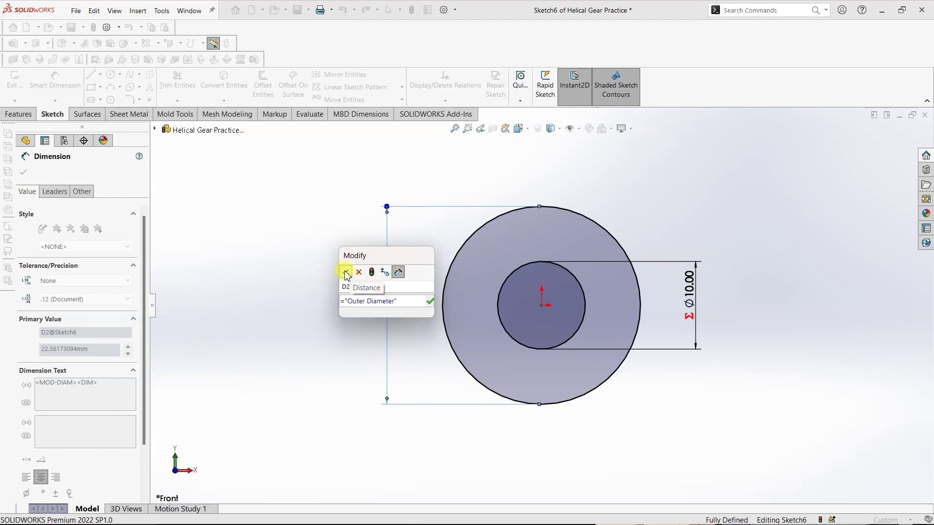
pyautogui.click(346, 272)
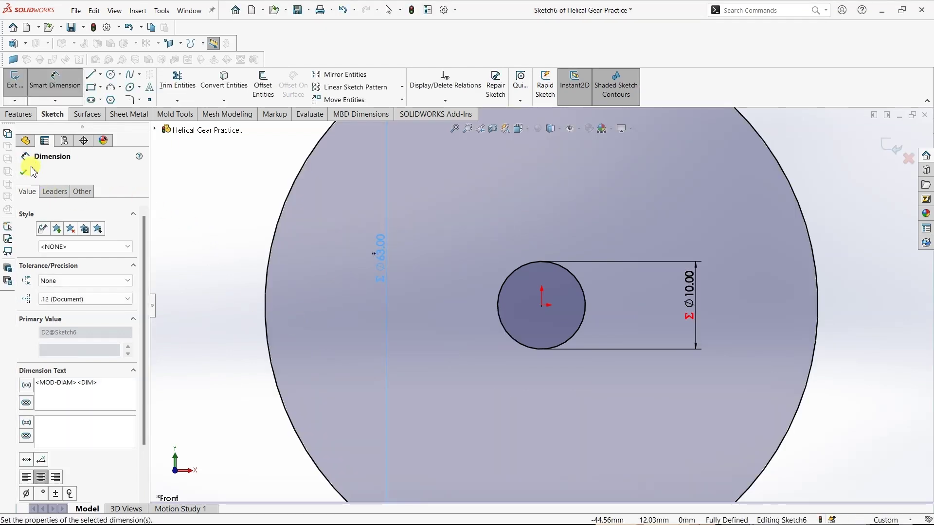
pyautogui.click(29, 170)
# Fit the view and move the Ø63.00 dimension outside the circle.
pyautogui.press('f')
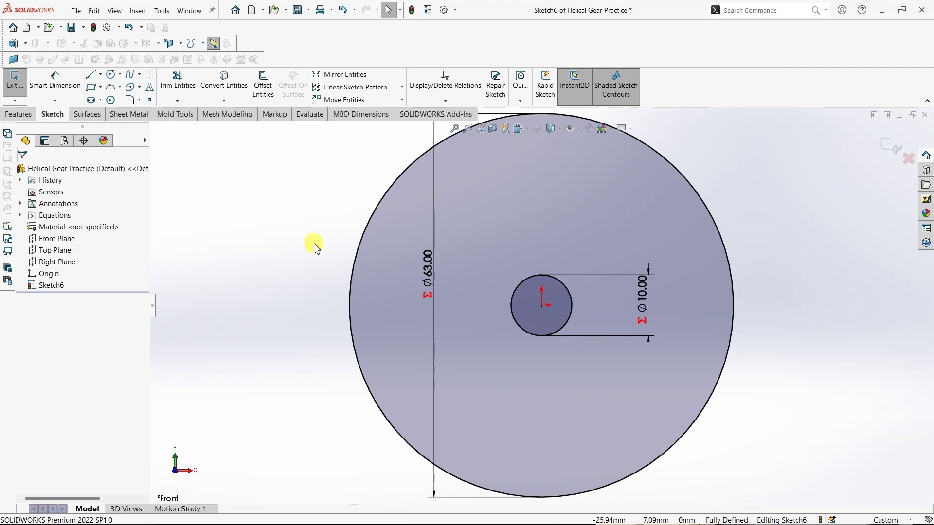
pyautogui.moveTo(452, 247); pyautogui.dragTo(346, 278)
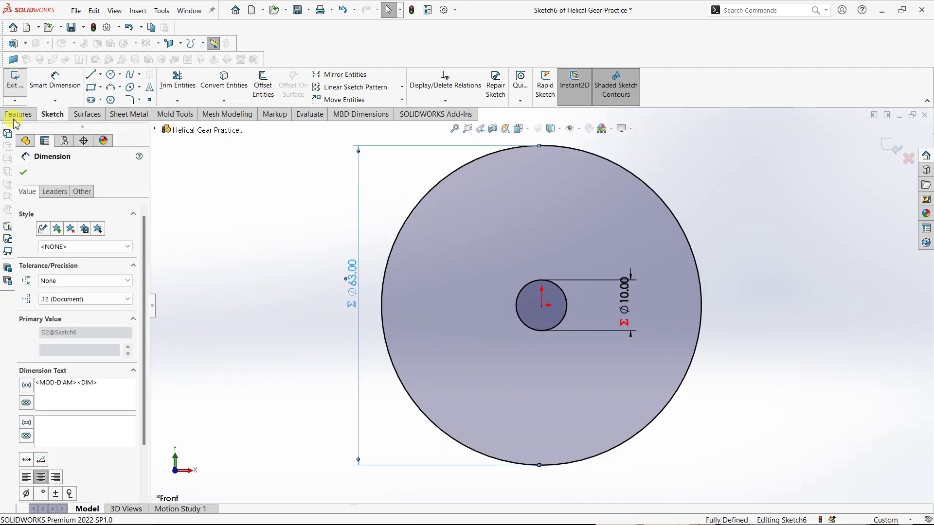
pyautogui.click(24, 172)
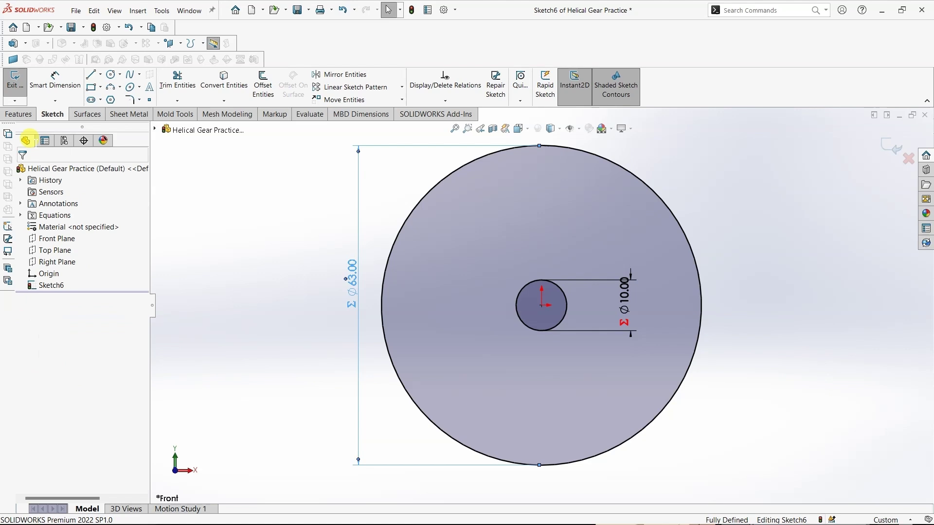
pyautogui.click(19, 115)
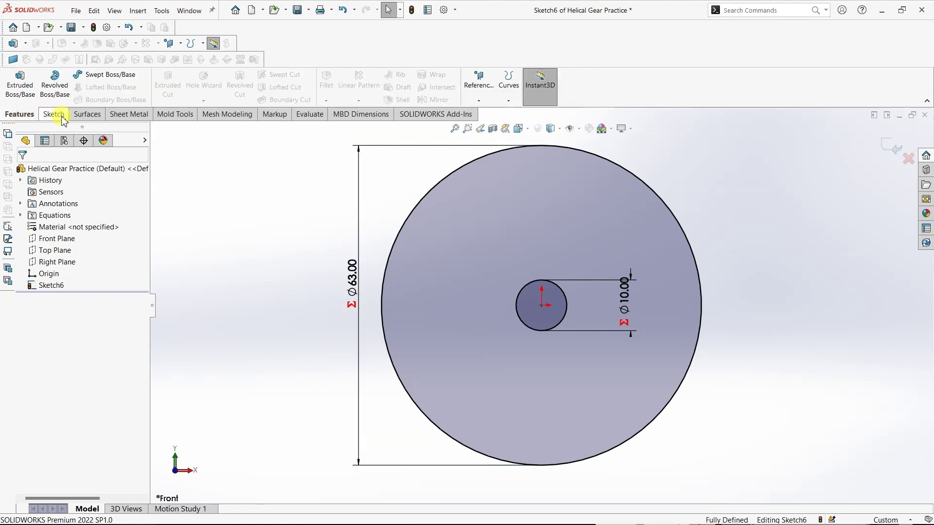
# Extrude the sketch 10 mm with a Mid Plane end condition into a disc with the bore.
pyautogui.click(27, 76)
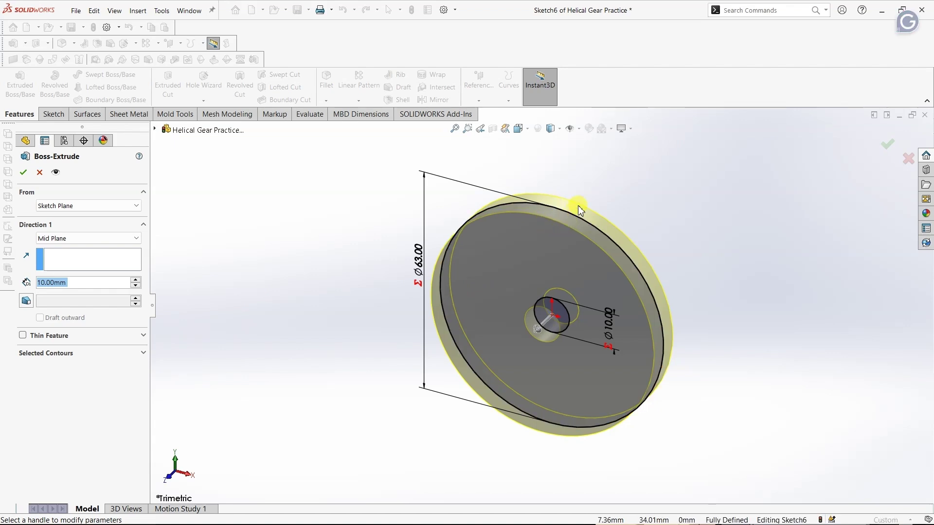
pyautogui.click(118, 238)
pyautogui.click(117, 239)
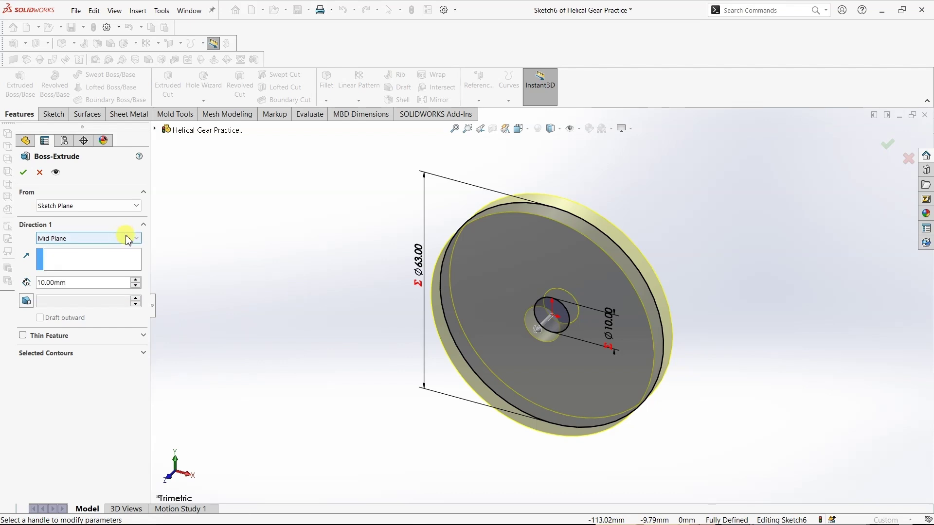
pyautogui.click(128, 240)
pyautogui.click(98, 290)
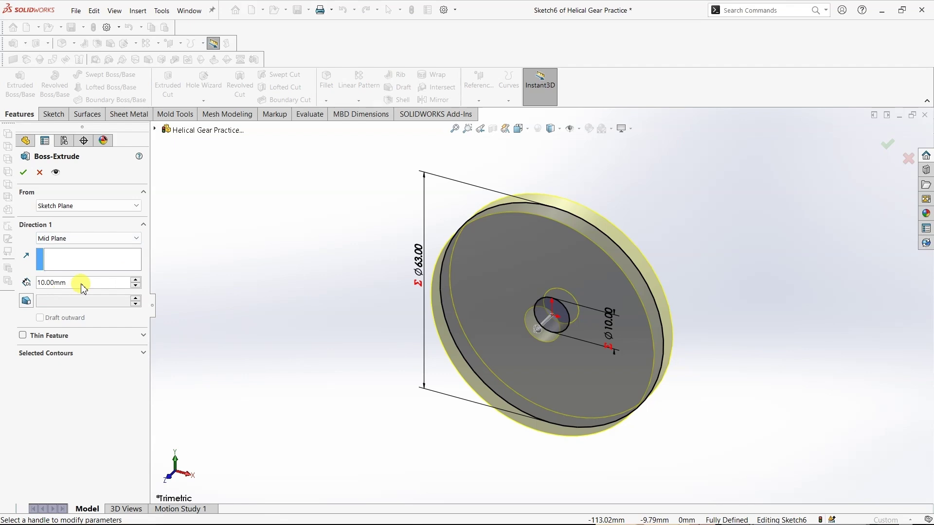
pyautogui.click(23, 172)
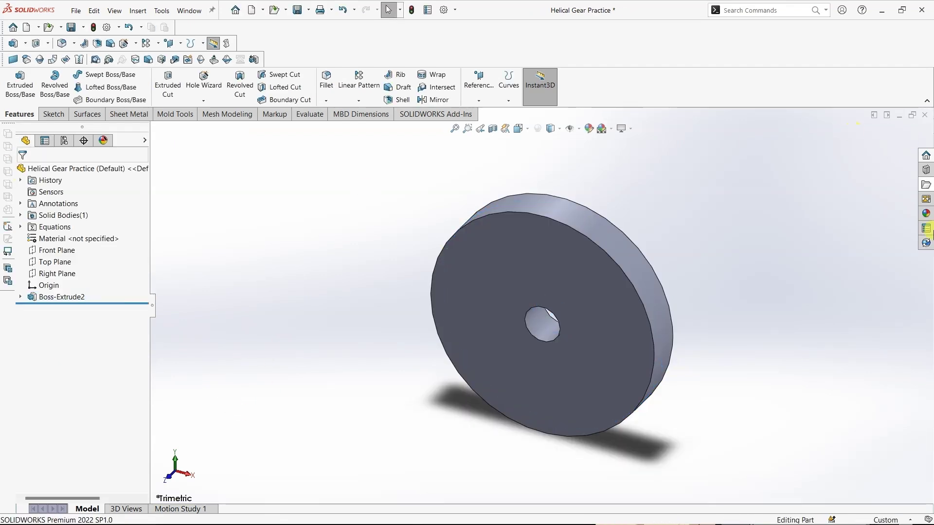
# Start a Front Plane sketch with a vertical centerline from the origin to the gear's top edge.
pyautogui.rightClick(45, 251)
pyautogui.click(60, 239)
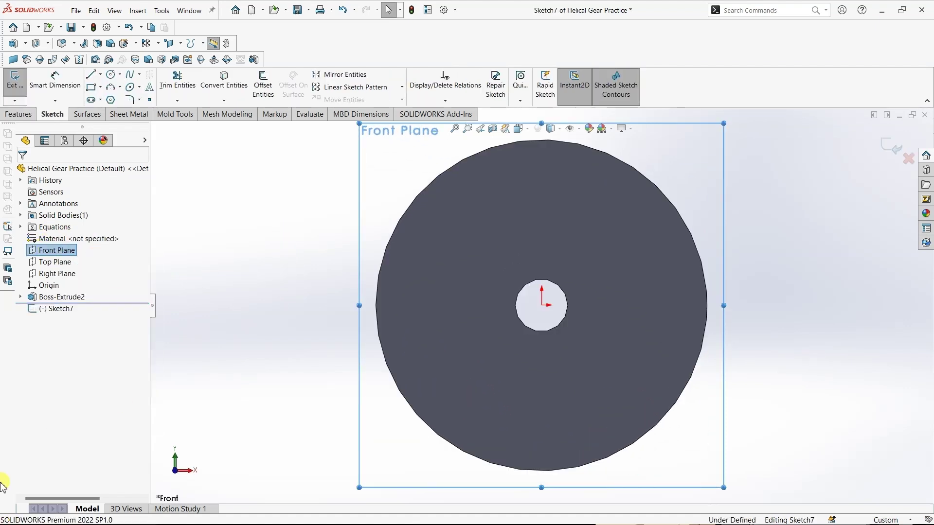
pyautogui.click(101, 75)
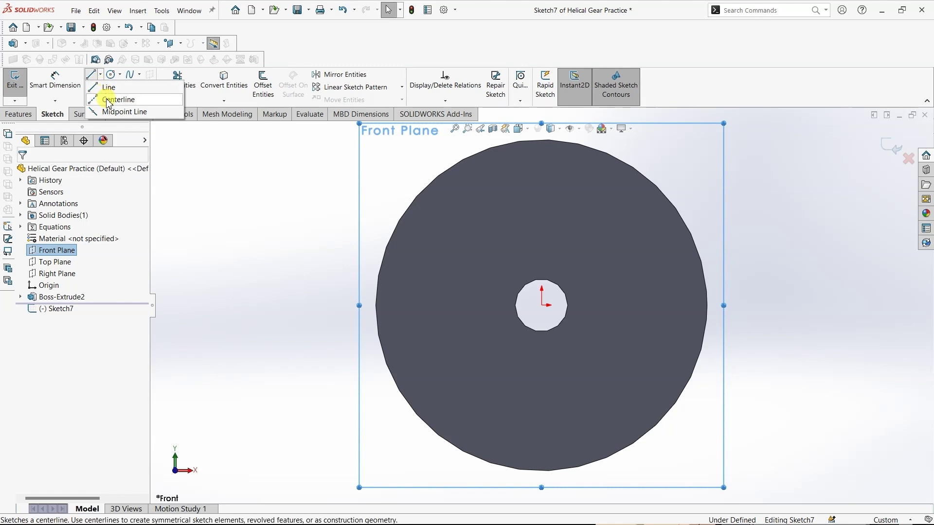
pyautogui.click(110, 100)
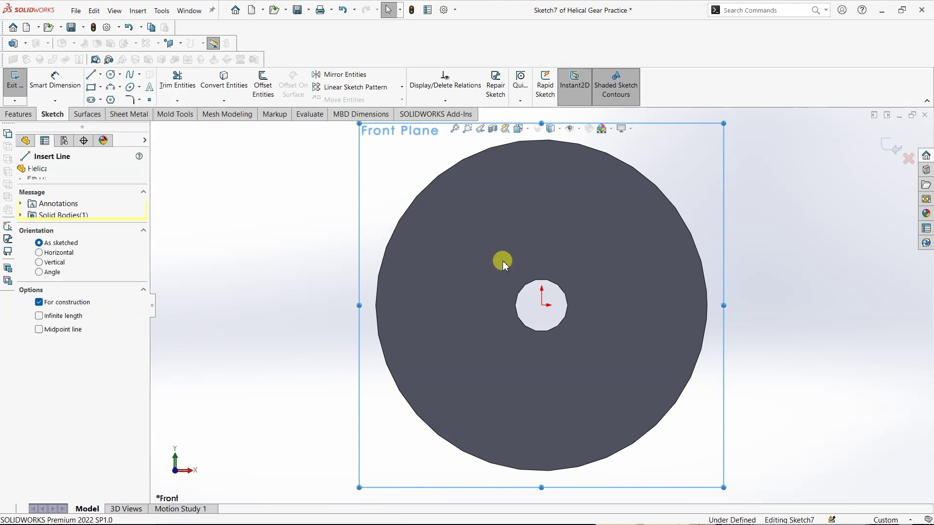
pyautogui.click(542, 305)
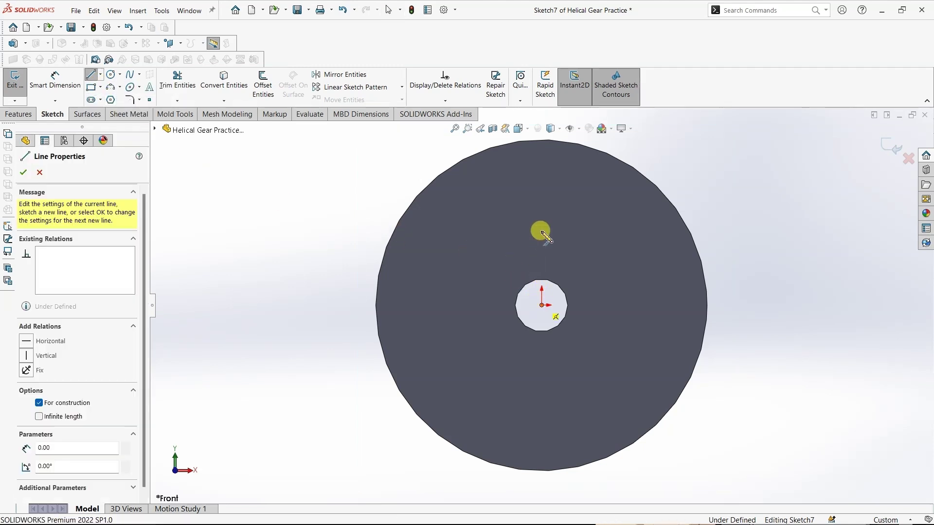
pyautogui.click(541, 141)
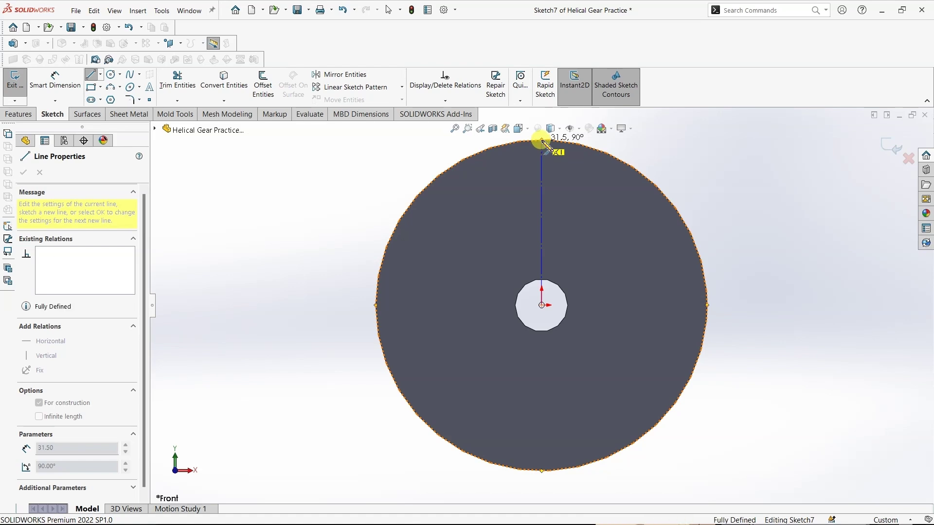
pyautogui.press('Escape')
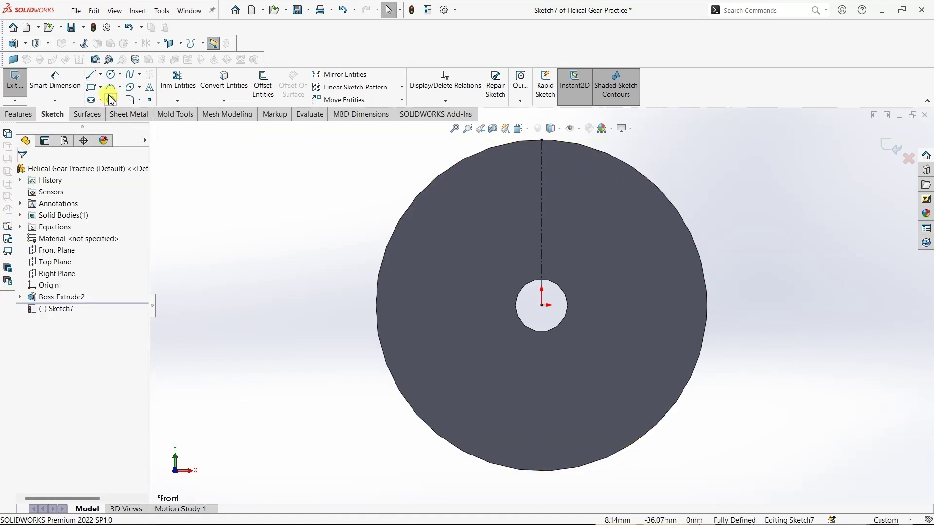
# Draw three concentric circles at the origin, the largest reaching the outer edge.
pyautogui.click(111, 77)
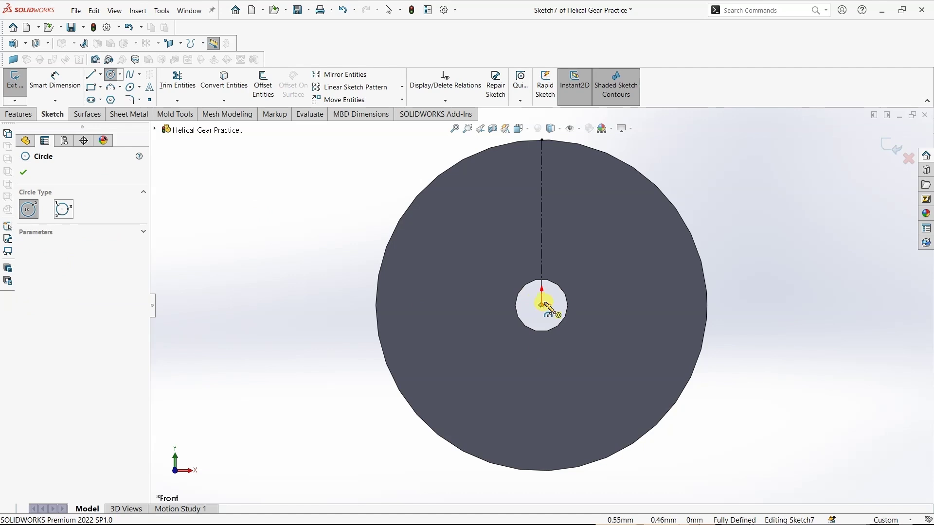
pyautogui.moveTo(542, 305); pyautogui.dragTo(576, 352)
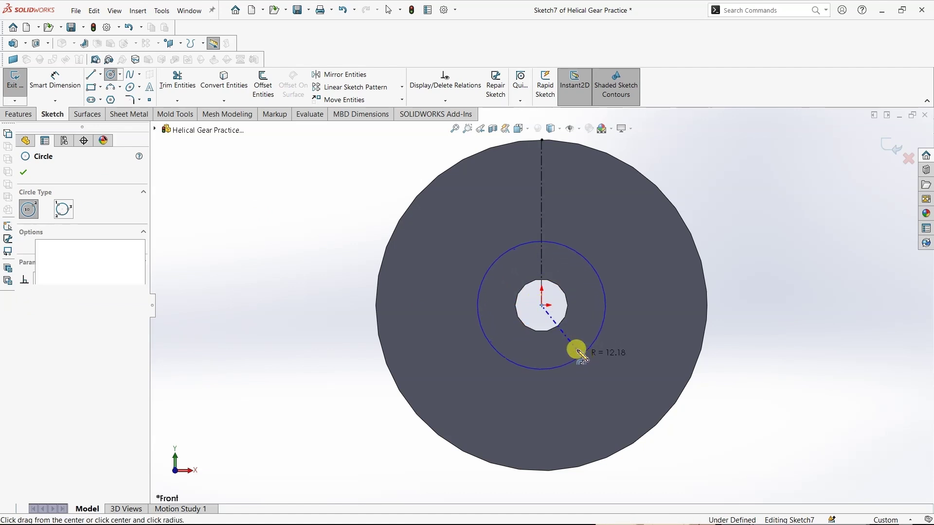
pyautogui.moveTo(542, 306); pyautogui.dragTo(585, 395)
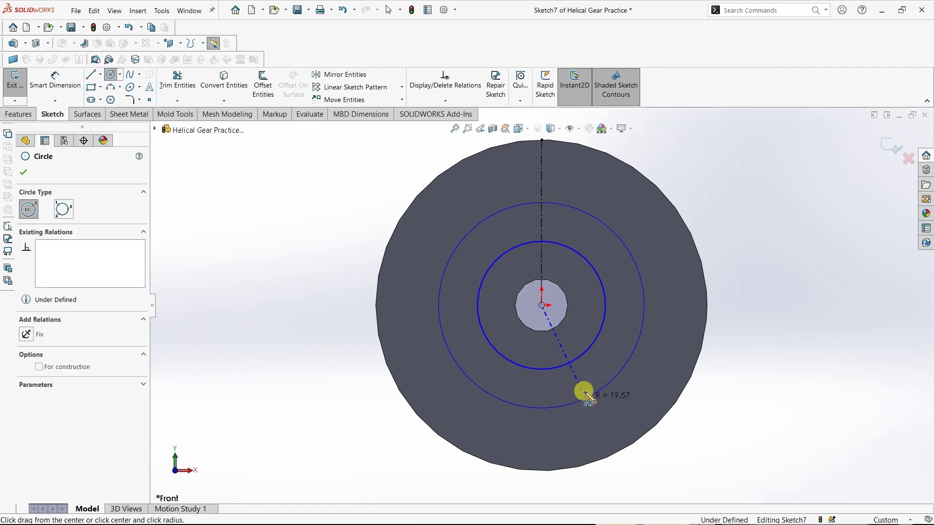
pyautogui.moveTo(543, 307); pyautogui.dragTo(683, 404)
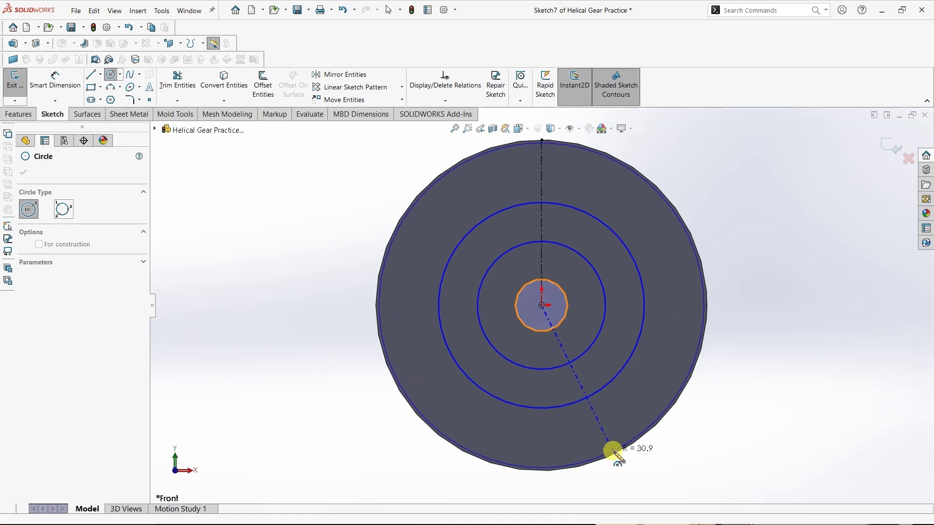
pyautogui.press('Escape')
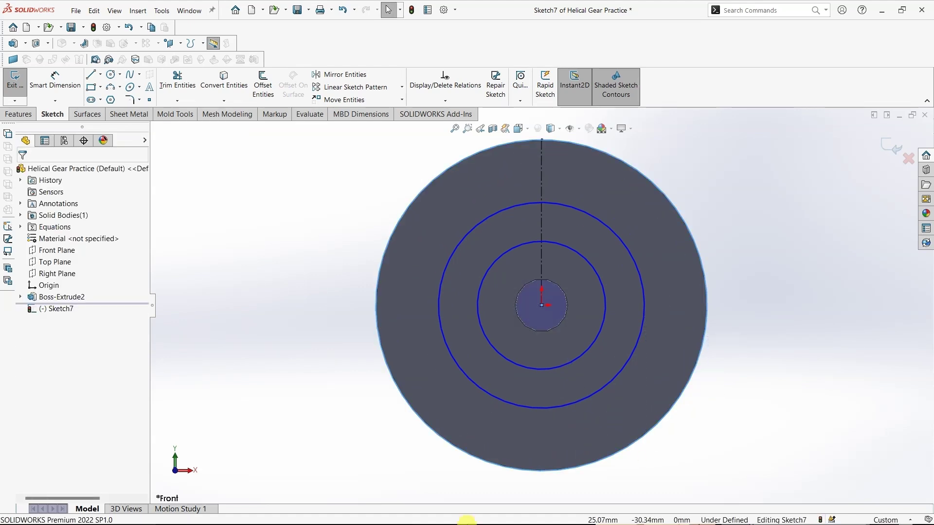
# Dimension the outer circle's diameter as ="Outer Diameter" (Ø63).
pyautogui.click(55, 80)
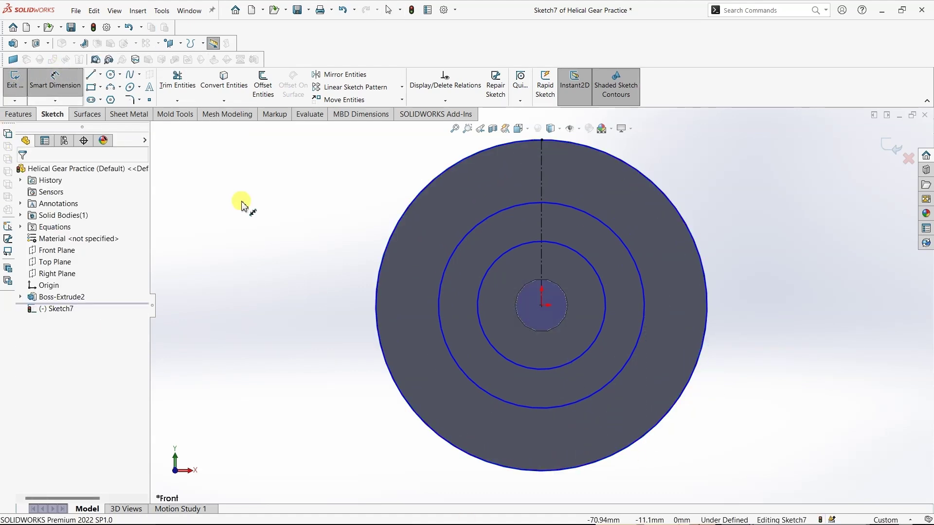
pyautogui.click(377, 289)
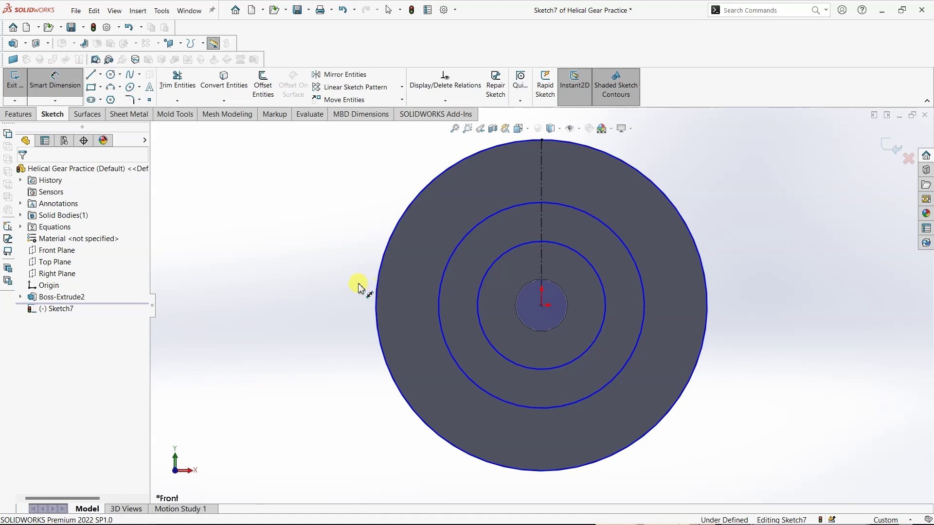
pyautogui.click(332, 343)
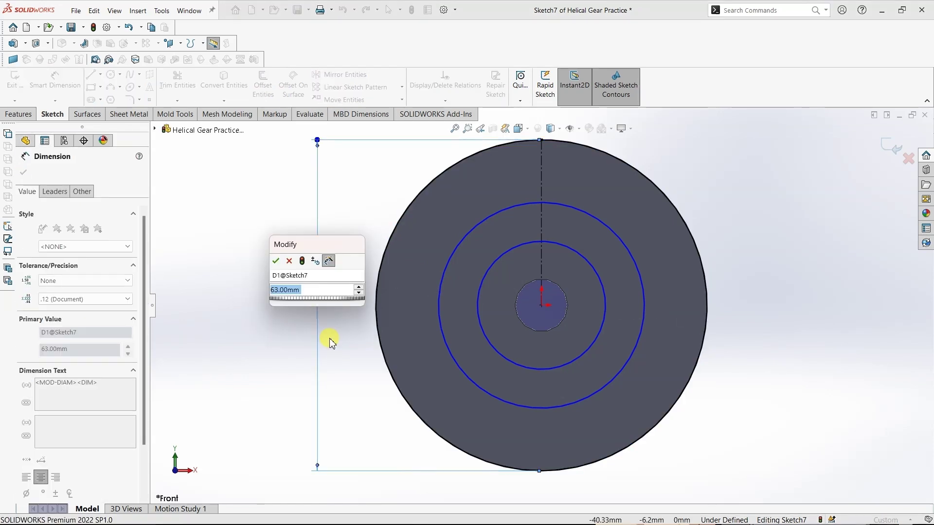
pyautogui.write('=')
pyautogui.press('Right')
pyautogui.press('Down')
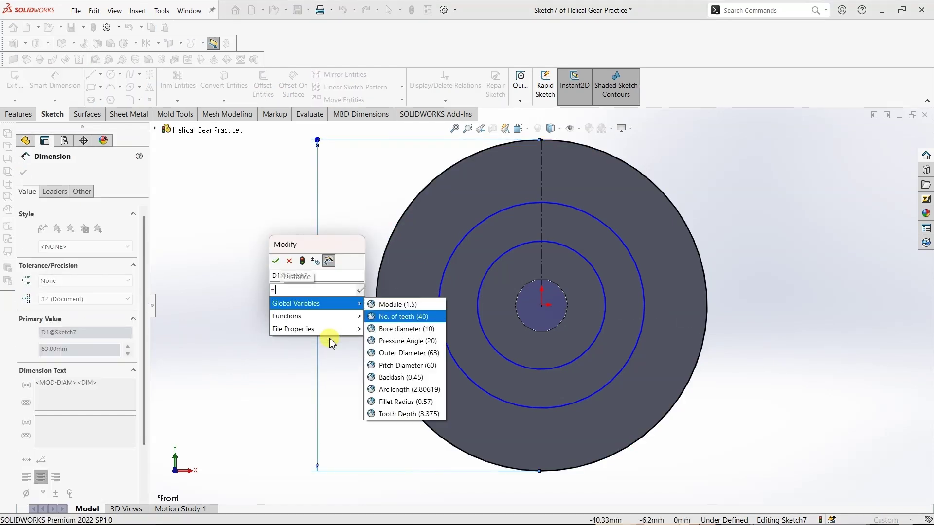
pyautogui.press('Down')
pyautogui.press('Down')
pyautogui.press('Down')
pyautogui.press('Down')
pyautogui.press('Up')
pyautogui.press('Return')
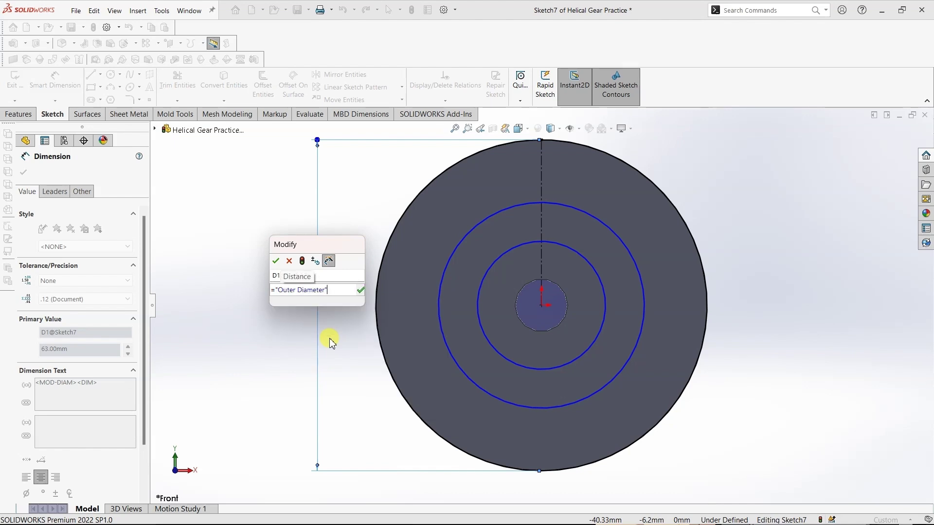
pyautogui.click(276, 260)
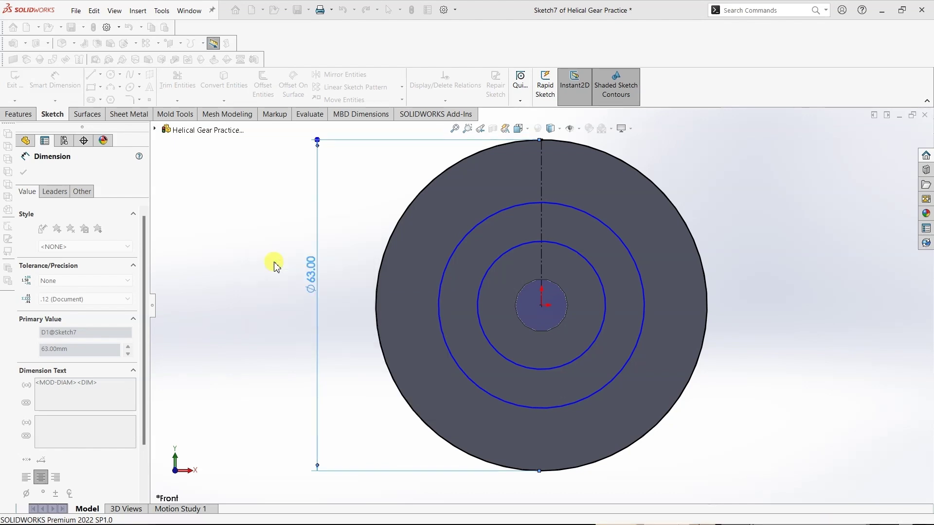
# Dimension the middle circle's diameter as ="Pitch Diameter" (Ø60).
pyautogui.click(439, 287)
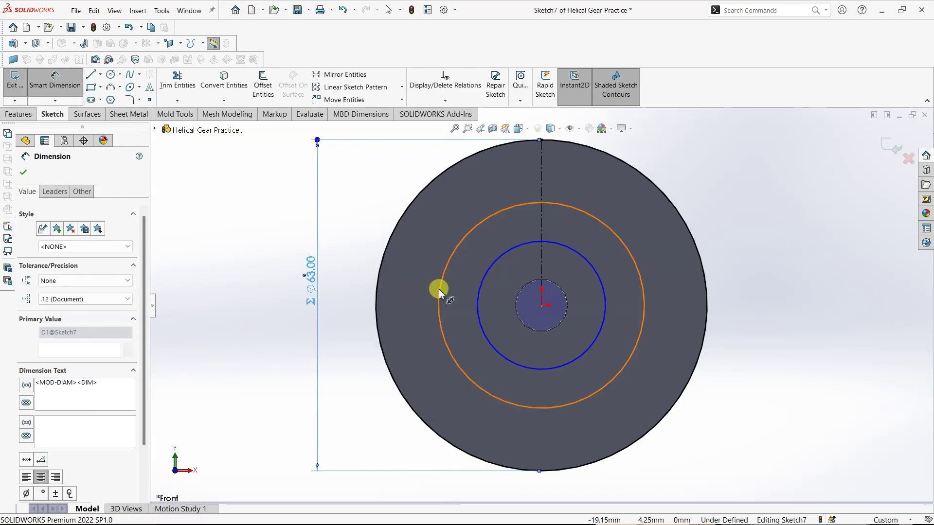
pyautogui.click(755, 271)
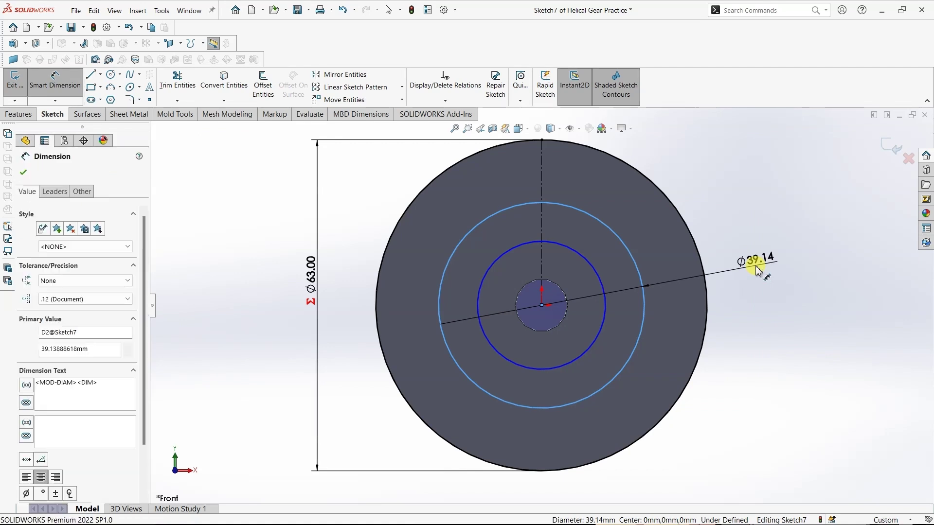
pyautogui.write('=')
pyautogui.press('Down')
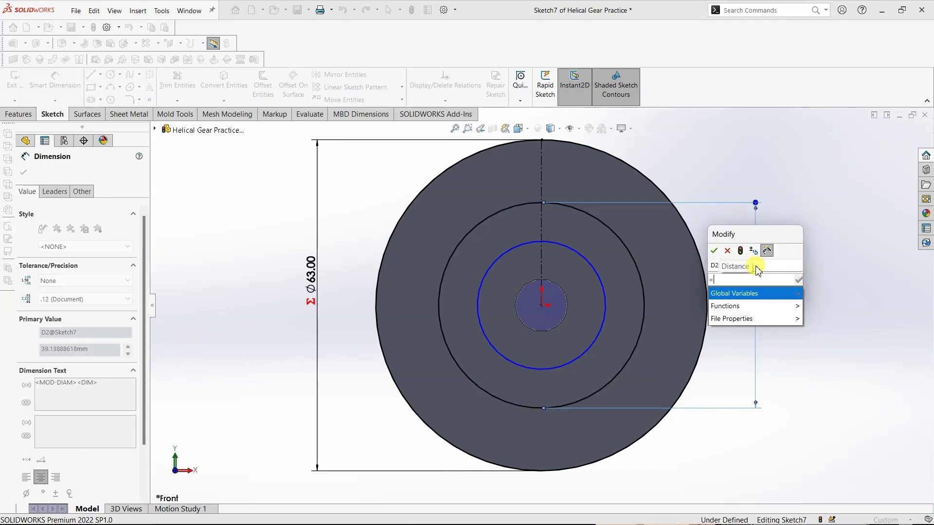
pyautogui.press('Right')
pyautogui.press('Down')
pyautogui.press('Down')
pyautogui.press('Down')
pyautogui.press('Down')
pyautogui.press('Return')
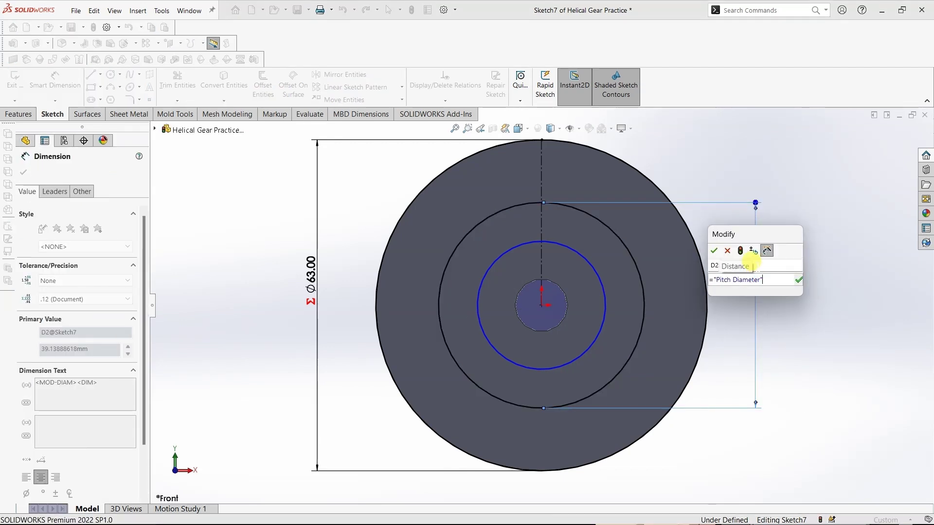
pyautogui.click(713, 250)
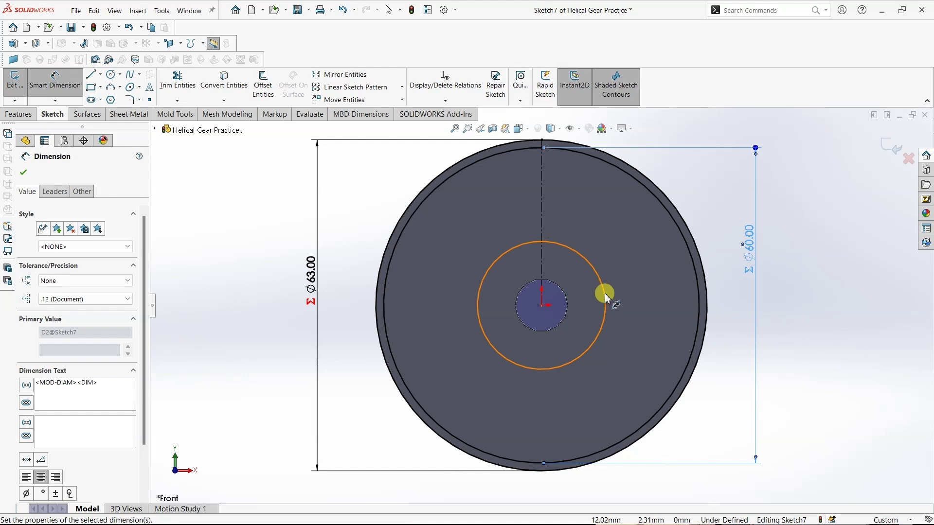
# Set the gap between outer and inner circles to ="Tooth Depth" (3.38 mm).
pyautogui.click(605, 295)
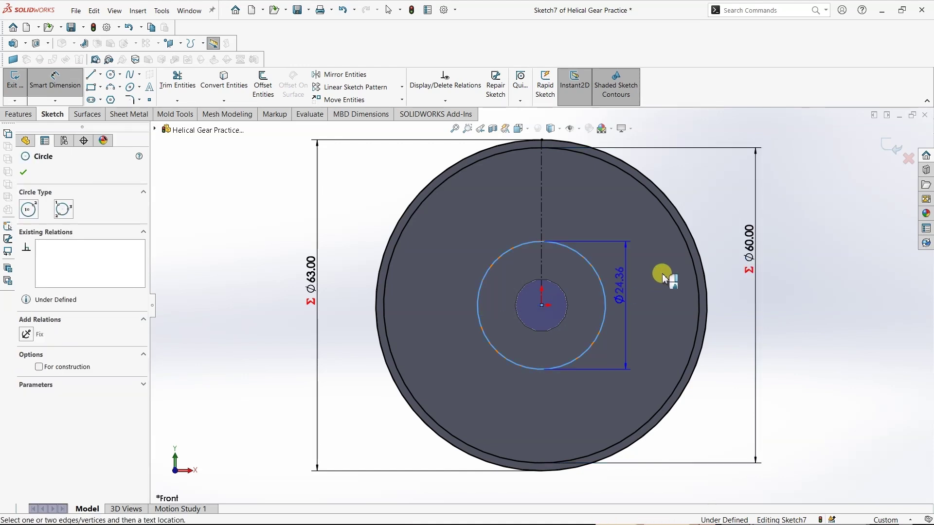
pyautogui.click(736, 331)
pyautogui.click(734, 337)
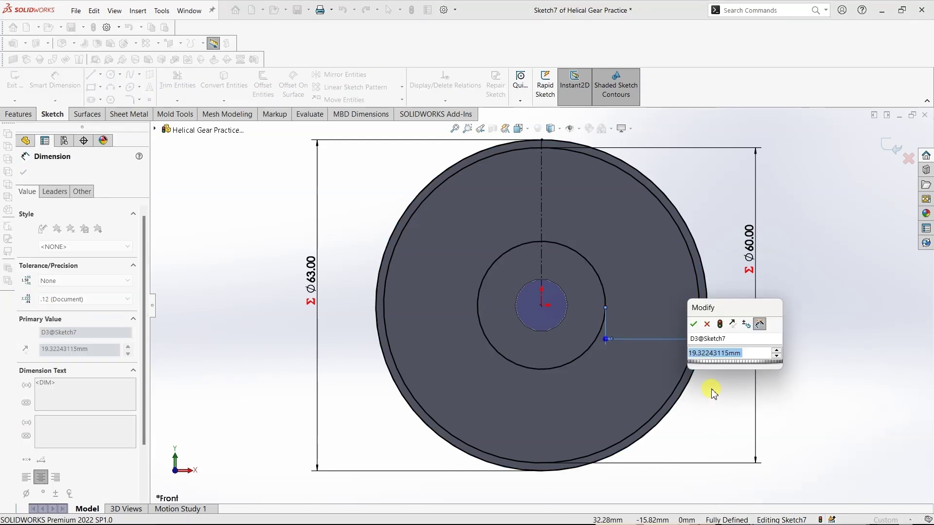
pyautogui.write('=')
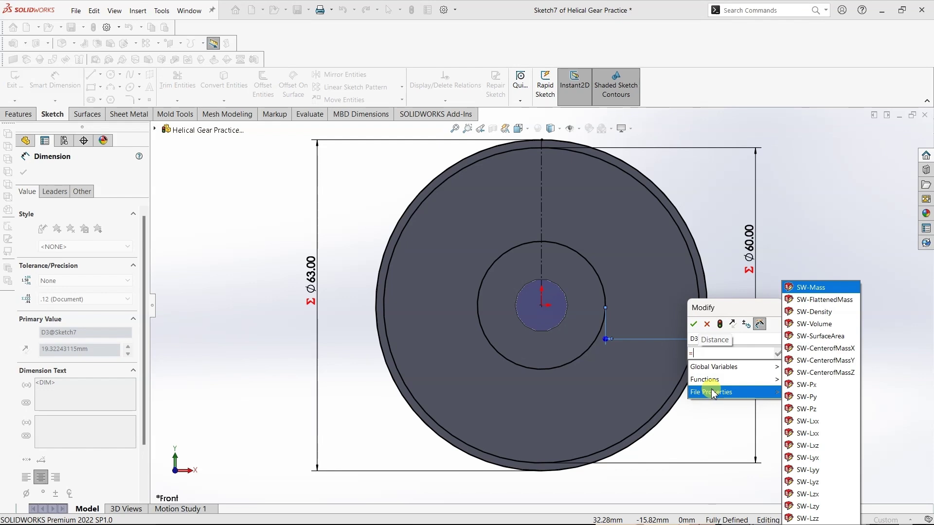
pyautogui.click(712, 394)
pyautogui.moveTo(713, 367)
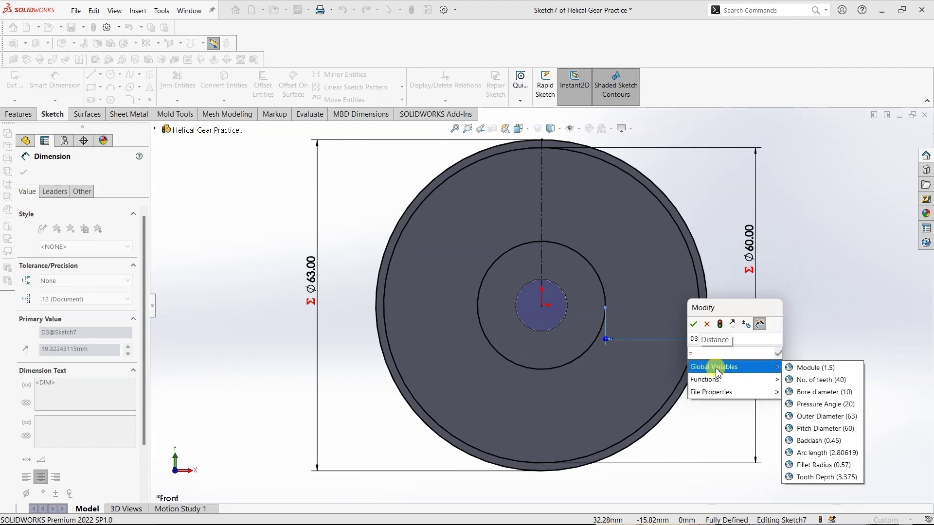
pyautogui.click(813, 479)
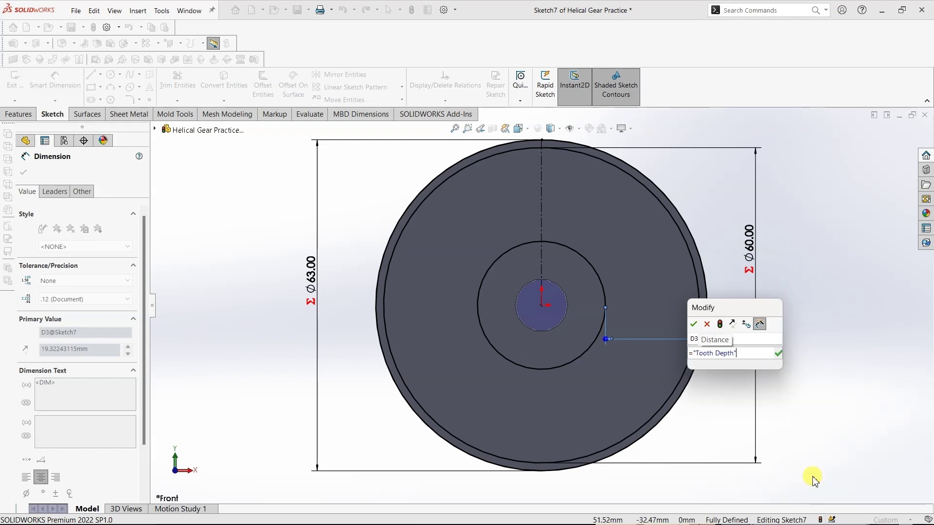
pyautogui.click(694, 324)
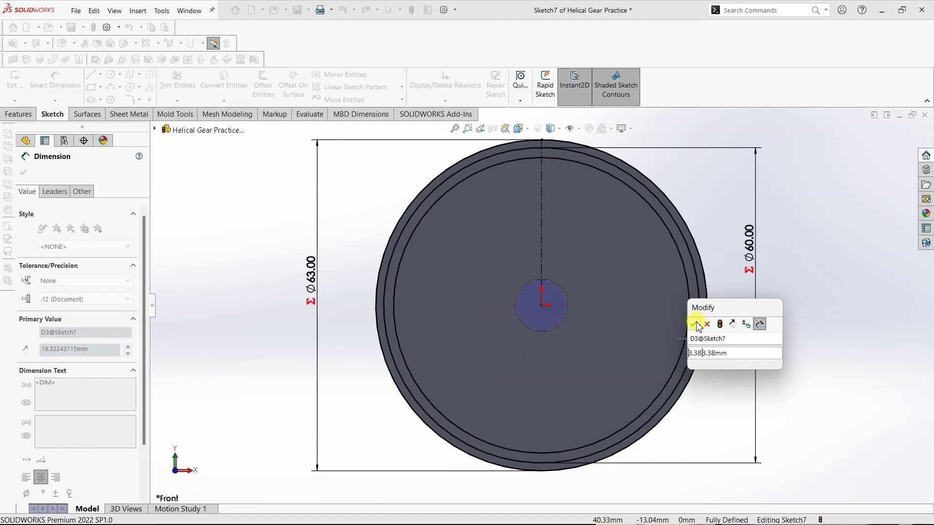
pyautogui.click(690, 371)
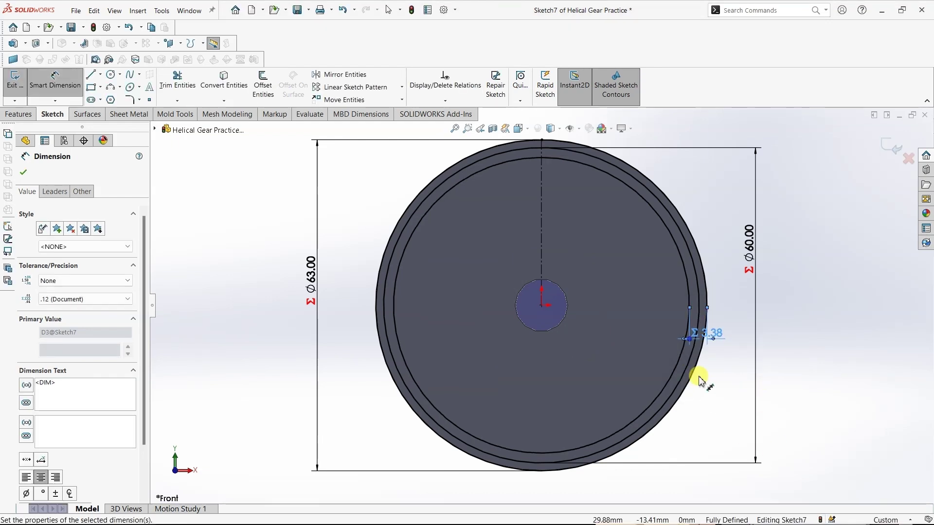
pyautogui.click(27, 208)
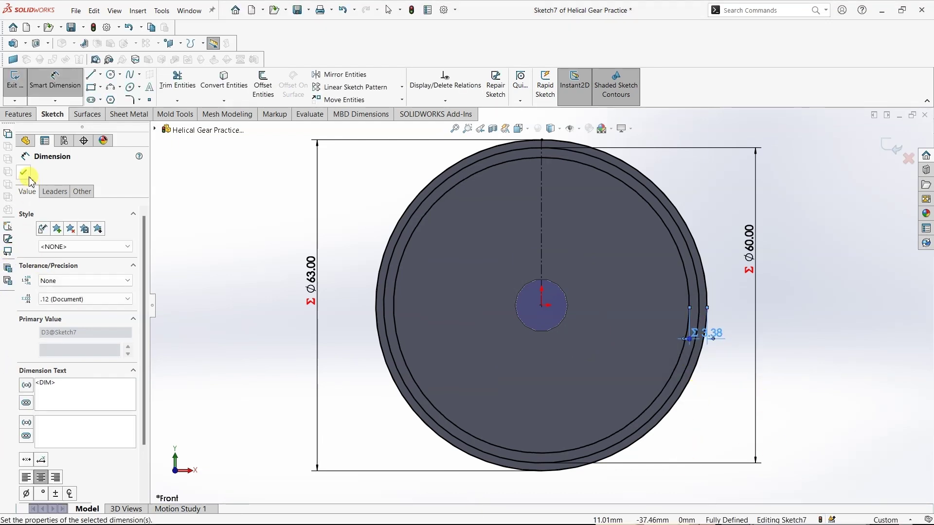
pyautogui.click(30, 182)
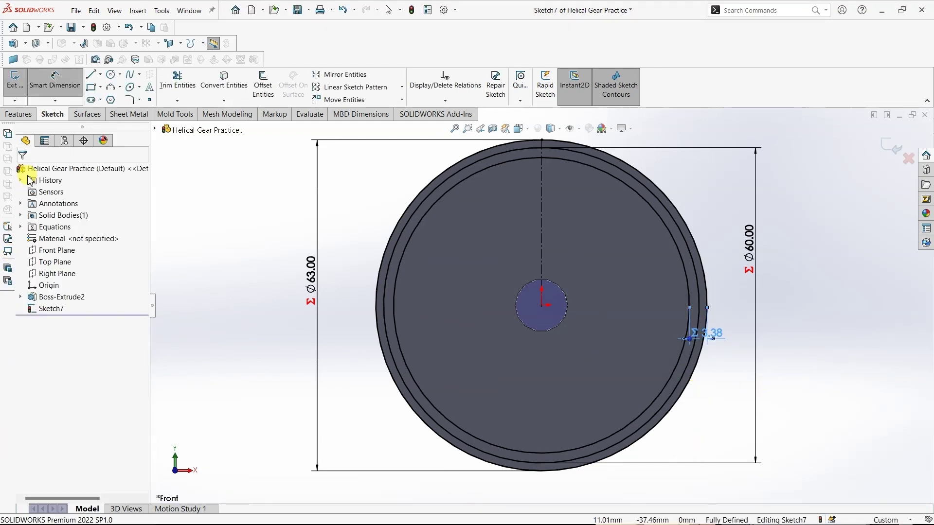
# Convert the Ø60 pitch circle into construction geometry.
pyautogui.click(432, 194)
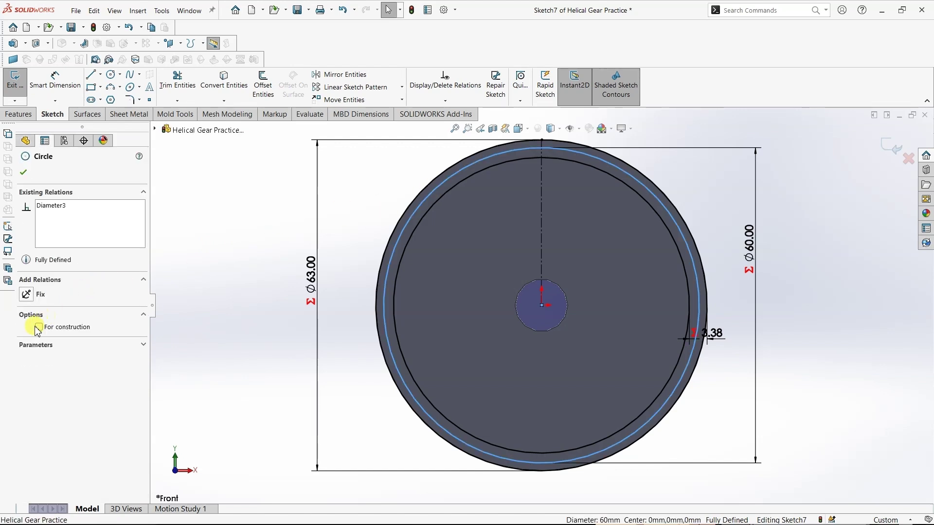
pyautogui.click(41, 327)
pyautogui.click(24, 173)
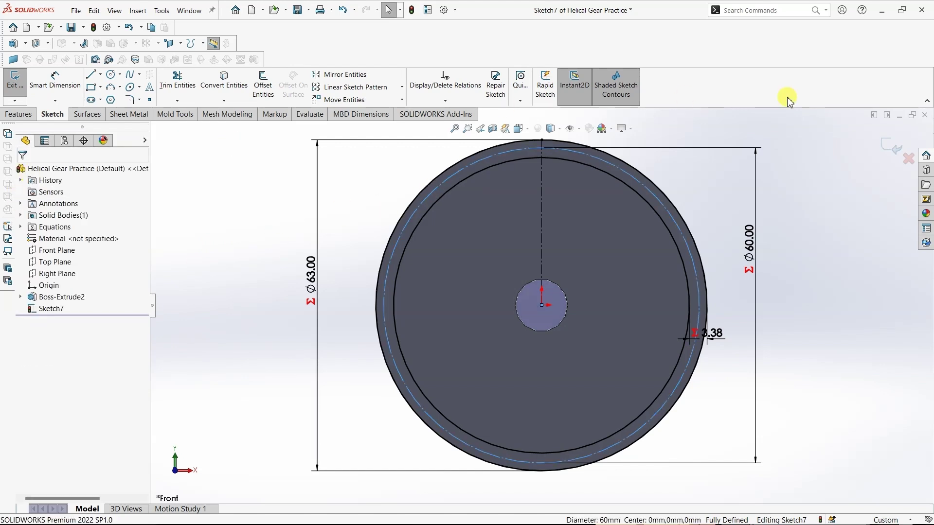
pyautogui.scroll(-3, 542, 152)
pyautogui.scroll(1, 542, 152)
pyautogui.scroll(2, 544, 221)
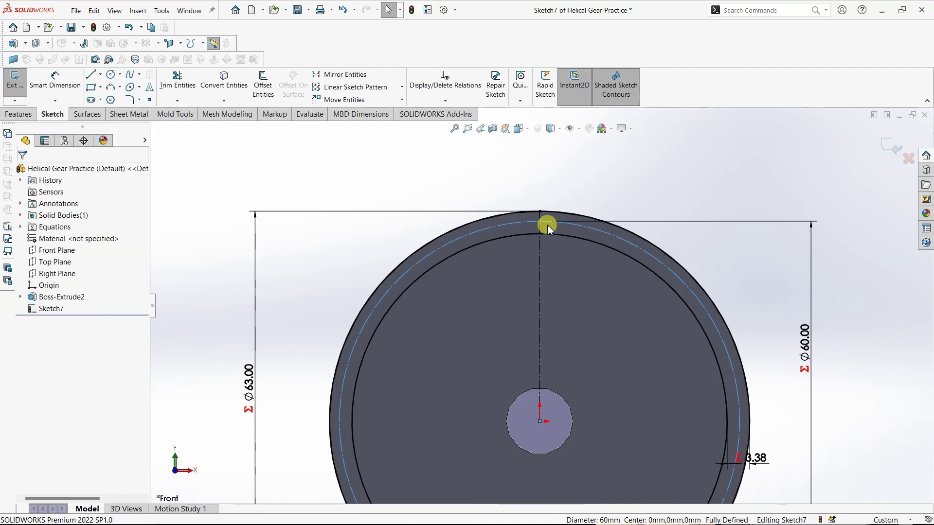
pyautogui.scroll(-3, 547, 225)
pyautogui.scroll(-2, 547, 225)
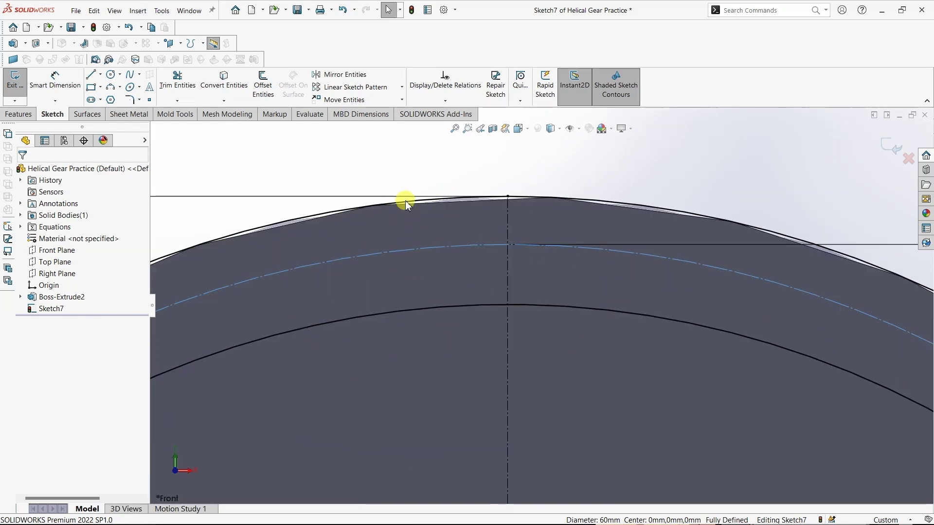
# Draw a three-point flank arc from the outer circle to the root circle, left of the centerline.
pyautogui.click(114, 89)
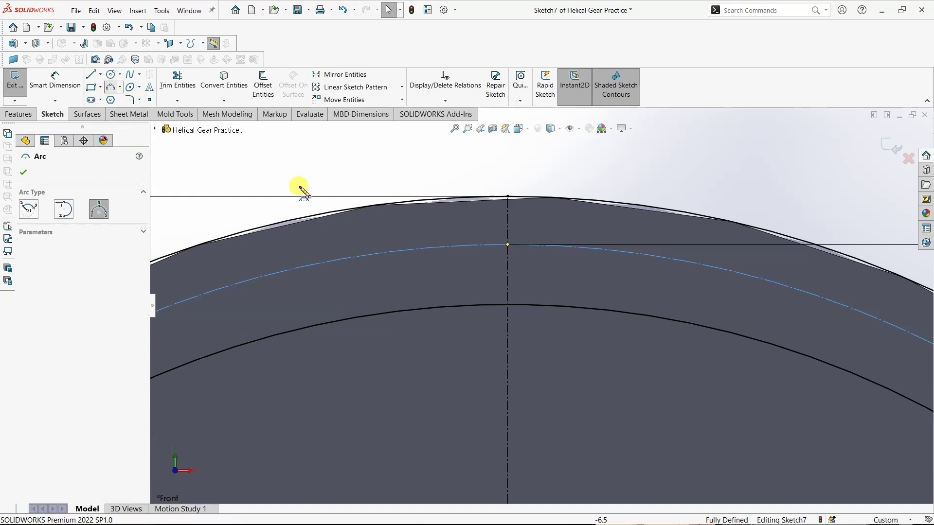
pyautogui.click(426, 200)
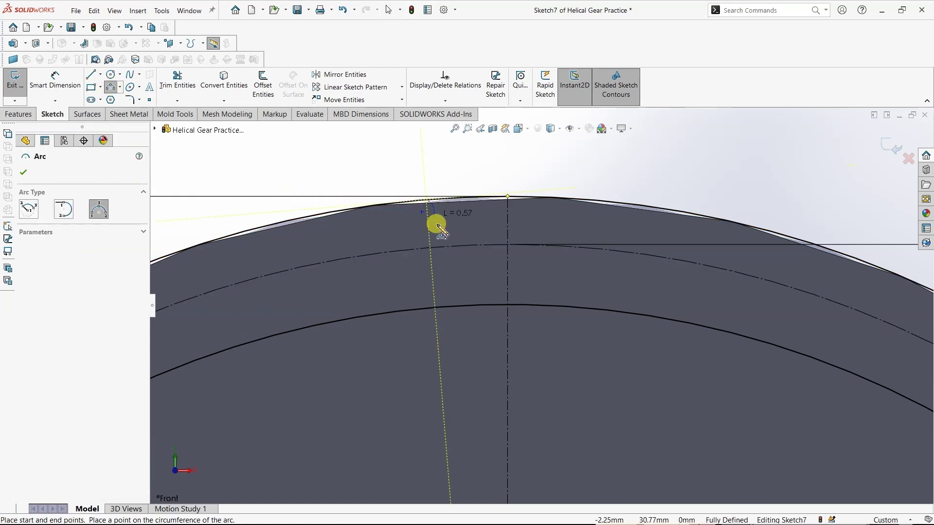
pyautogui.click(462, 305)
pyautogui.click(460, 278)
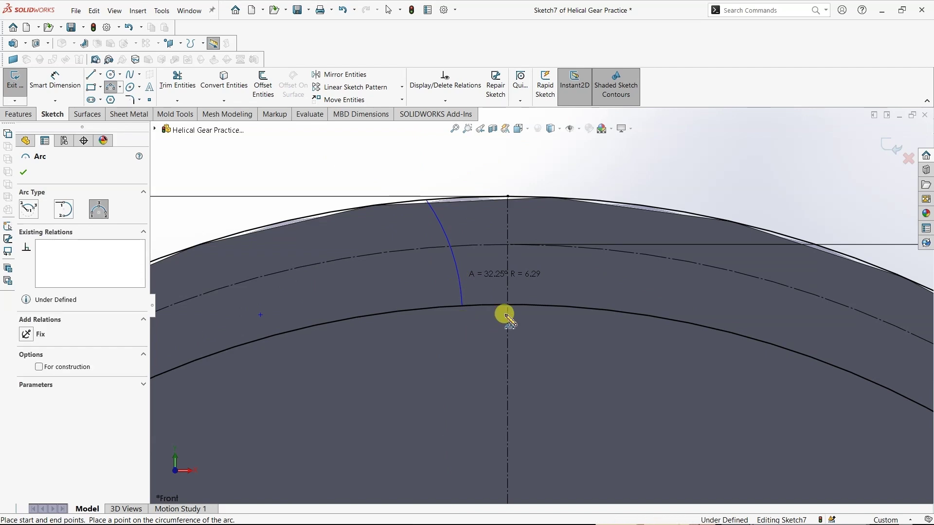
pyautogui.press('Escape')
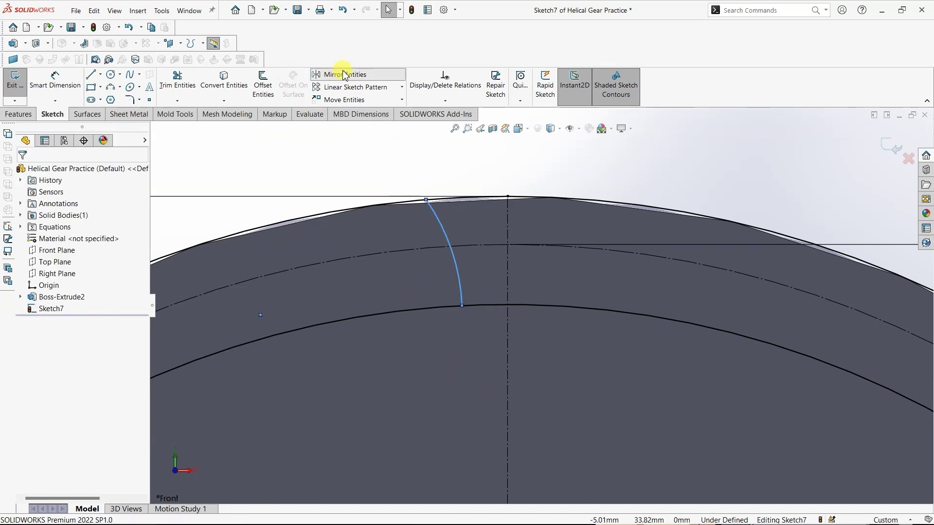
pyautogui.click(339, 75)
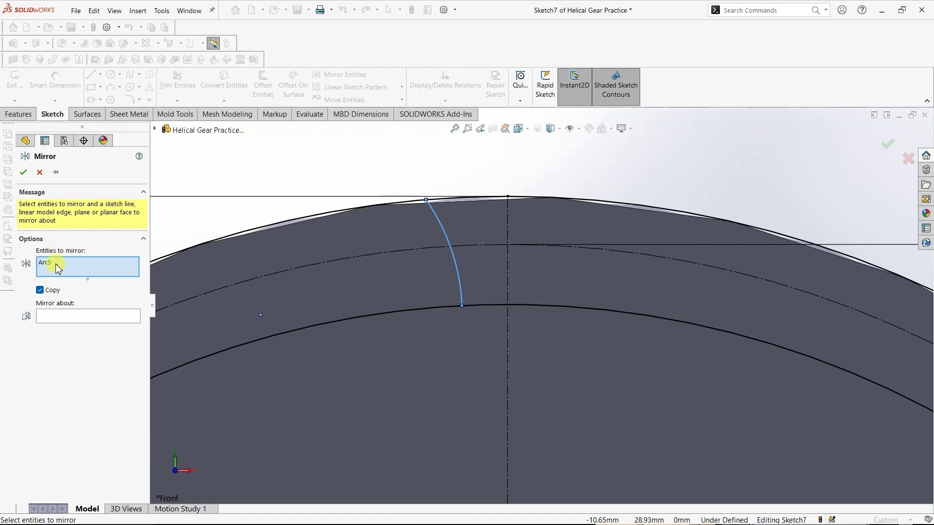
# Mirror the flank arc Arc5 about the vertical centerline Line1.
pyautogui.click(81, 317)
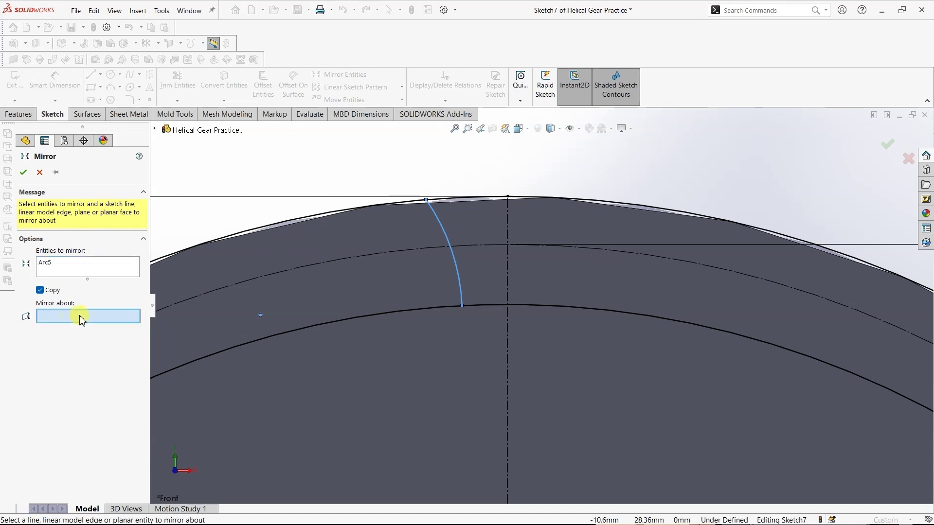
pyautogui.click(508, 222)
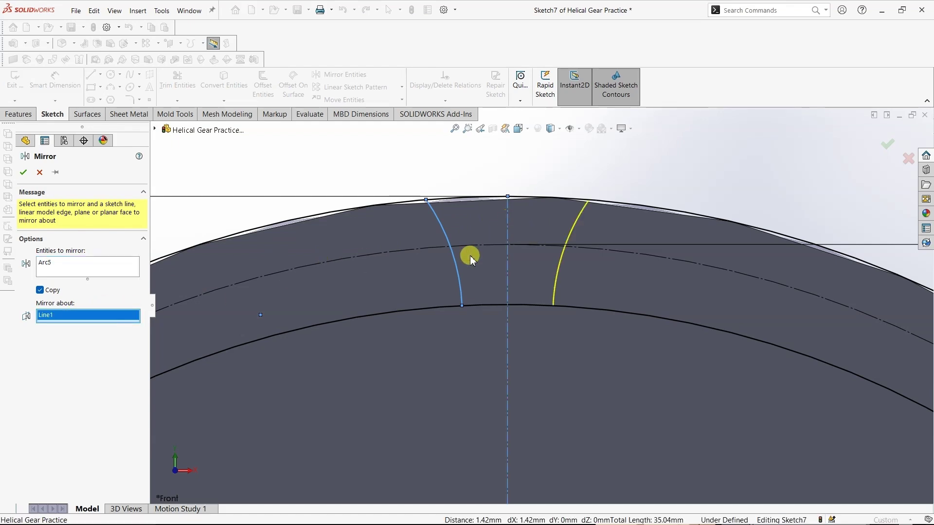
pyautogui.click(24, 173)
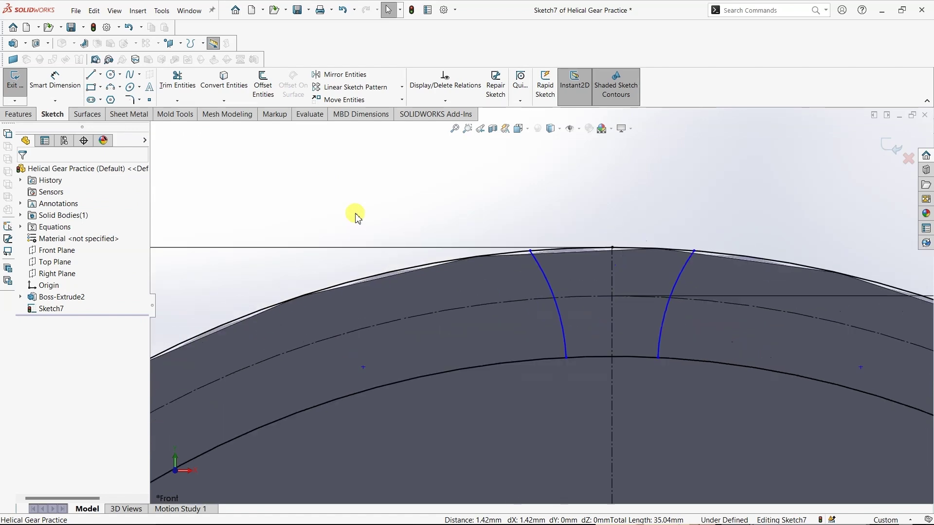
# Draw a construction centerline from the left flank's lower end to the gear origin.
pyautogui.keyDown('ctrl'); pyautogui.moveTo(733, 445); pyautogui.dragTo(602, 396, button='middle'); pyautogui.keyUp('ctrl')
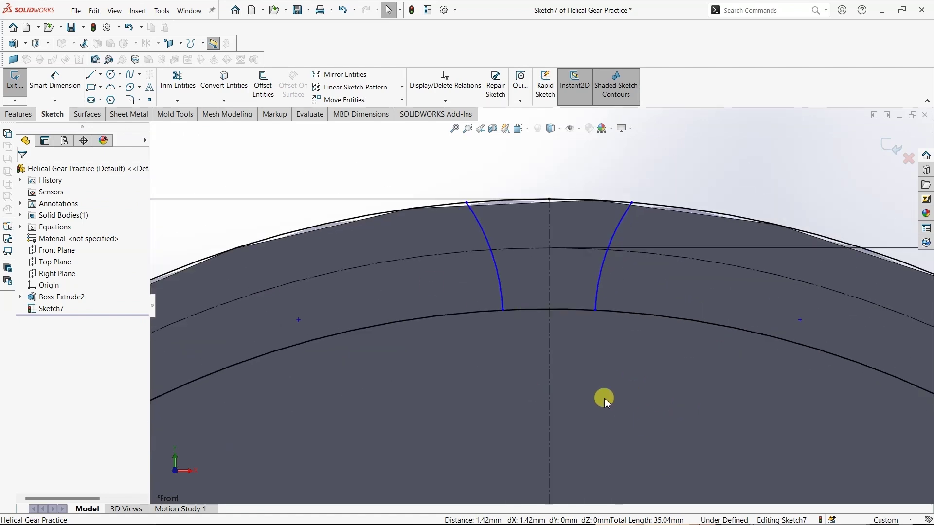
pyautogui.click(100, 74)
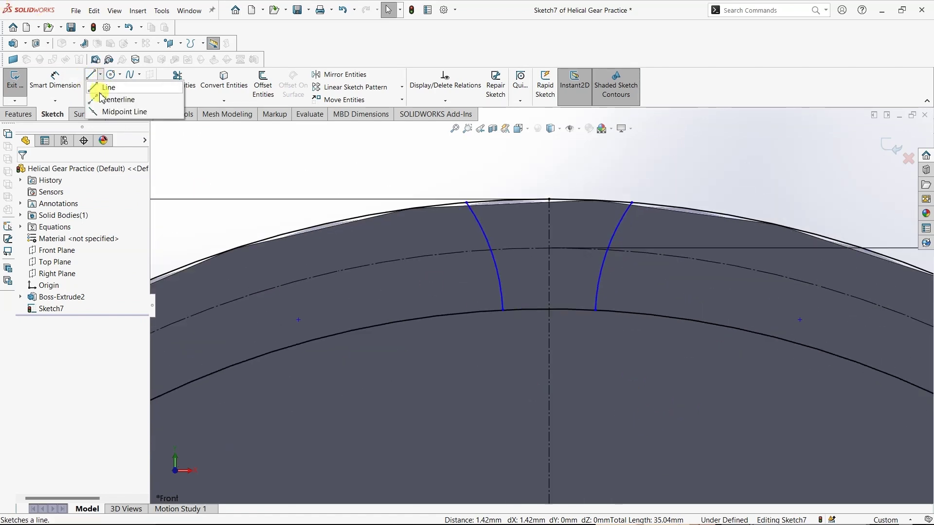
pyautogui.click(100, 84)
pyautogui.click(100, 75)
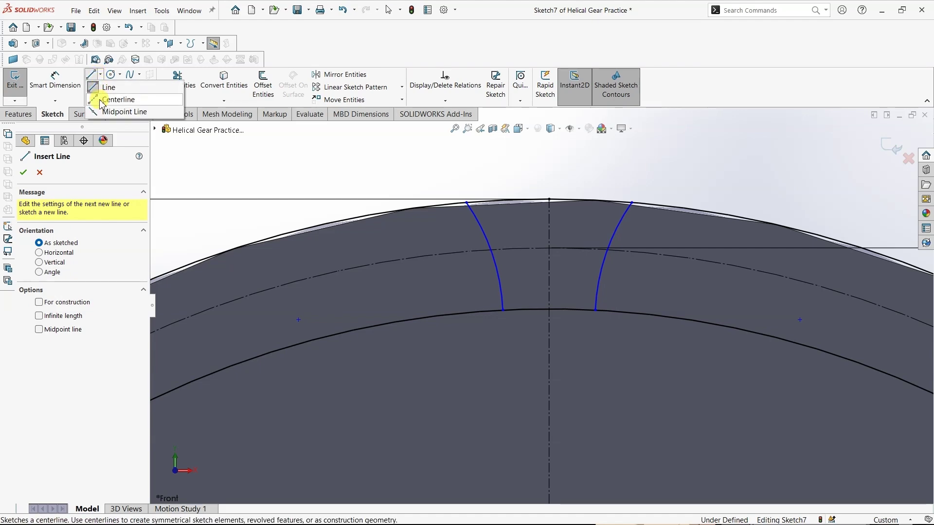
pyautogui.click(112, 100)
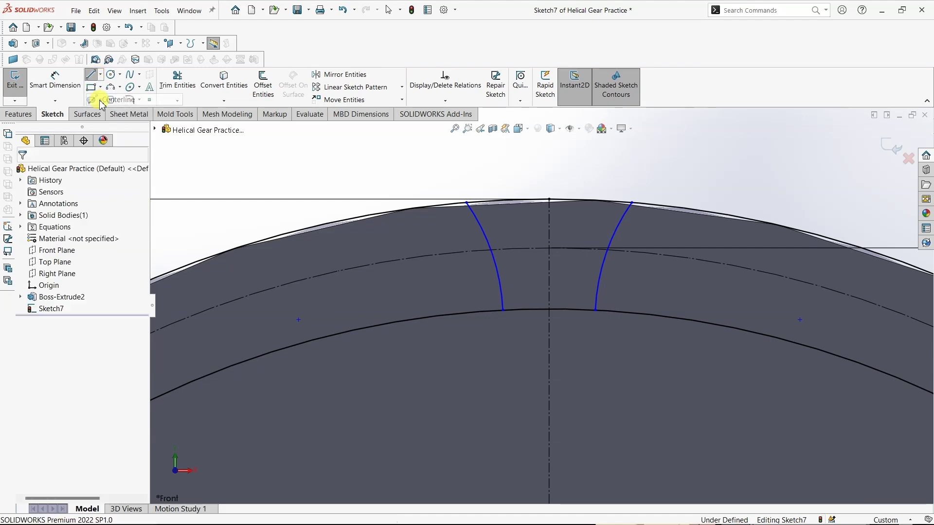
pyautogui.click(503, 310)
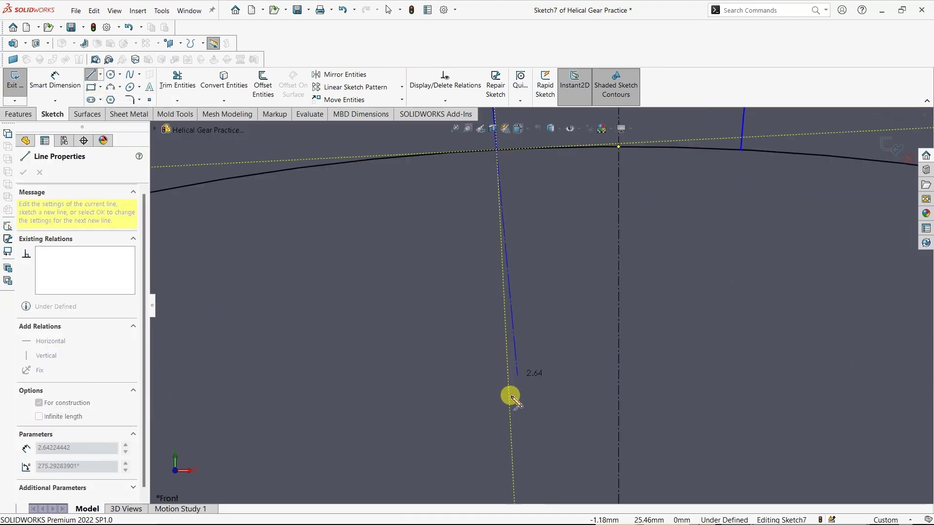
pyautogui.scroll(2, 510, 396)
pyautogui.scroll(2, 521, 402)
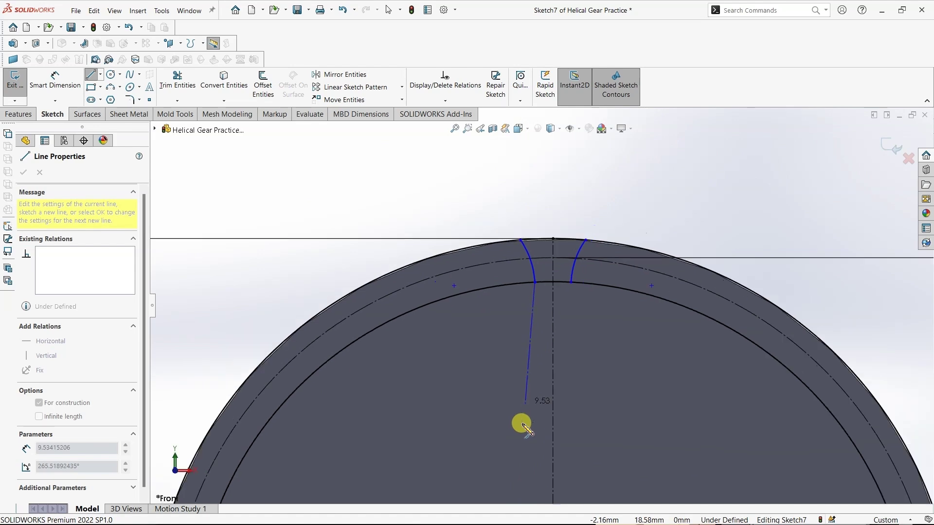
pyautogui.scroll(2, 521, 423)
pyautogui.click(548, 492)
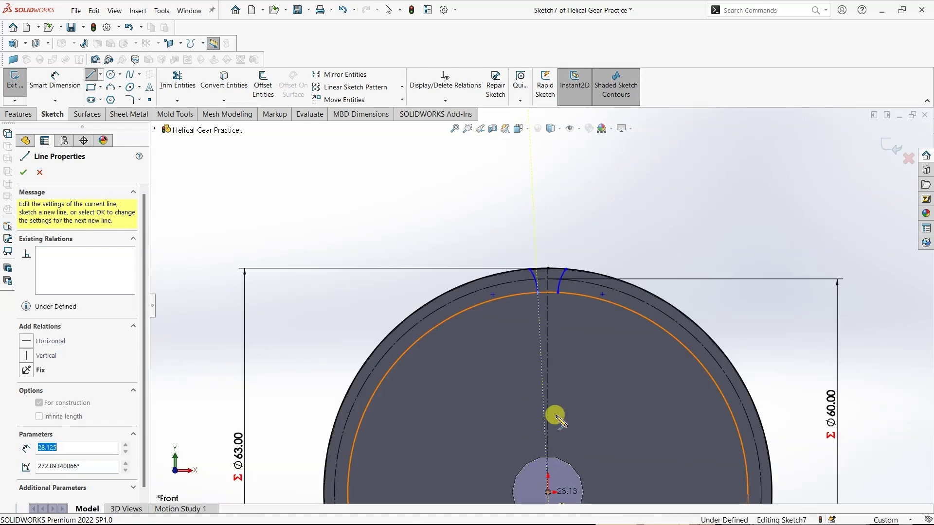
pyautogui.press('Escape')
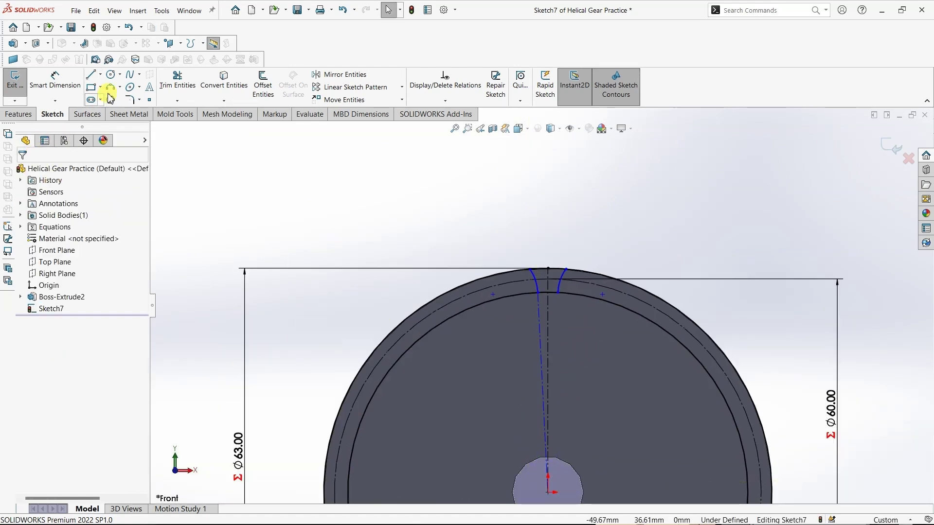
# Draw another construction line from the vertical centerline up past the gear rim.
pyautogui.click(101, 74)
pyautogui.click(124, 100)
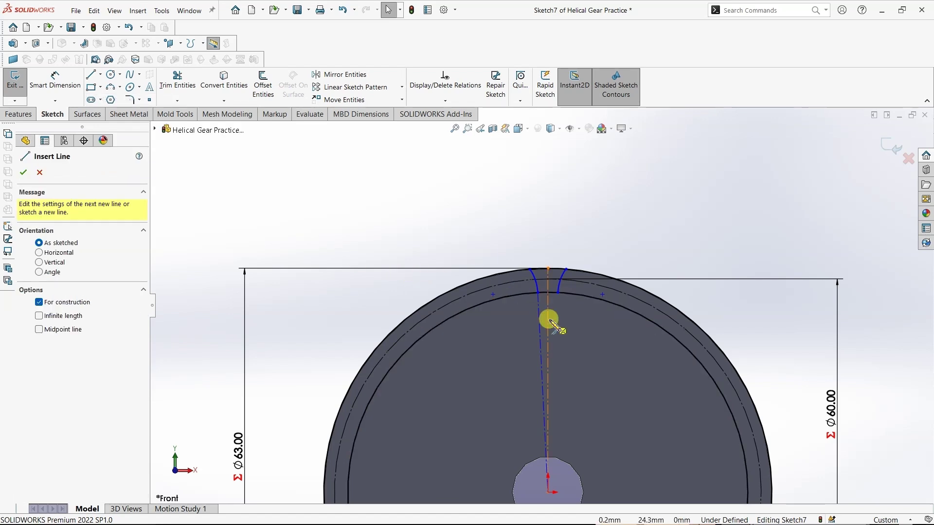
pyautogui.scroll(3, 548, 319)
pyautogui.scroll(-1, 549, 319)
pyautogui.scroll(-3, 545, 316)
pyautogui.scroll(-2, 533, 306)
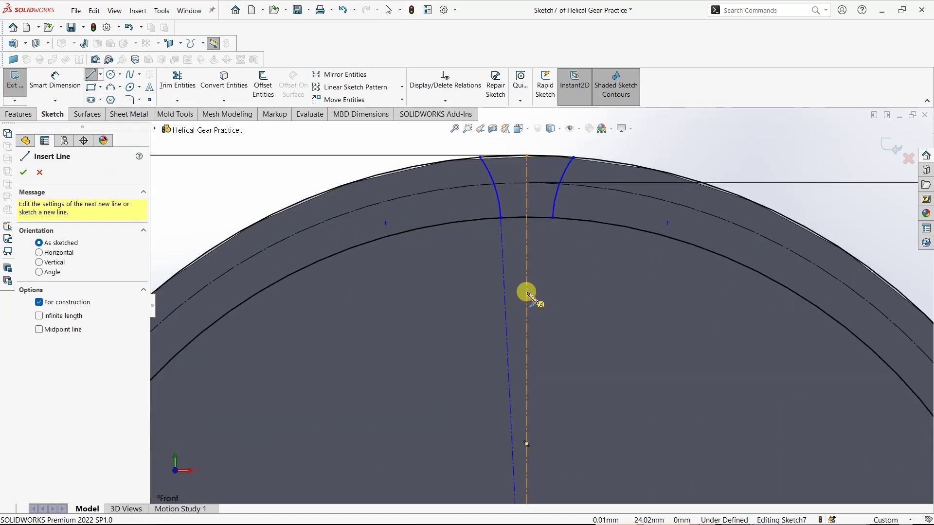
pyautogui.click(526, 292)
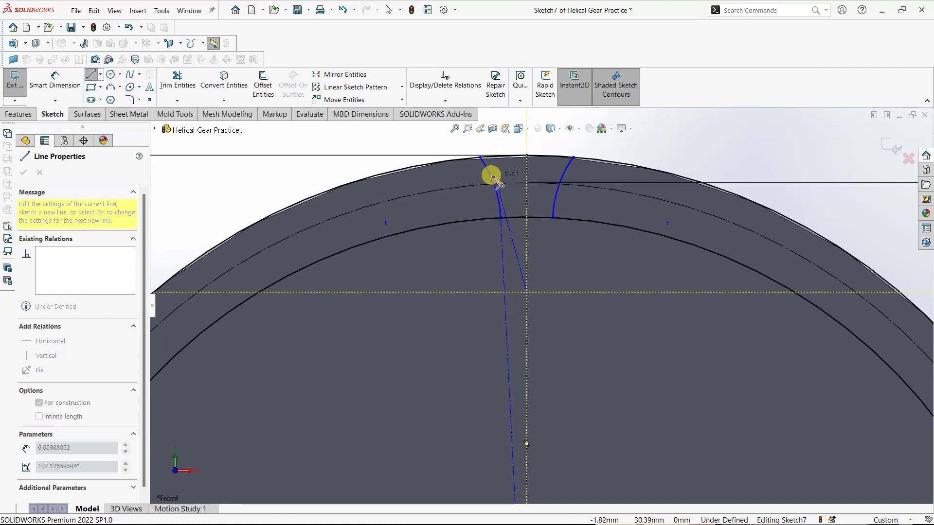
pyautogui.scroll(-2, 495, 180)
pyautogui.scroll(-2, 495, 180)
pyautogui.scroll(-2, 486, 181)
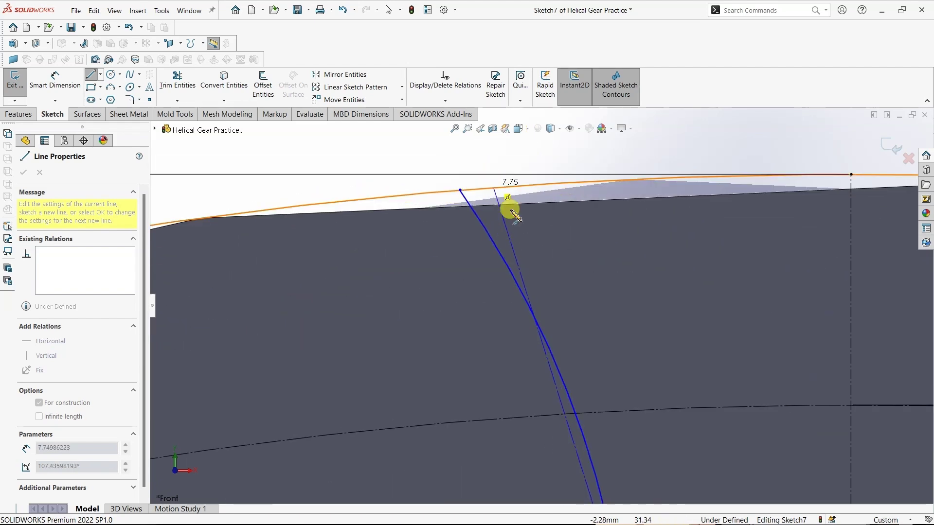
pyautogui.scroll(2, 511, 202)
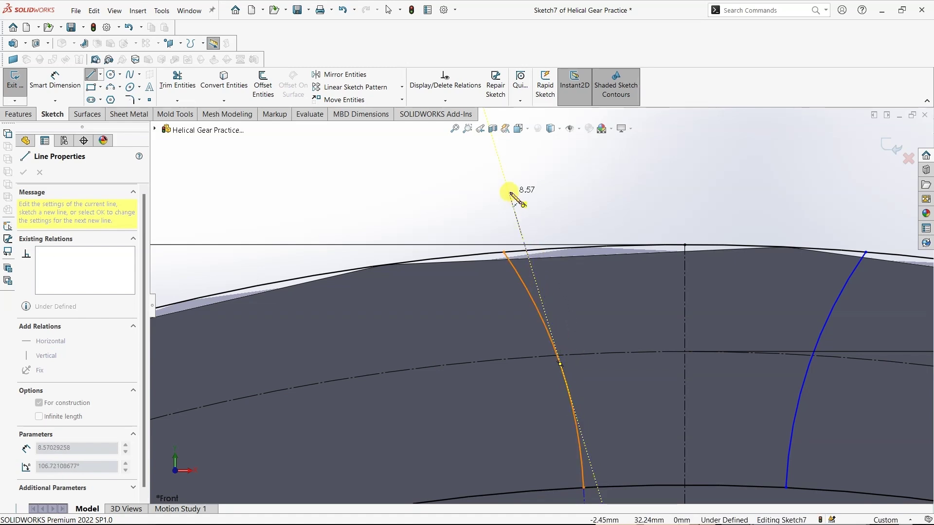
pyautogui.click(501, 163)
pyautogui.press('Escape')
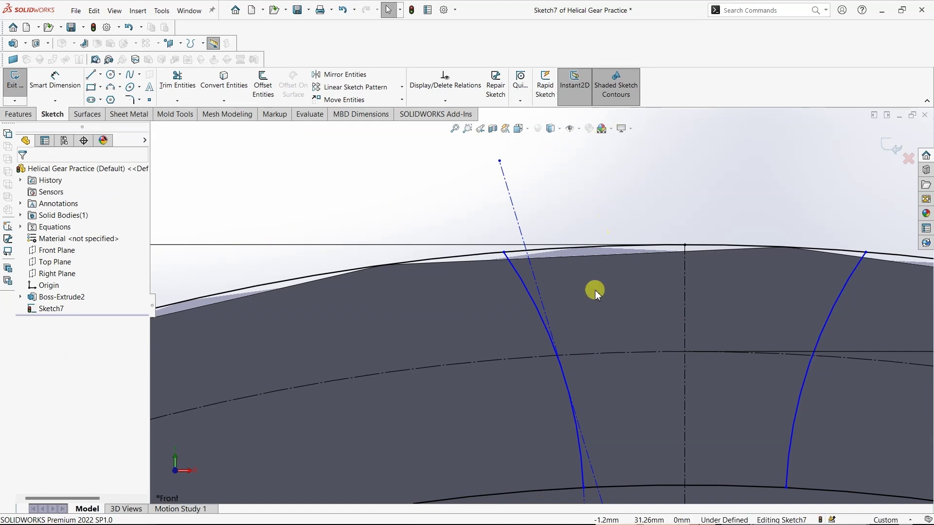
pyautogui.scroll(2, 582, 354)
pyautogui.scroll(3, 582, 354)
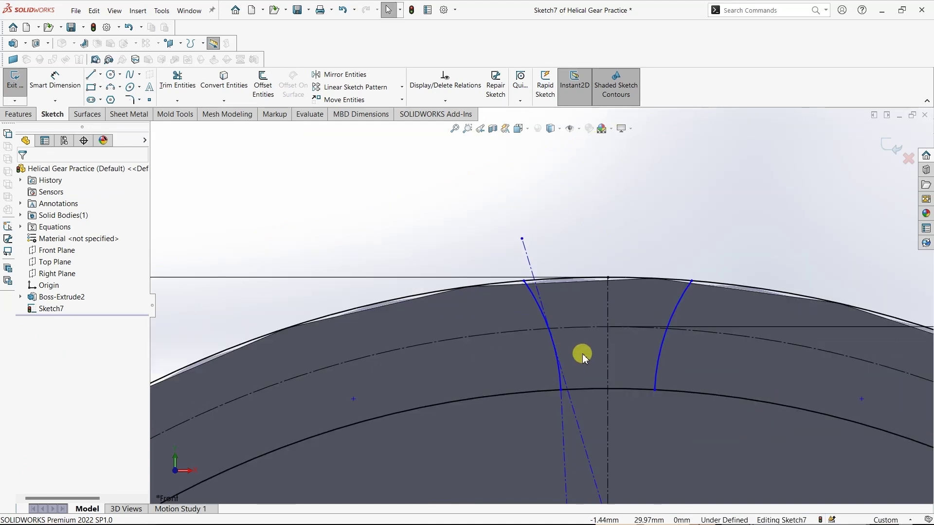
# Make the construction line coincident with the flank arc's midpoint.
pyautogui.click(539, 307)
pyautogui.rightClick(537, 305)
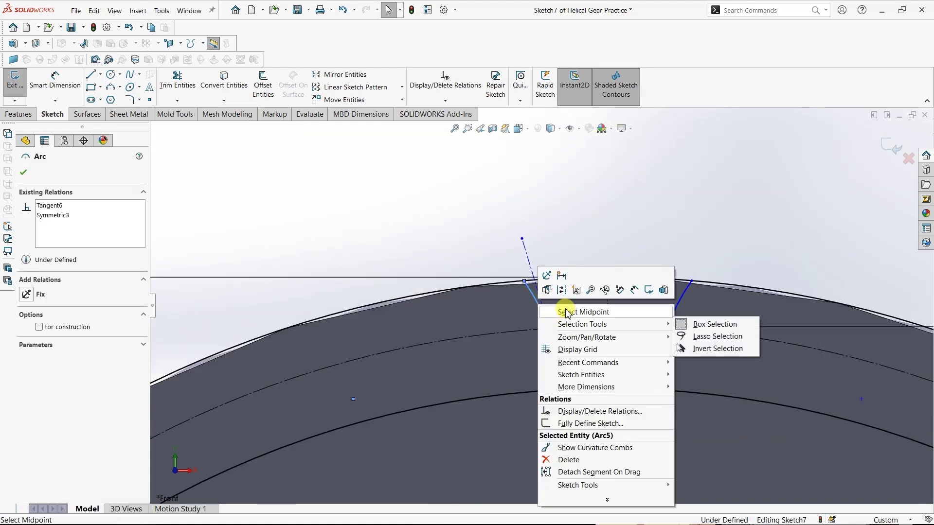
pyautogui.click(544, 326)
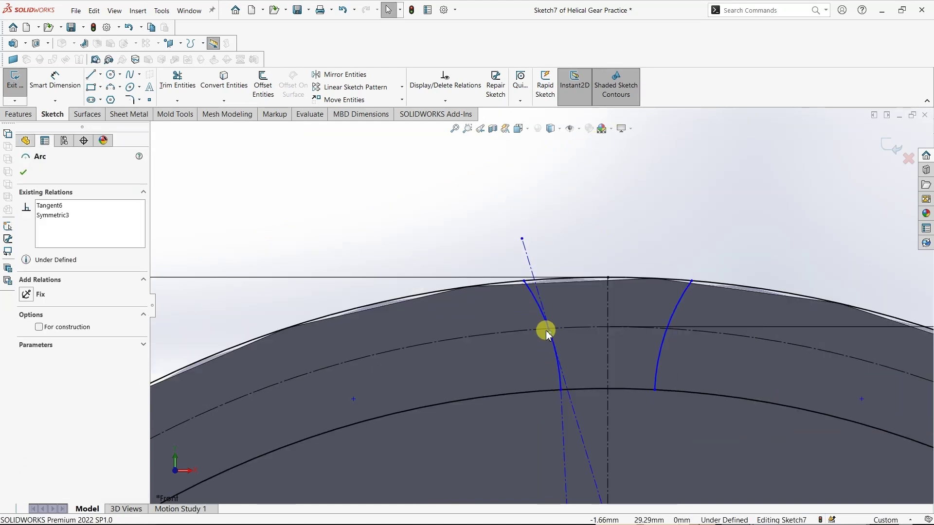
pyautogui.click(535, 286)
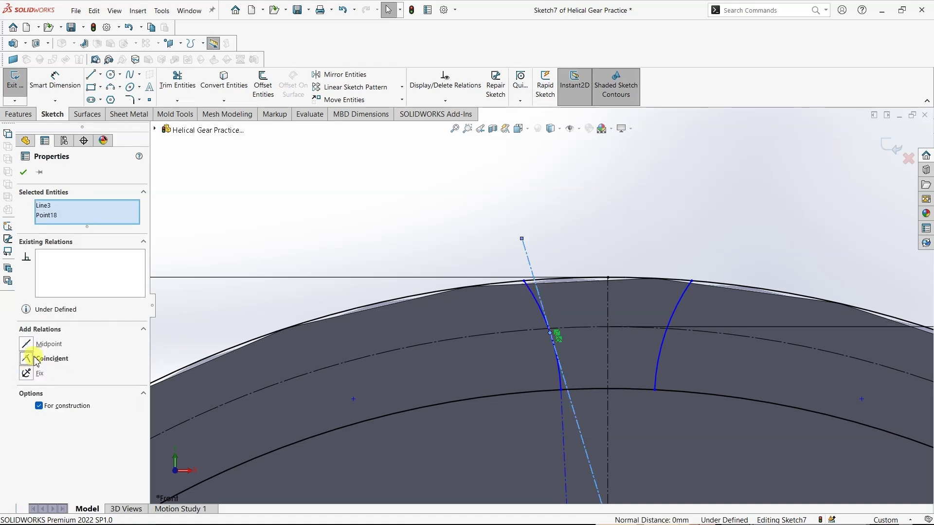
pyautogui.click(36, 360)
pyautogui.click(20, 177)
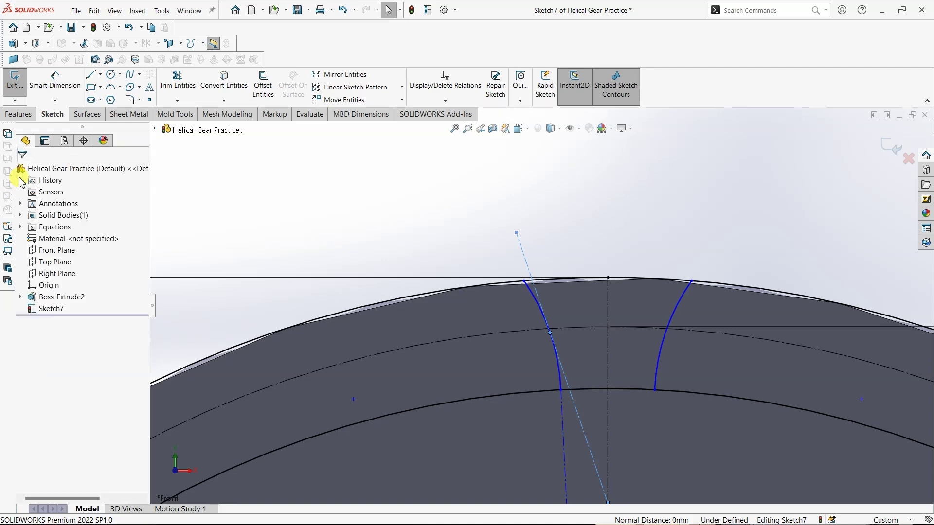
# Add a tangent relation between the left flank arc and the construction line.
pyautogui.click(579, 416)
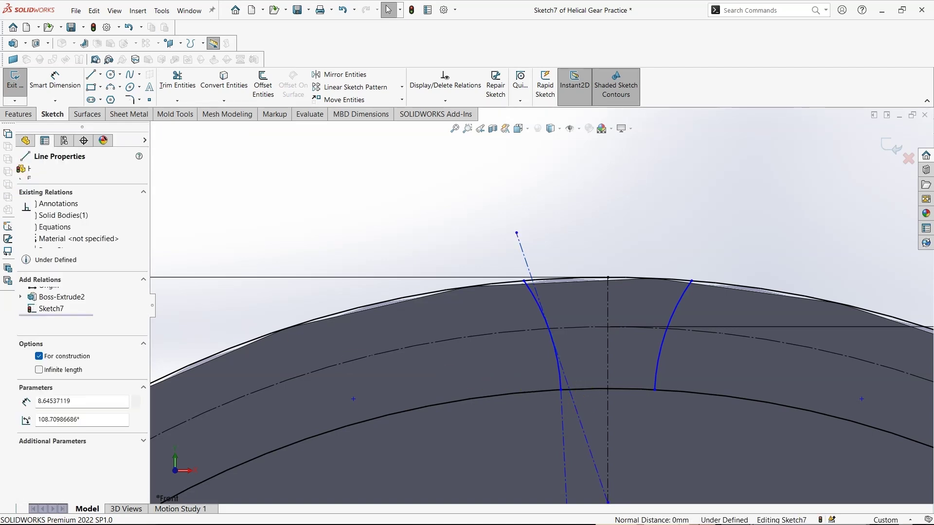
pyautogui.keyDown('ctrl'); pyautogui.click(559, 378); pyautogui.keyUp('ctrl')
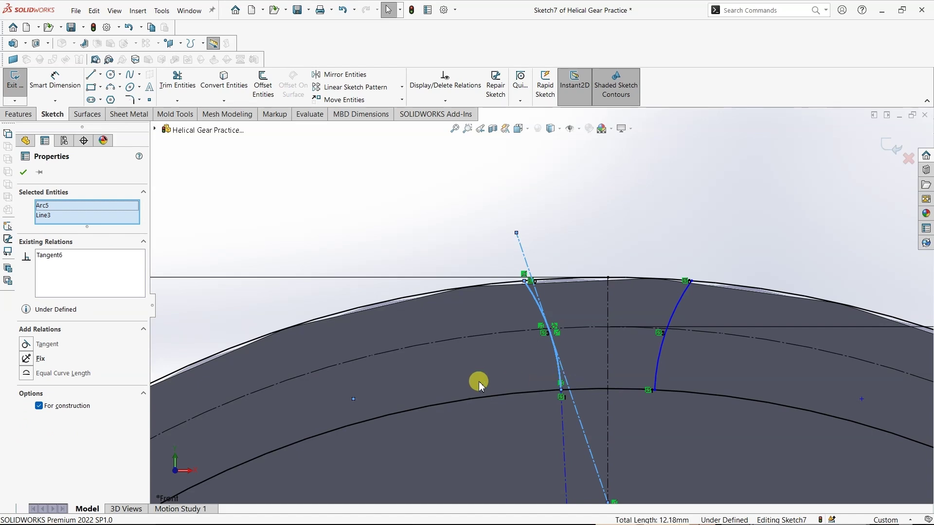
pyautogui.click(23, 173)
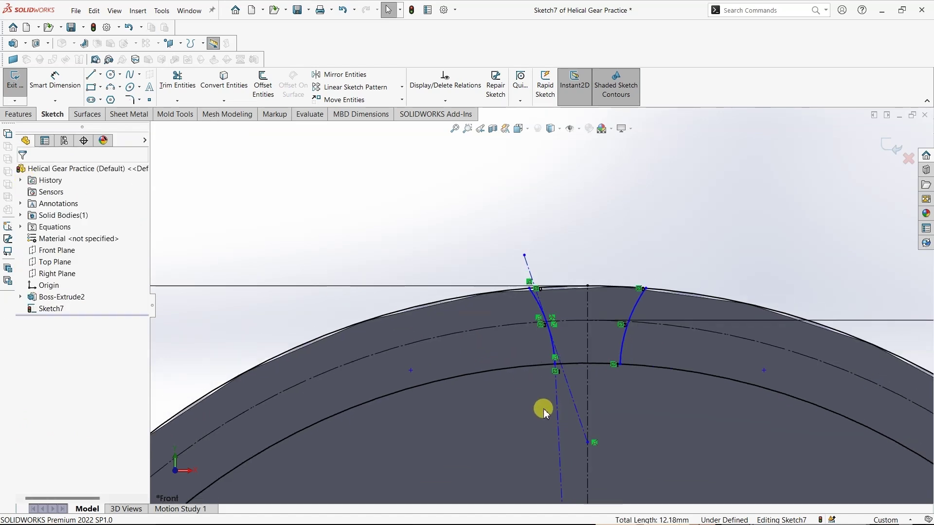
pyautogui.scroll(-2, 550, 424)
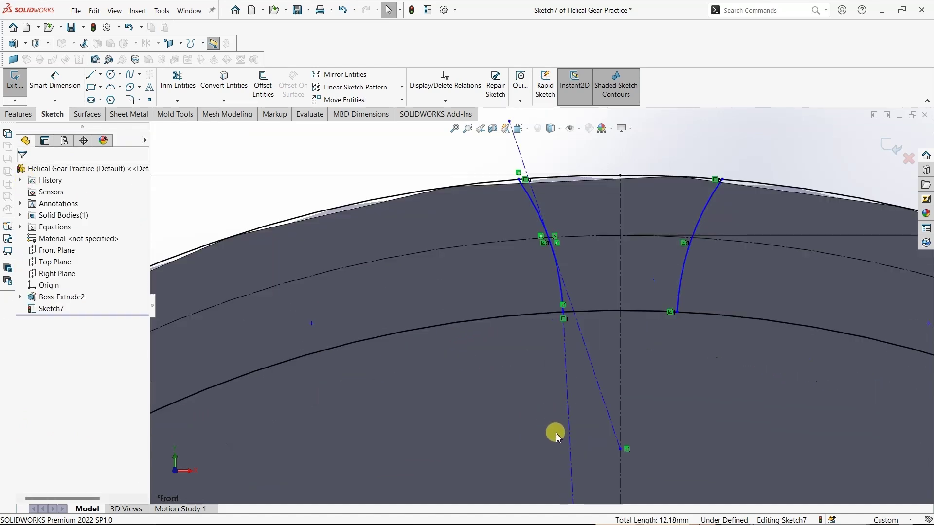
pyautogui.click(567, 373)
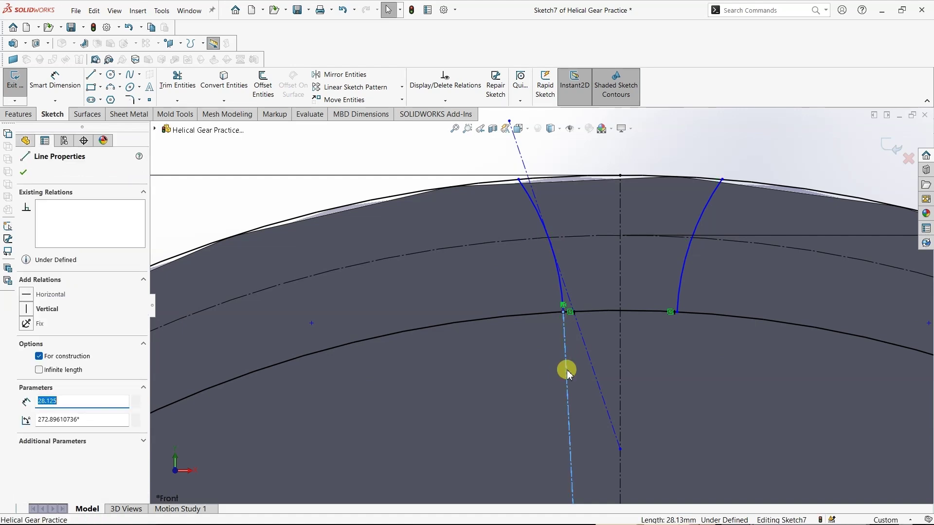
pyautogui.keyDown('ctrl'); pyautogui.click(562, 295); pyautogui.keyUp('ctrl')
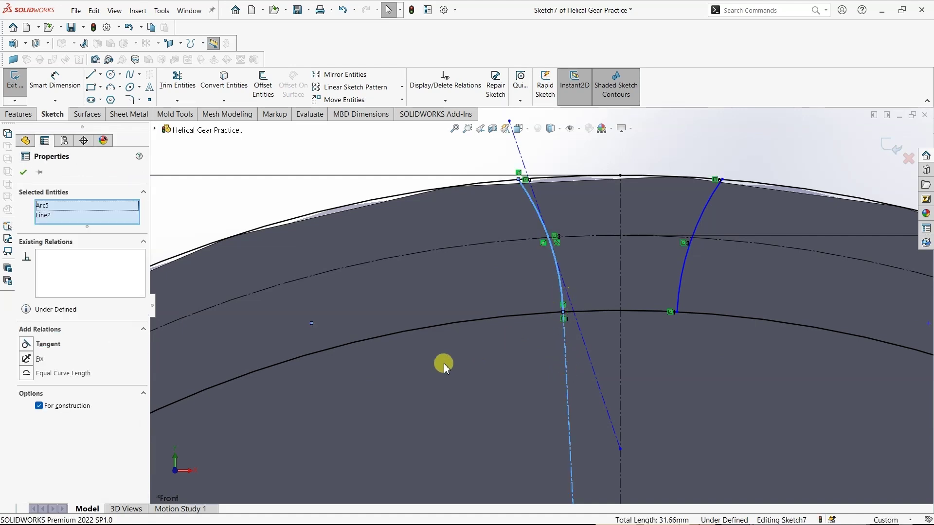
pyautogui.click(45, 344)
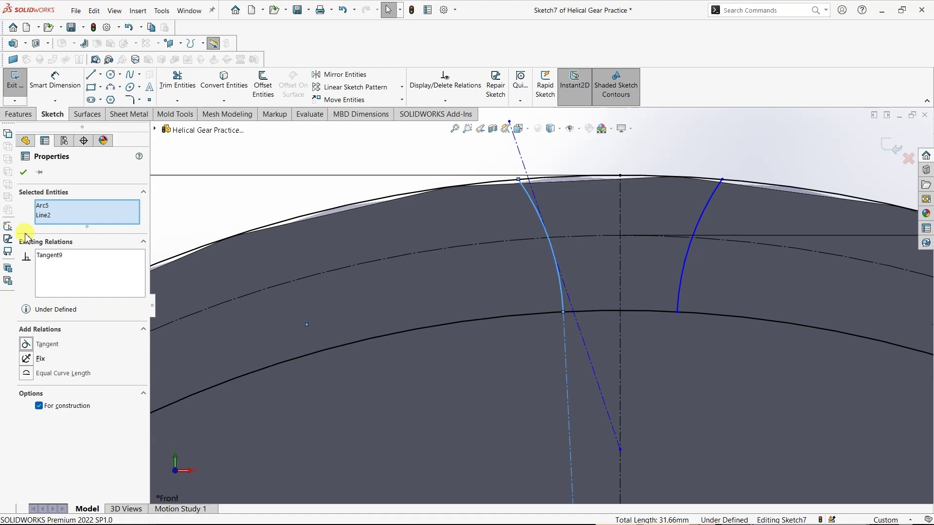
pyautogui.click(23, 172)
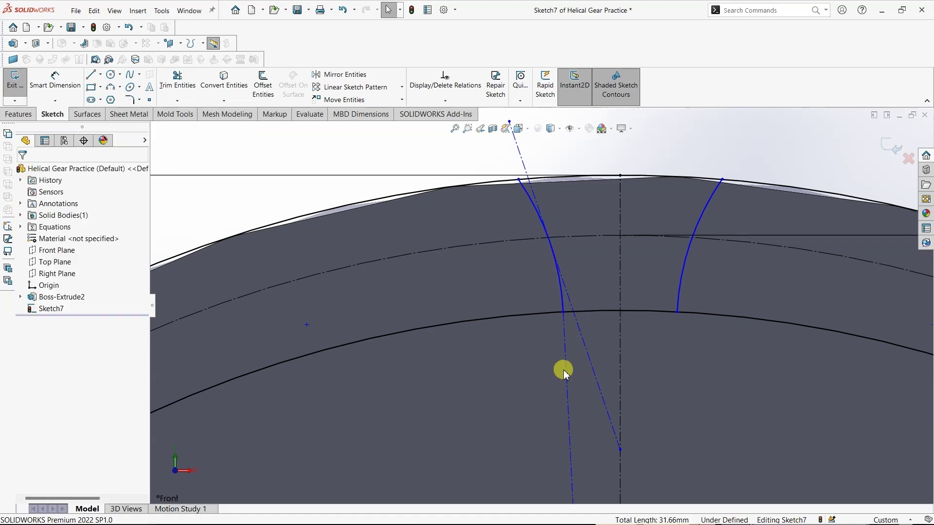
pyautogui.scroll(2, 564, 373)
pyautogui.scroll(3, 565, 374)
pyautogui.scroll(2, 564, 373)
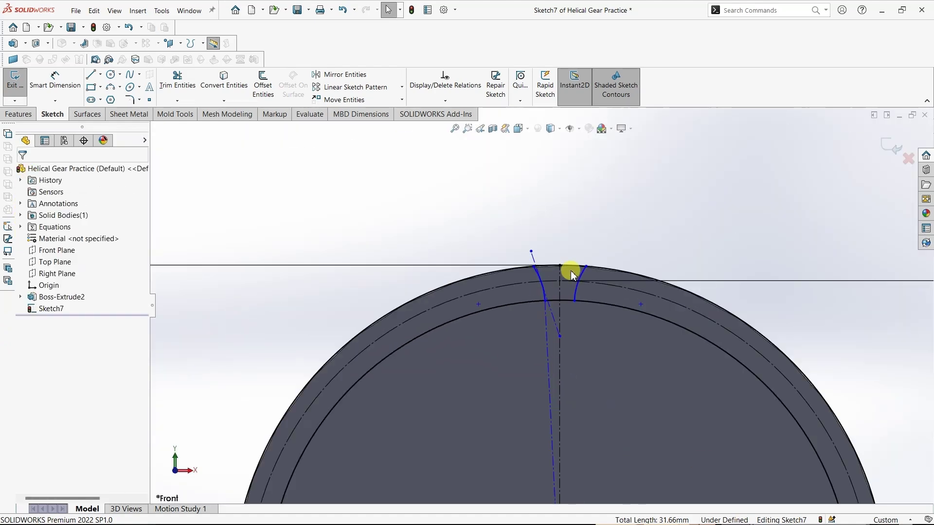
pyautogui.scroll(3, 573, 279)
pyautogui.scroll(-5, 568, 292)
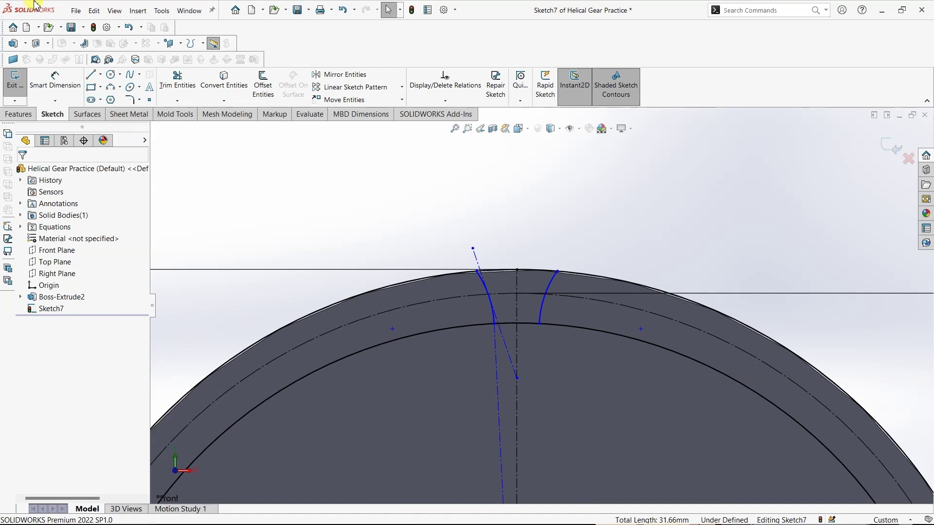
# Place an angle dimension between the slanted construction line and the vertical centerline.
pyautogui.click(49, 82)
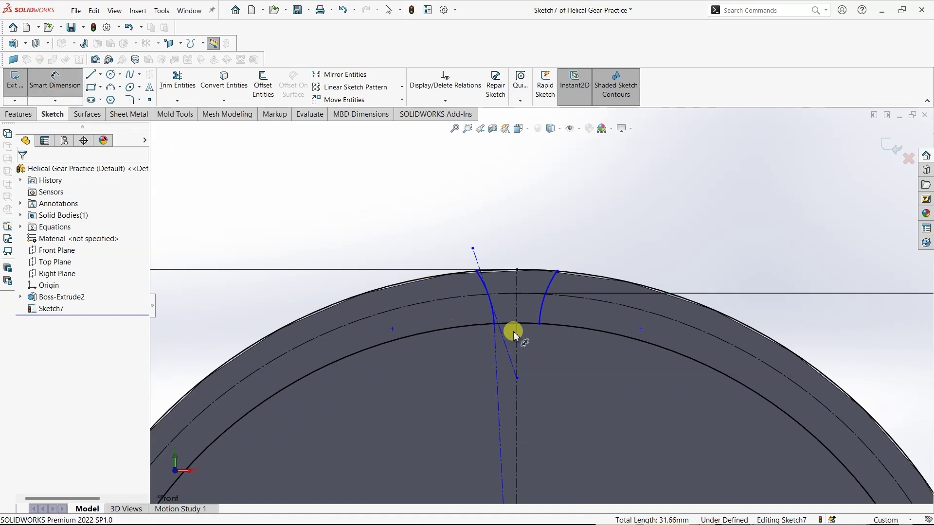
pyautogui.scroll(1, 513, 331)
pyautogui.scroll(-2, 513, 334)
pyautogui.scroll(-3, 543, 334)
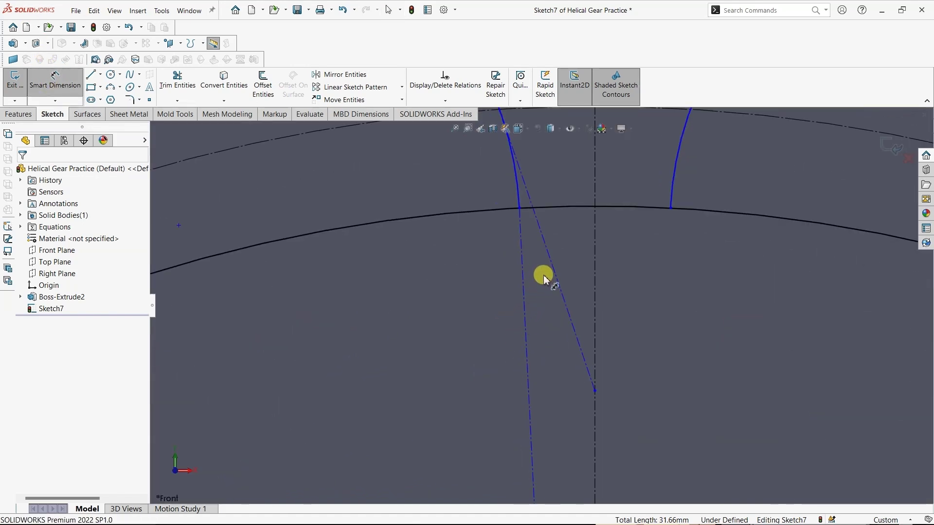
pyautogui.click(553, 275)
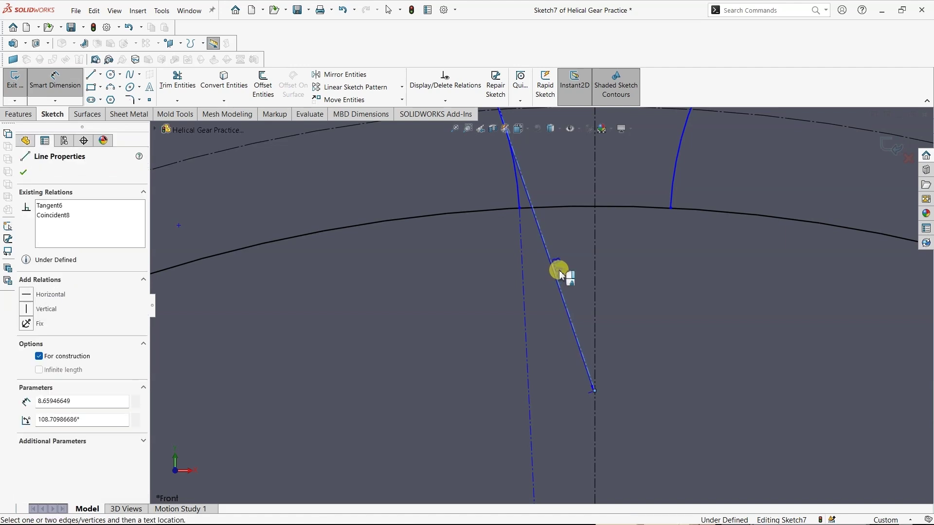
pyautogui.click(534, 207)
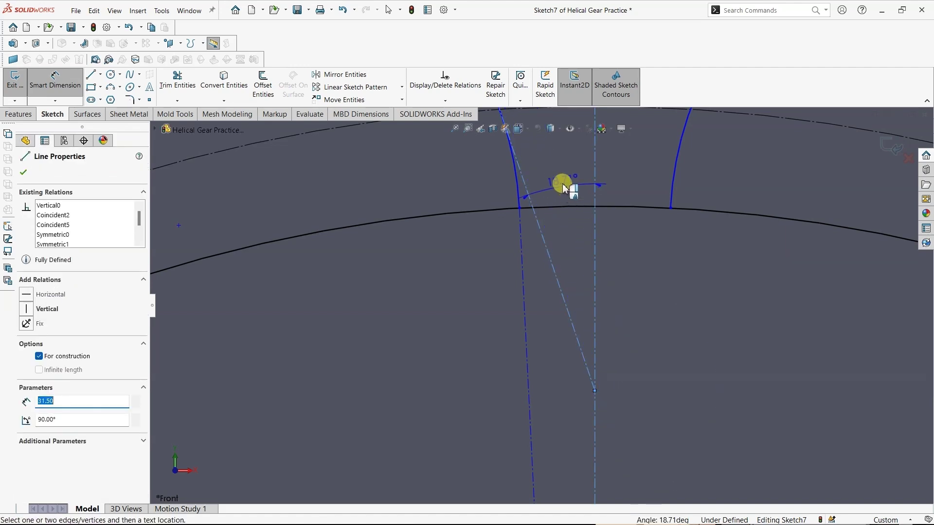
pyautogui.scroll(1, 568, 188)
pyautogui.scroll(1, 563, 183)
pyautogui.scroll(2, 560, 217)
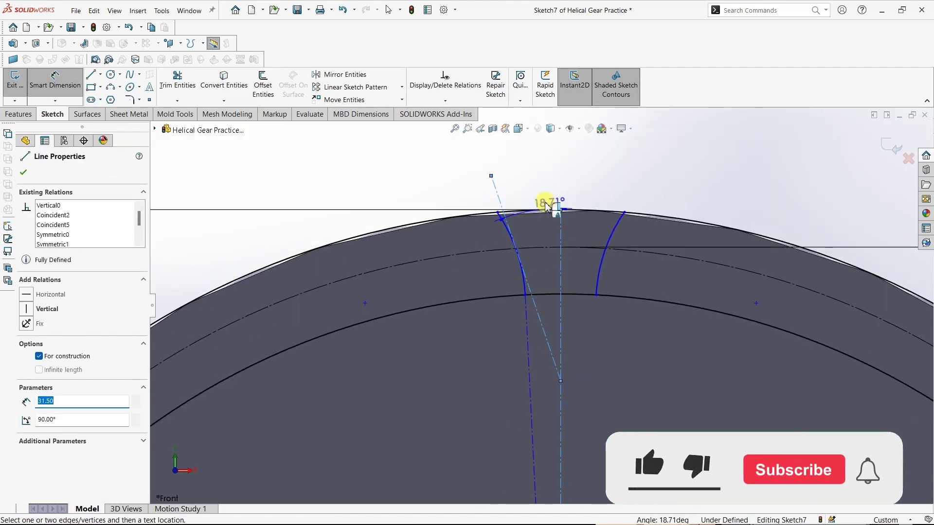
pyautogui.click(545, 197)
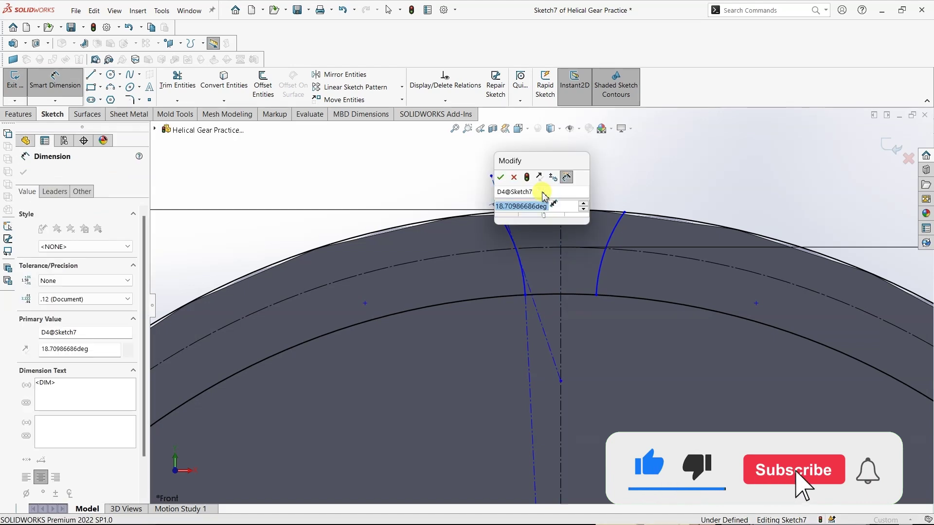
# Link the angle to the Pressure Angle global variable so it reads 20°.
pyautogui.write('=')
pyautogui.press('Down')
pyautogui.press('Right')
pyautogui.press('Down')
pyautogui.press('Down')
pyautogui.press('Down')
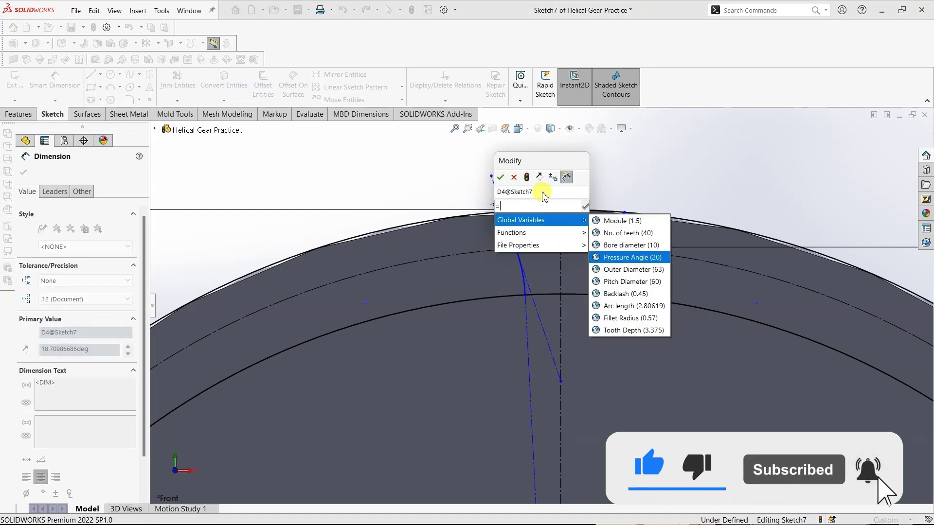
pyautogui.press('Down')
pyautogui.press('Up')
pyautogui.press('Return')
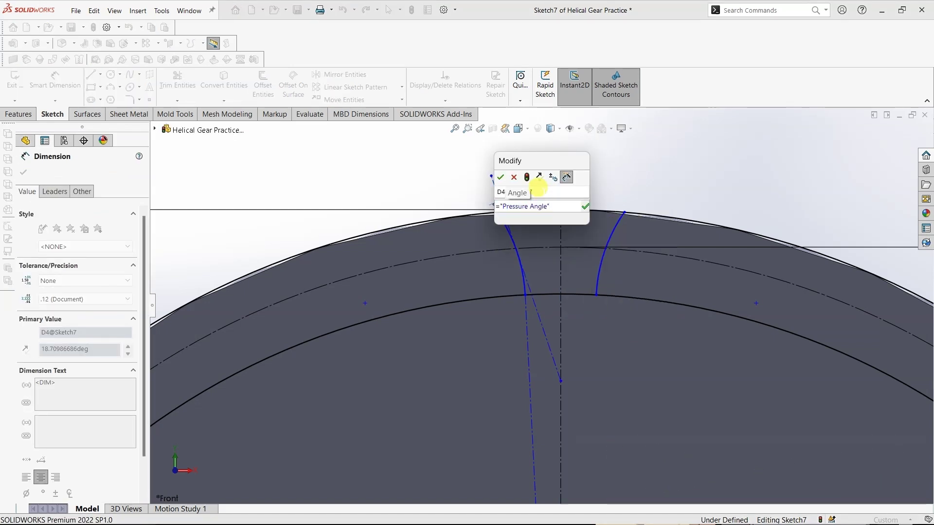
pyautogui.click(499, 178)
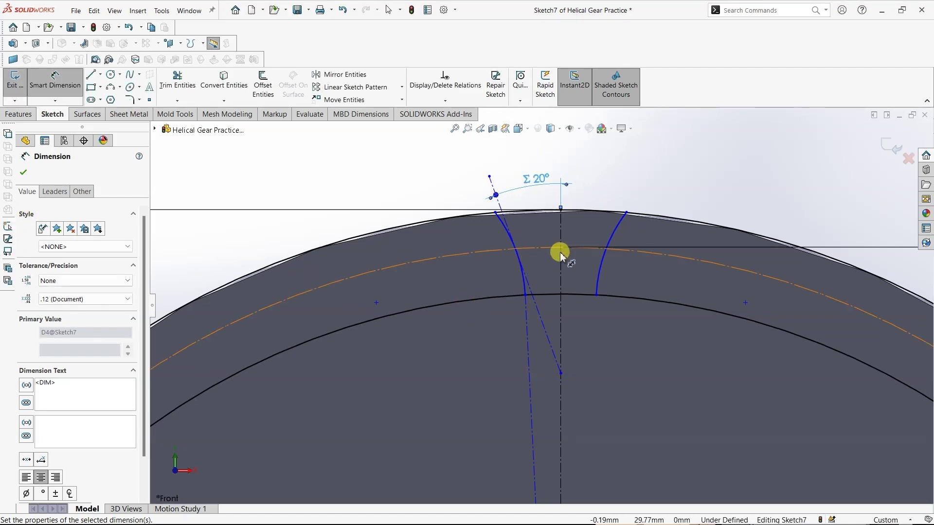
pyautogui.scroll(2, 592, 246)
pyautogui.scroll(-5, 569, 295)
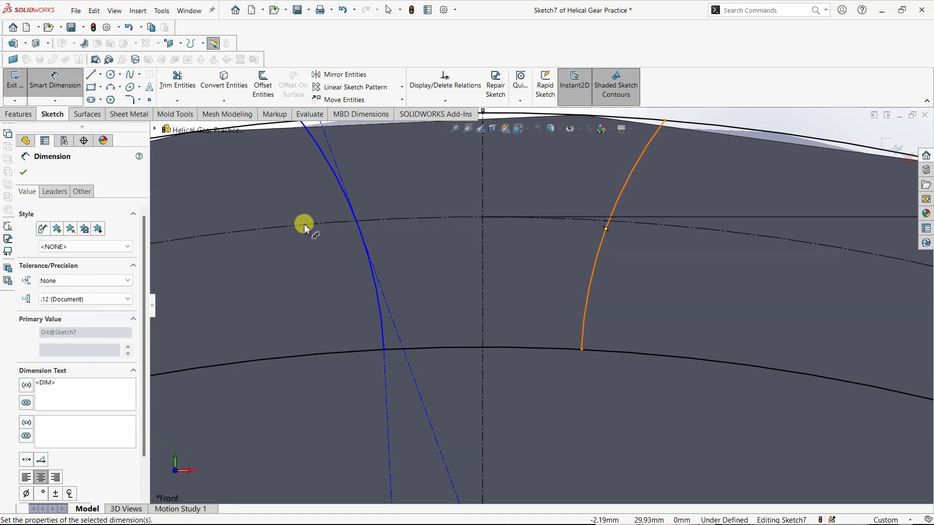
pyautogui.scroll(2, 573, 252)
pyautogui.scroll(2, 573, 252)
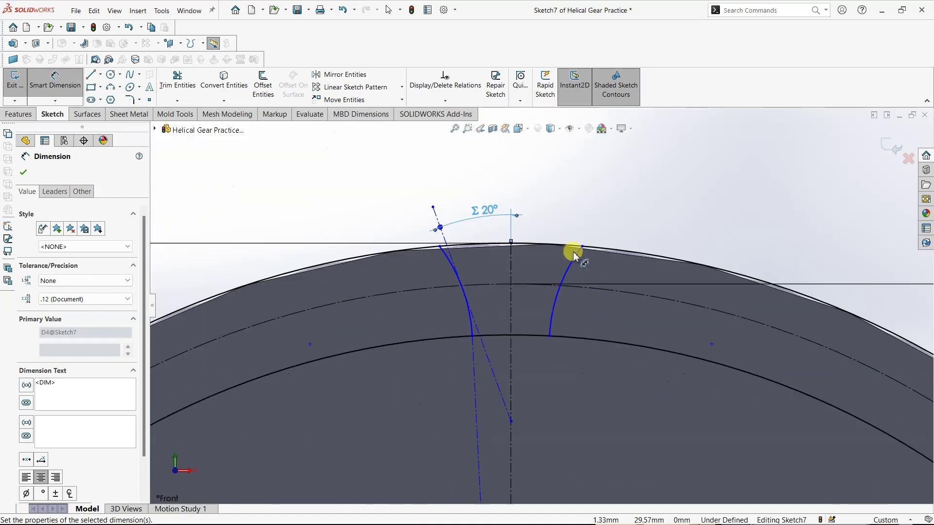
pyautogui.click(22, 173)
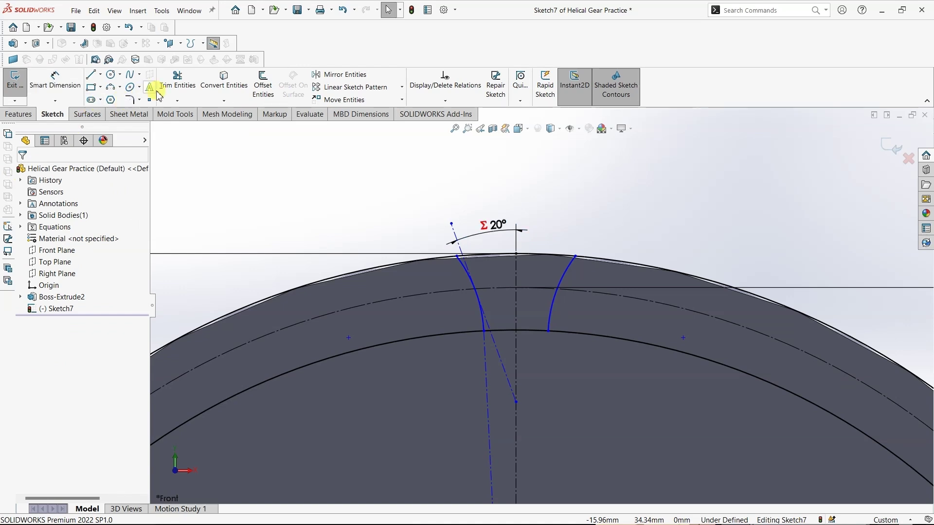
# Power-trim the circle arcs outside the flanks, leaving flank, tip and root arcs of one tooth.
pyautogui.click(177, 80)
pyautogui.moveTo(224, 307); pyautogui.dragTo(316, 448)
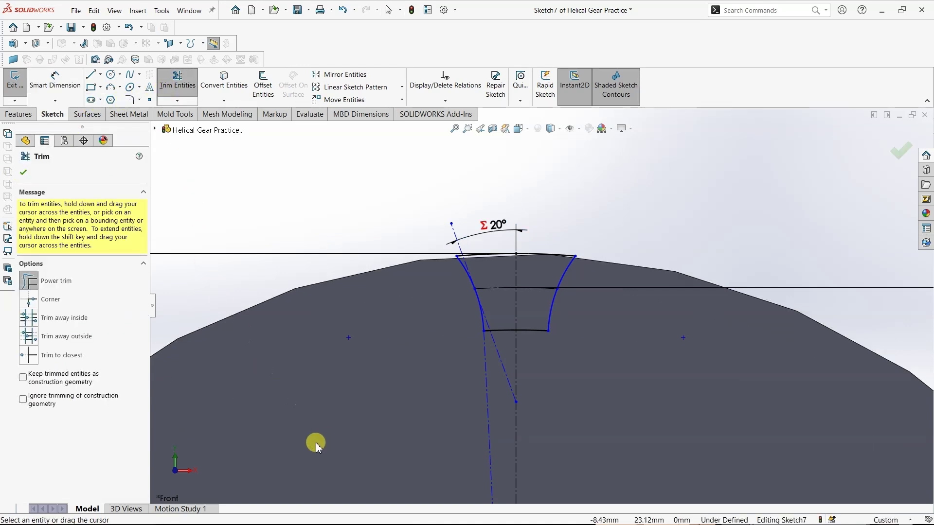
pyautogui.click(23, 173)
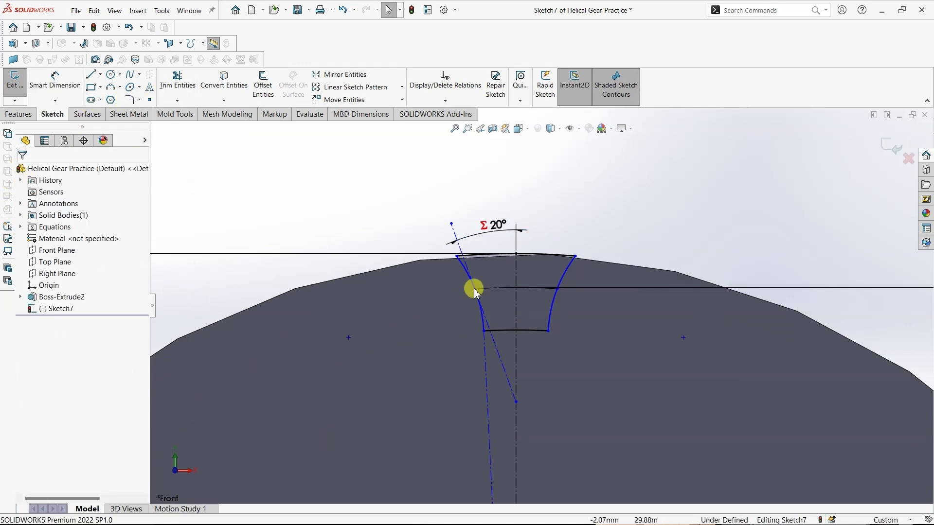
pyautogui.scroll(3, 475, 287)
pyautogui.scroll(-3, 483, 292)
pyautogui.scroll(-2, 534, 288)
pyautogui.scroll(-3, 535, 288)
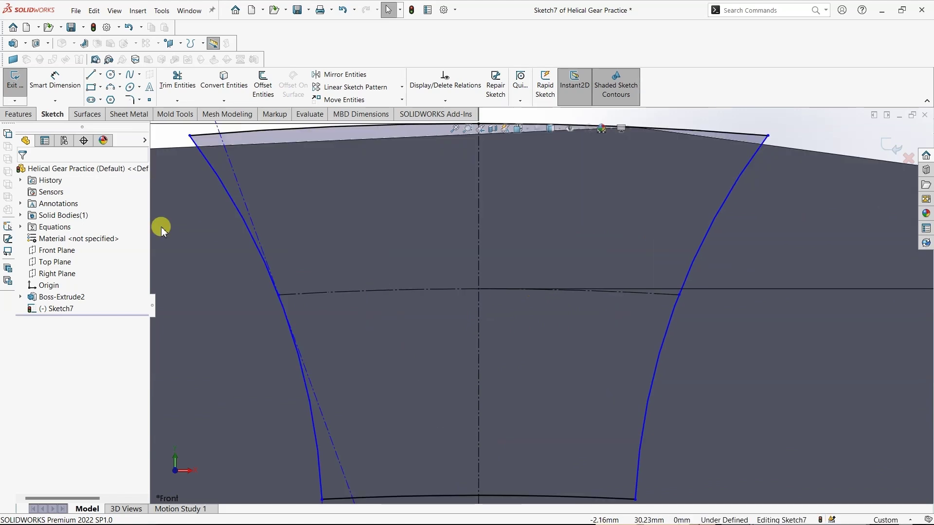
pyautogui.click(57, 85)
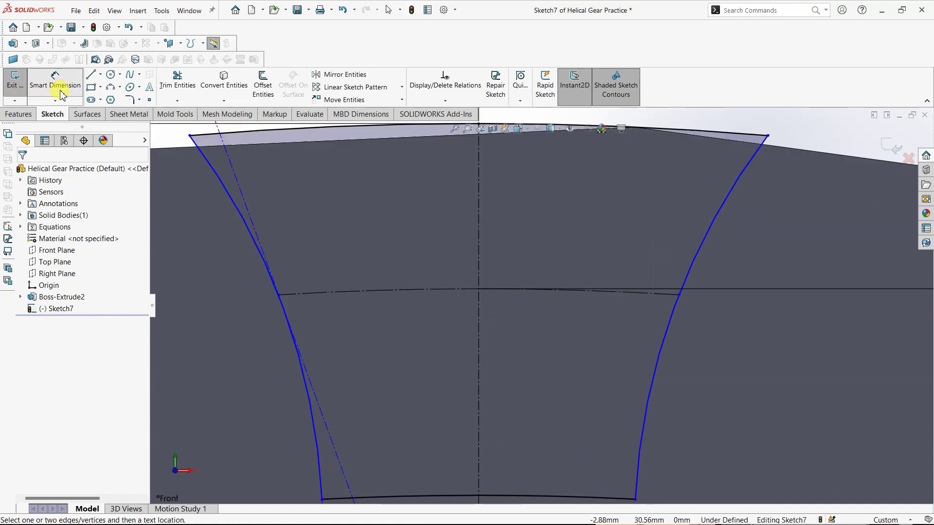
# Add a 3.64 mm arc-length dimension on the pitch arc between the two flank points.
pyautogui.click(678, 294)
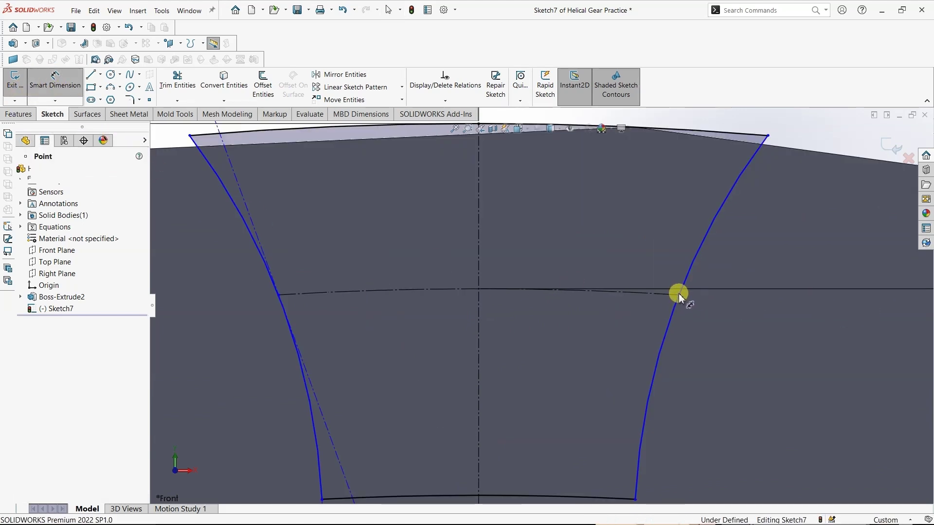
pyautogui.click(278, 296)
pyautogui.click(634, 291)
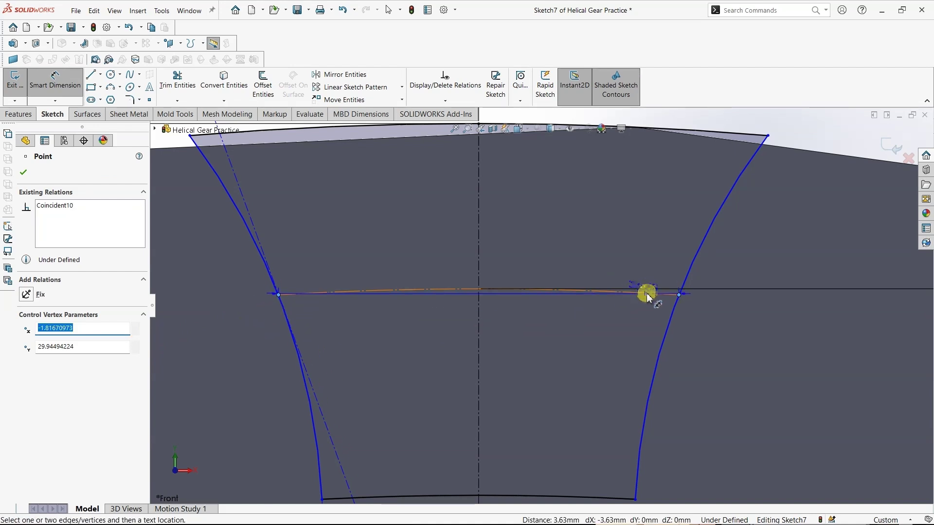
pyautogui.click(647, 294)
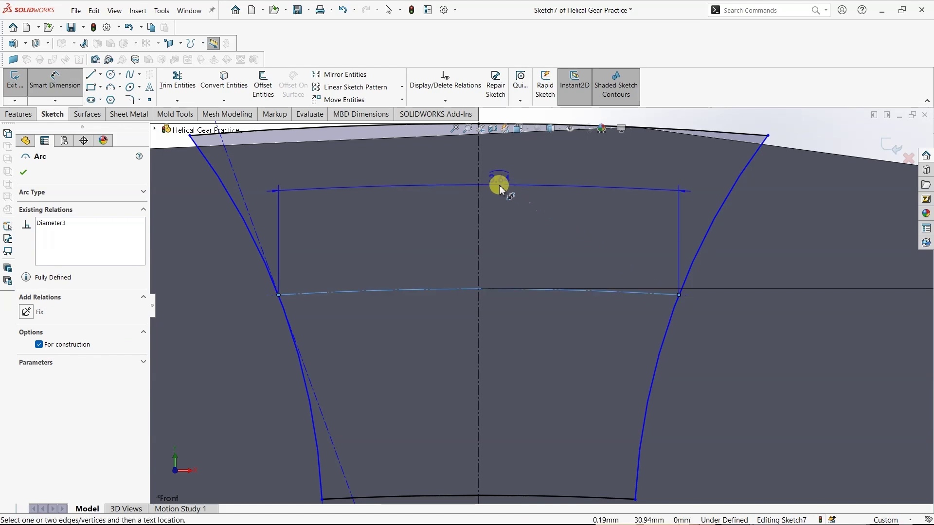
pyautogui.scroll(3, 502, 238)
pyautogui.scroll(2, 501, 229)
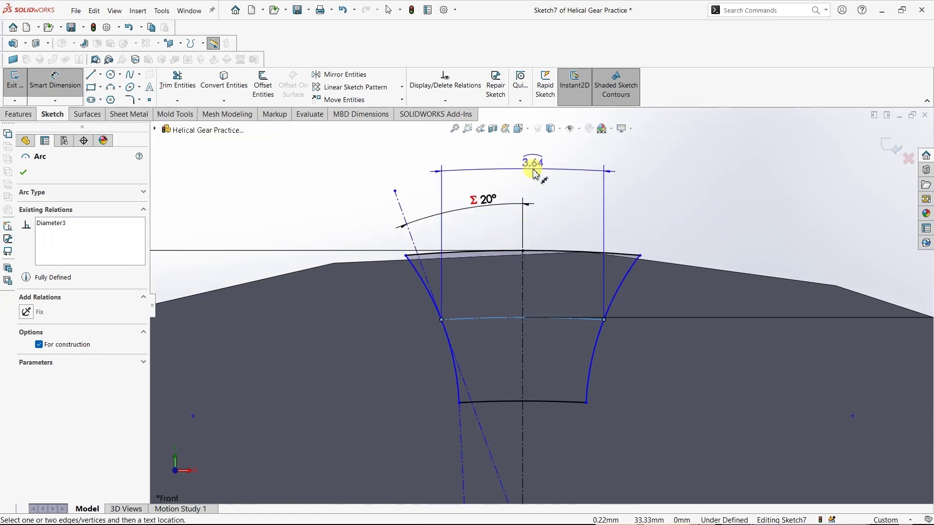
pyautogui.click(533, 174)
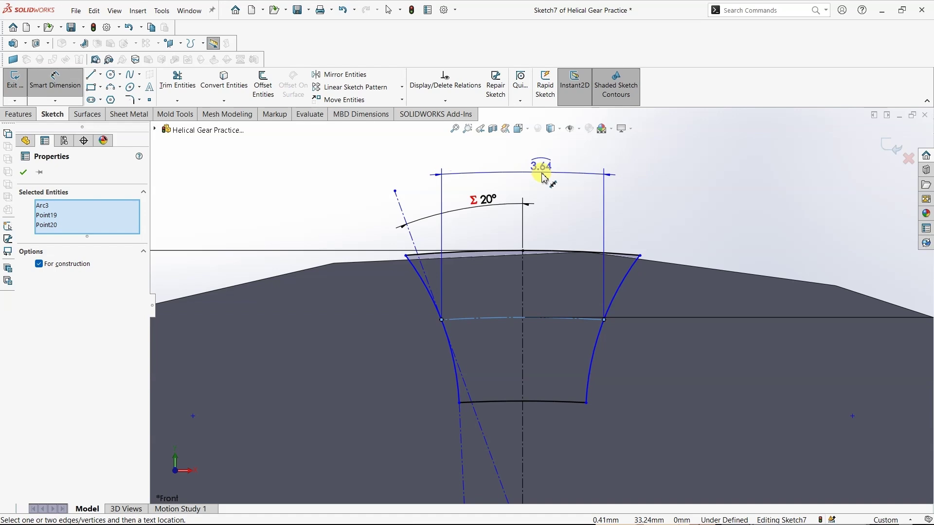
pyautogui.click(537, 170)
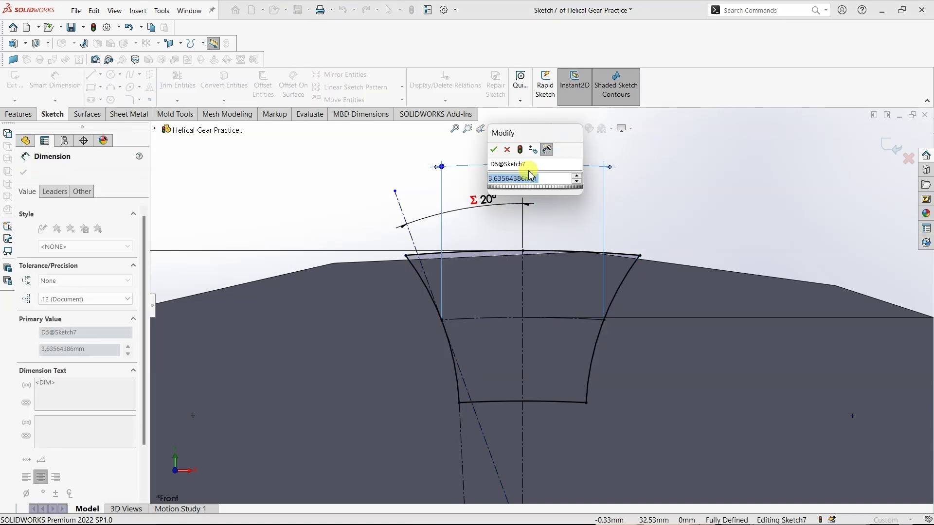
# Link the arc-length dimension to the Arc length global variable so it reads 2.81.
pyautogui.write('=')
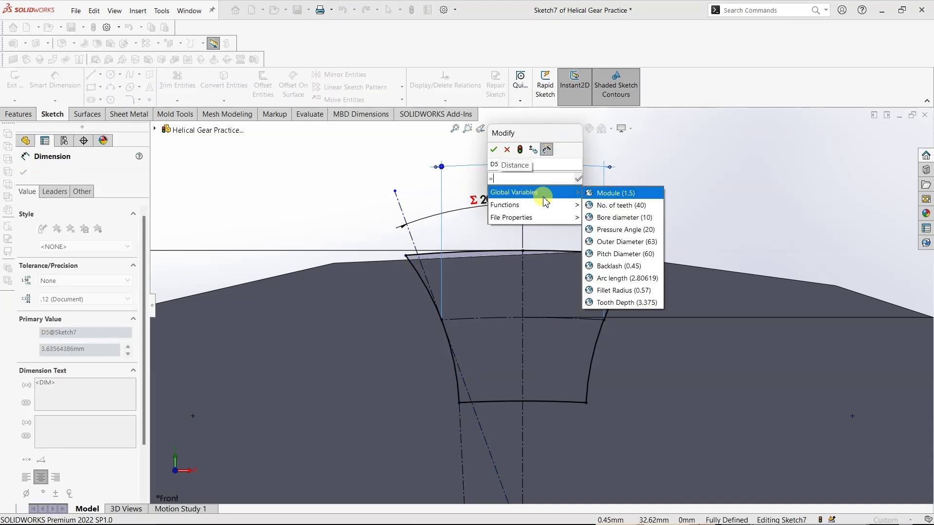
pyautogui.press('Down')
pyautogui.press('Down')
pyautogui.press('Down')
pyautogui.press('Down')
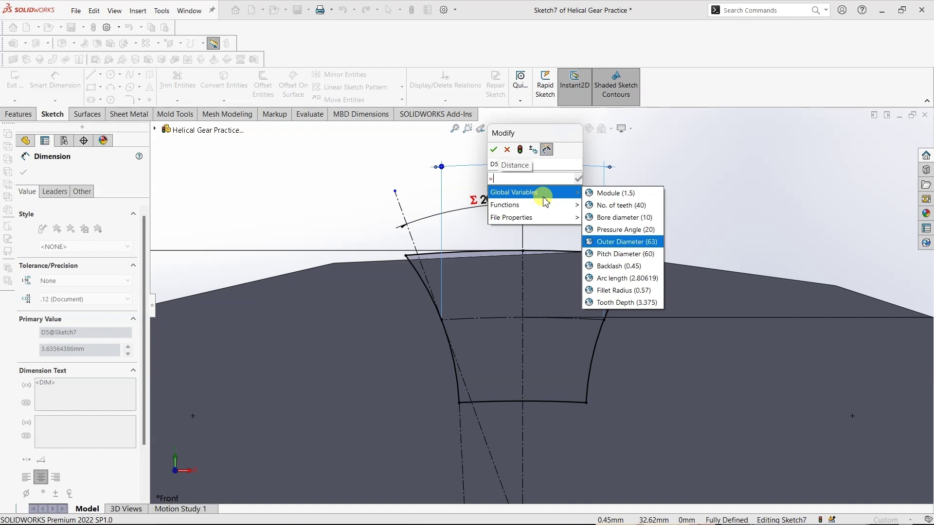
pyautogui.press('Down')
pyautogui.press('Down')
pyautogui.press('Down')
pyautogui.press('Return')
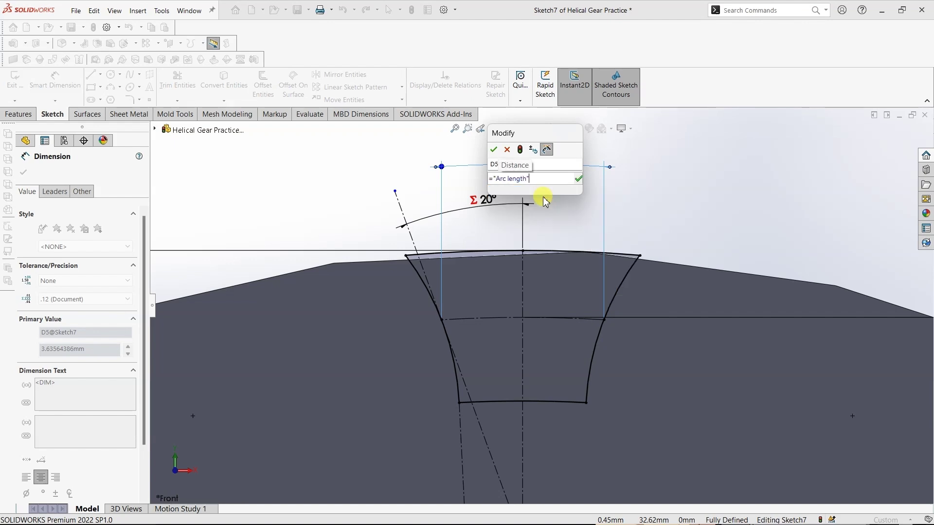
pyautogui.click(494, 151)
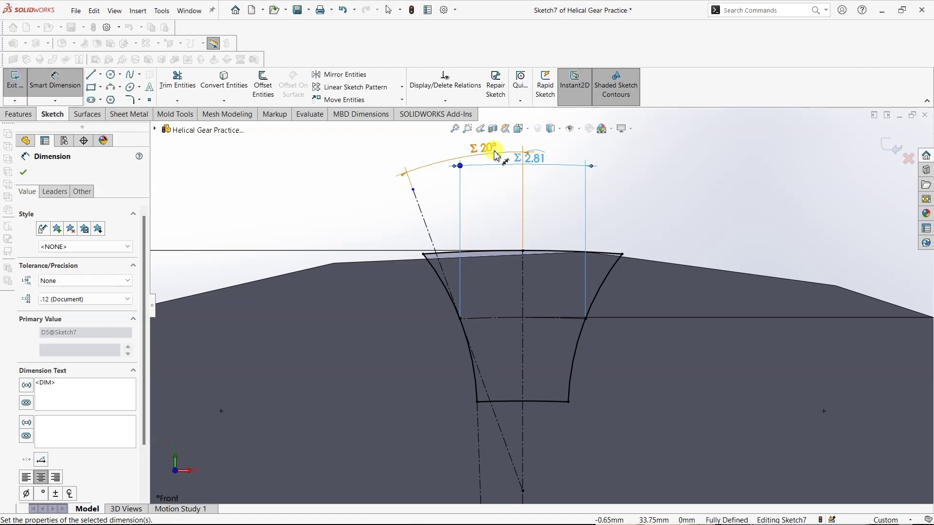
pyautogui.click(32, 179)
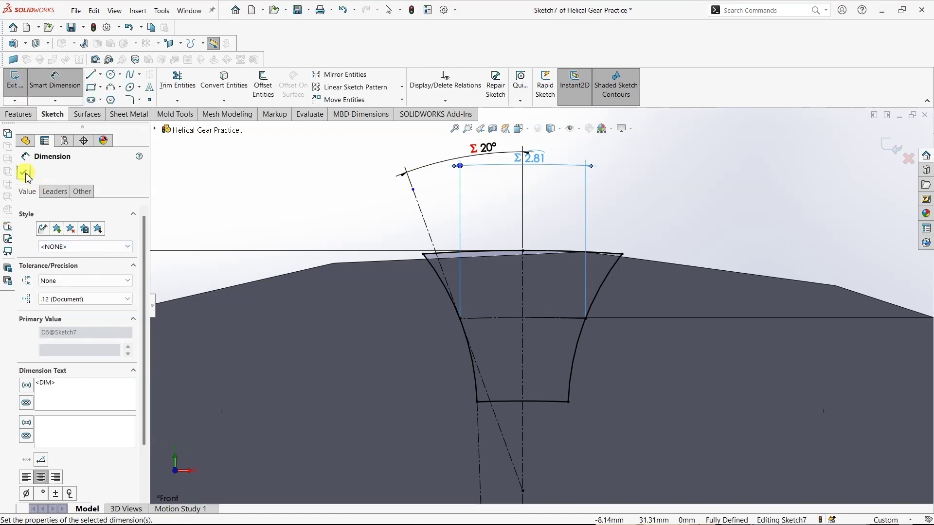
pyautogui.click(25, 174)
pyautogui.scroll(1, 427, 267)
pyautogui.scroll(2, 427, 266)
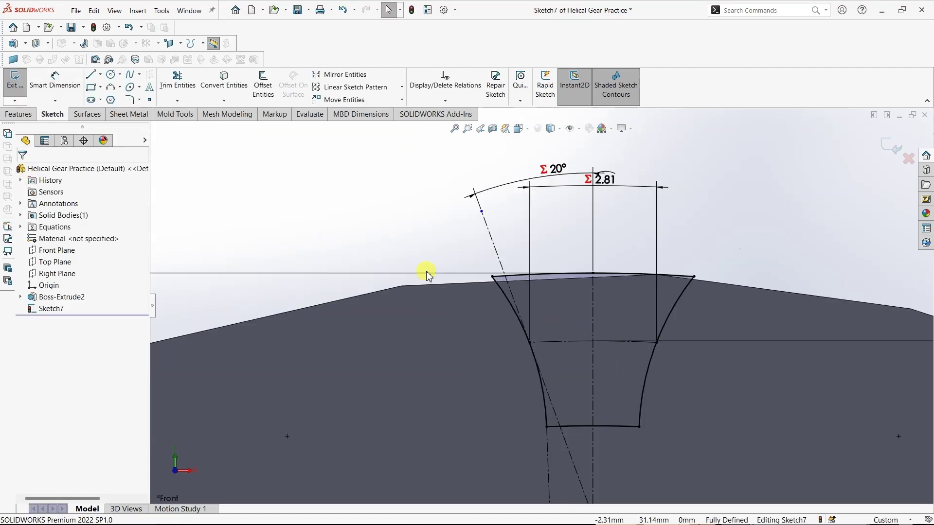
pyautogui.scroll(2, 427, 269)
pyautogui.scroll(2, 427, 272)
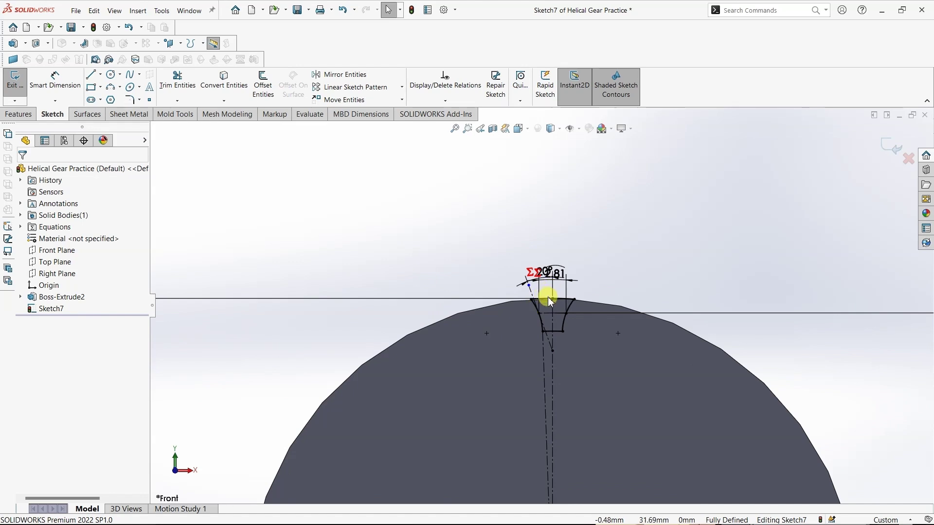
pyautogui.scroll(-4, 551, 329)
pyautogui.scroll(-4, 552, 329)
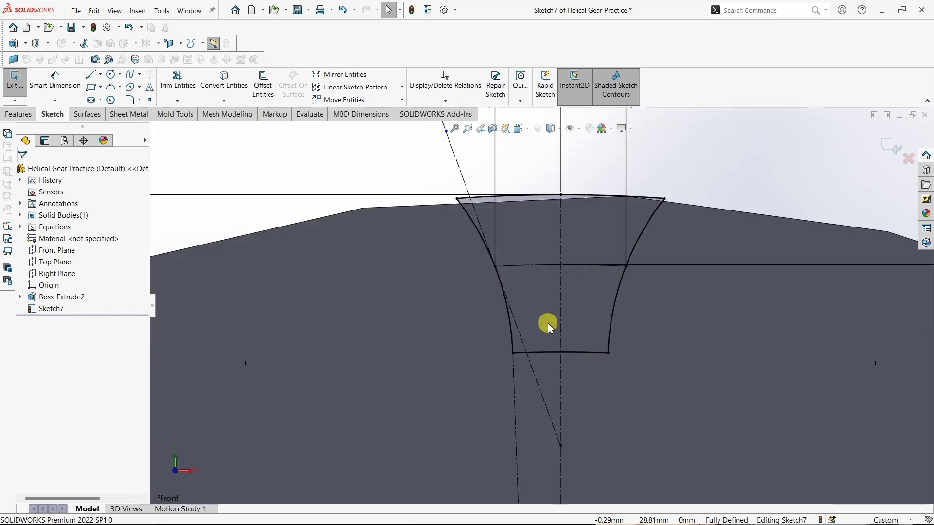
pyautogui.scroll(4, 548, 327)
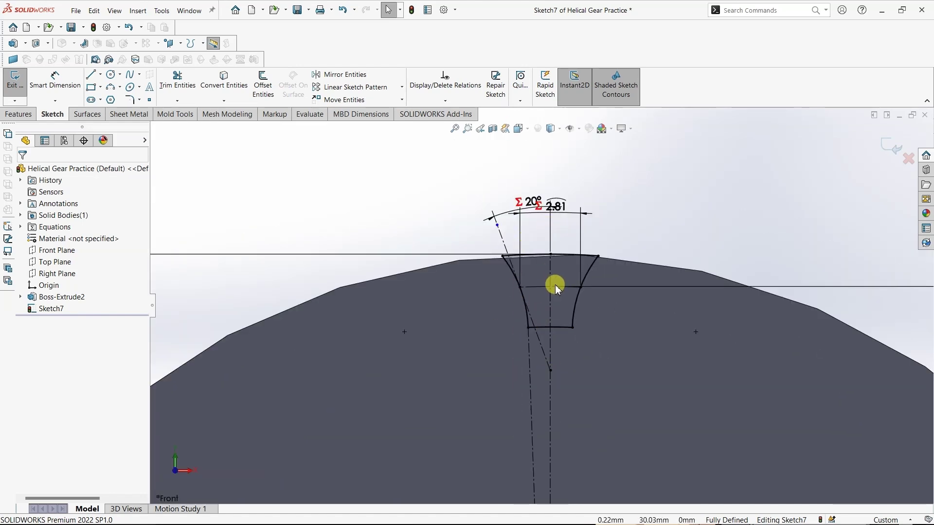
pyautogui.scroll(2, 559, 292)
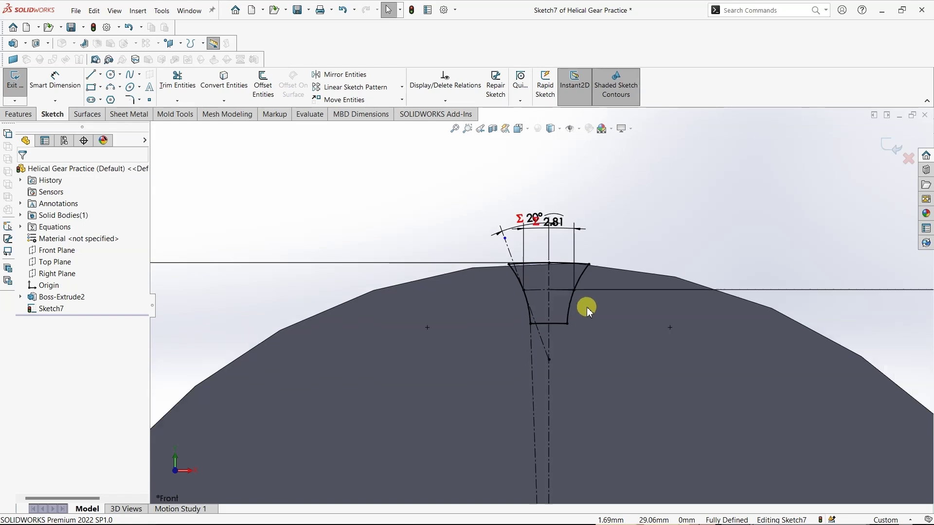
pyautogui.scroll(2, 587, 308)
pyautogui.scroll(-2, 587, 307)
pyautogui.scroll(1, 584, 305)
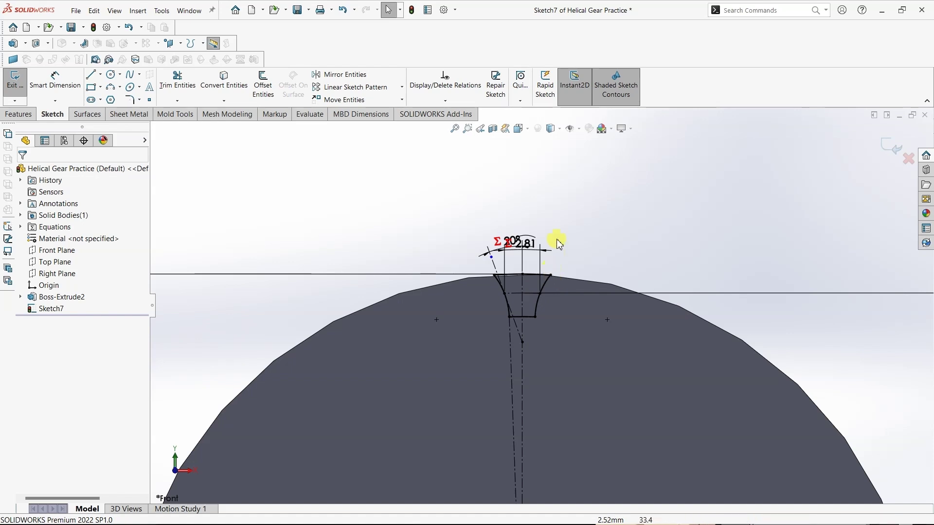
# Offset the gear's 63 mm outer edge outward by 1.00 mm as a sketch circle.
pyautogui.click(315, 335)
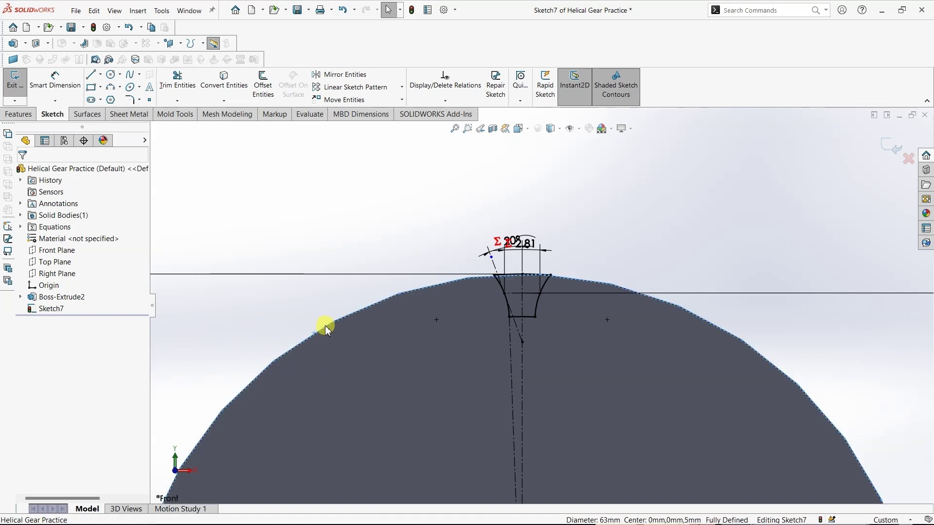
pyautogui.click(263, 86)
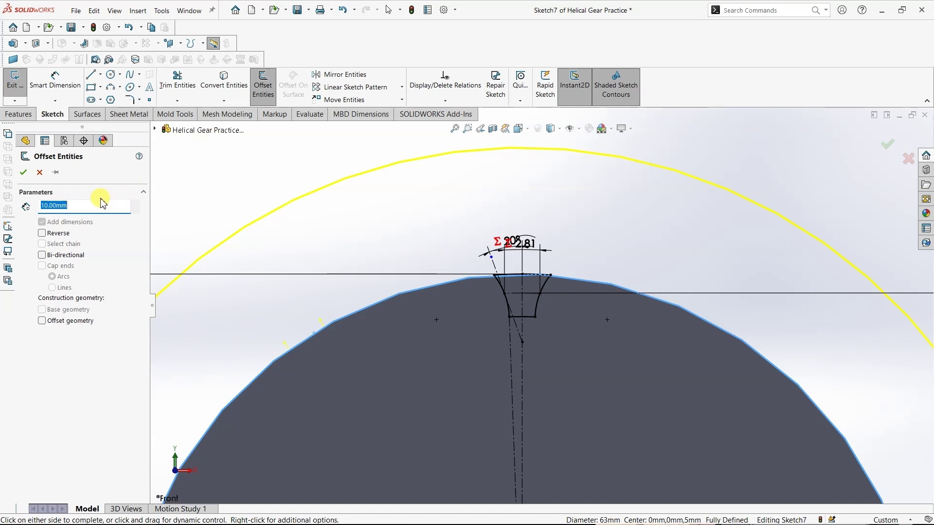
pyautogui.write('0')
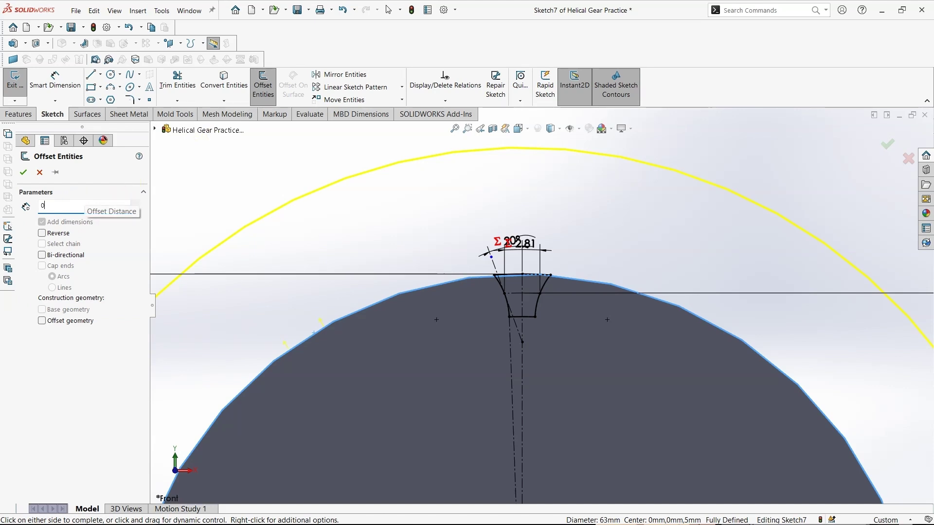
pyautogui.write('1')
pyautogui.press('Return')
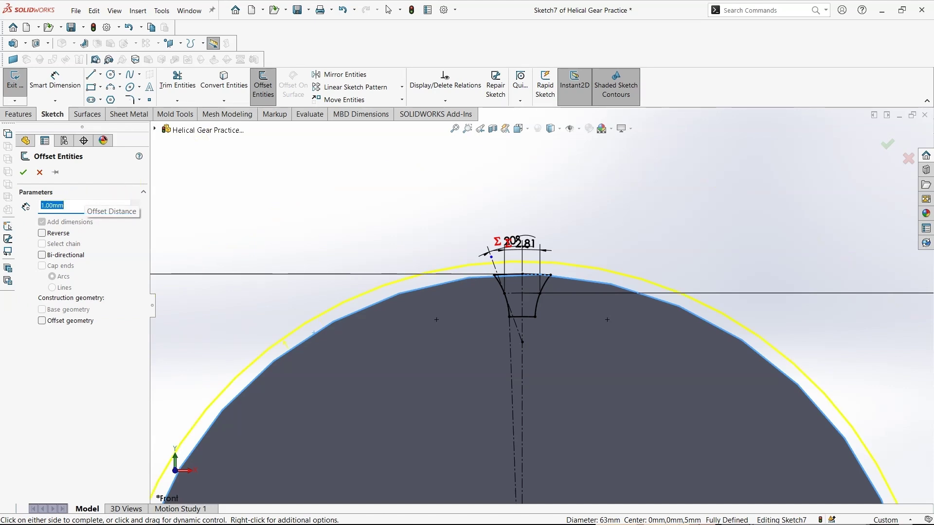
pyautogui.click(24, 175)
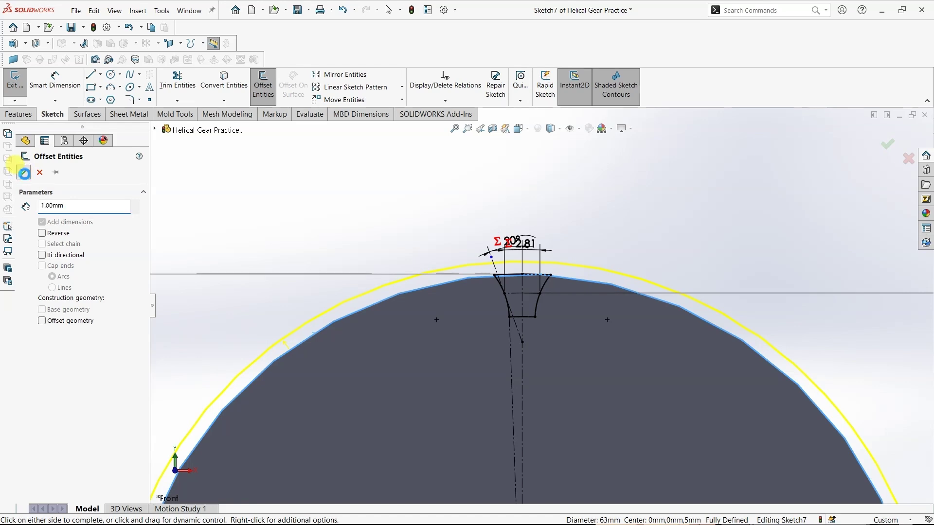
pyautogui.scroll(-3, 504, 286)
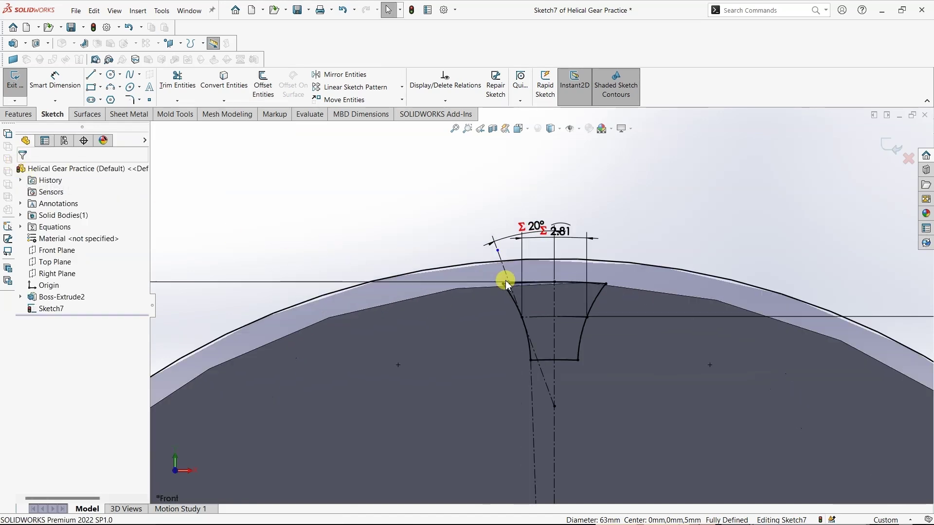
pyautogui.scroll(-2, 504, 286)
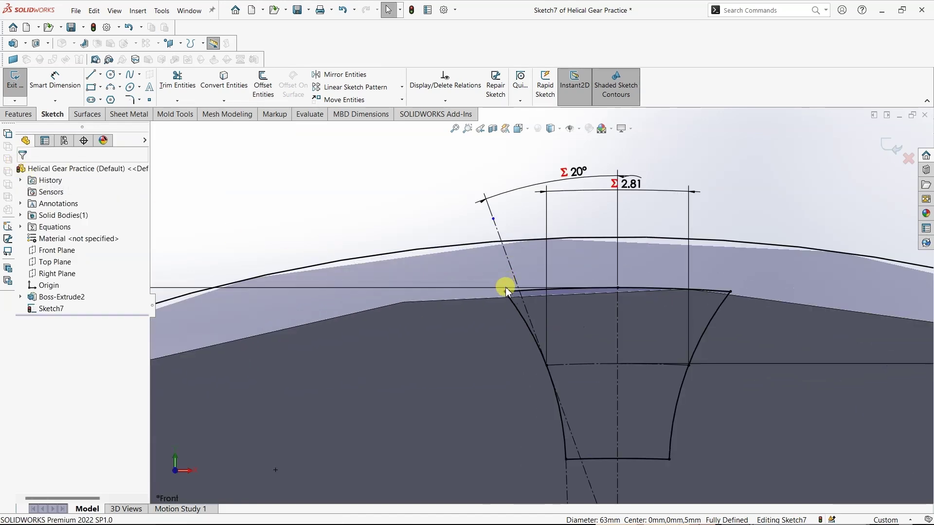
# Trim the flank arcs to the offset circle, allowing the conflicting relation to be deleted.
pyautogui.click(184, 102)
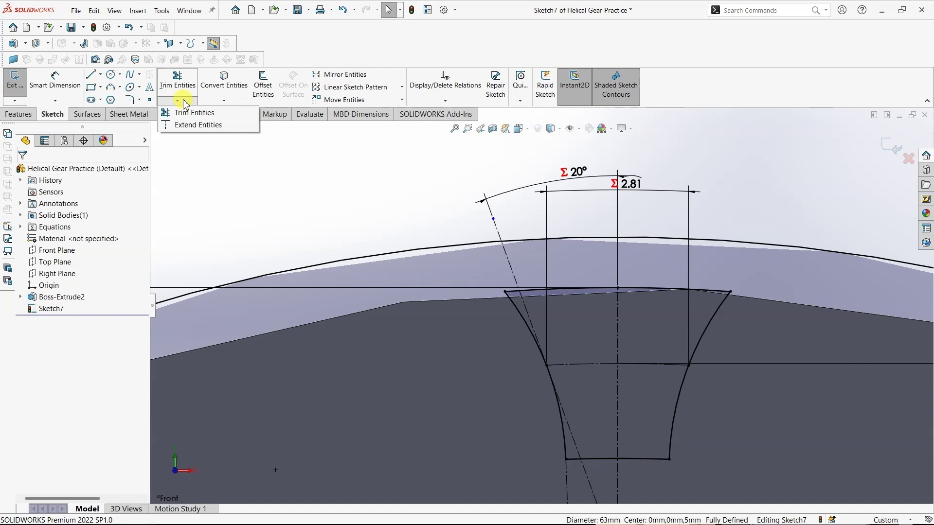
pyautogui.click(192, 113)
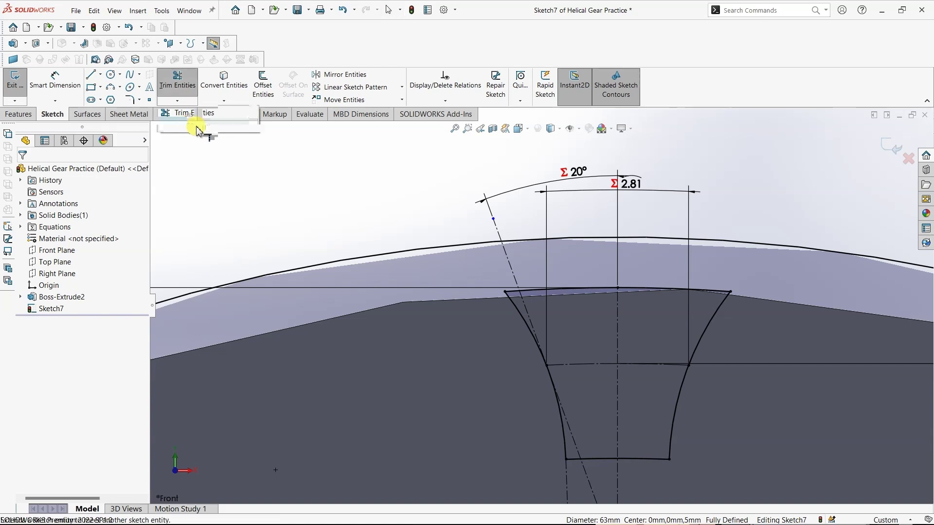
pyautogui.click(516, 309)
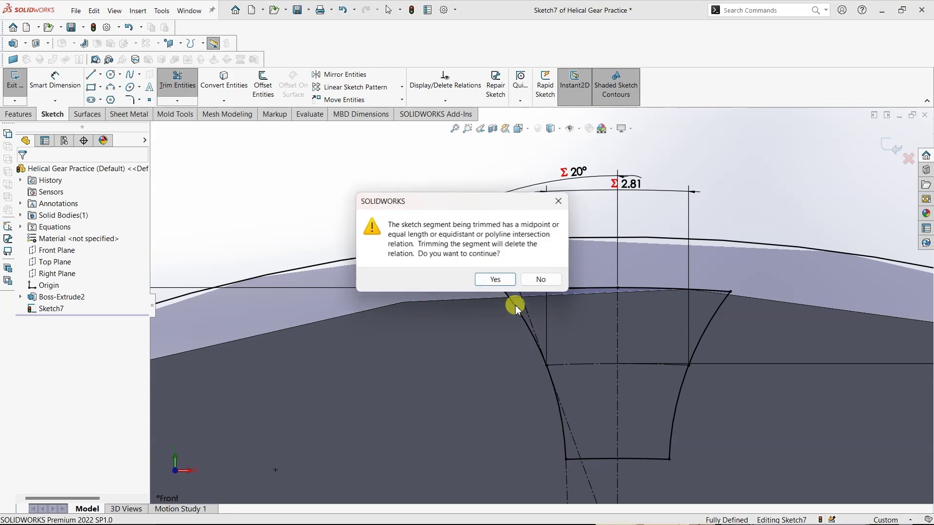
pyautogui.click(495, 280)
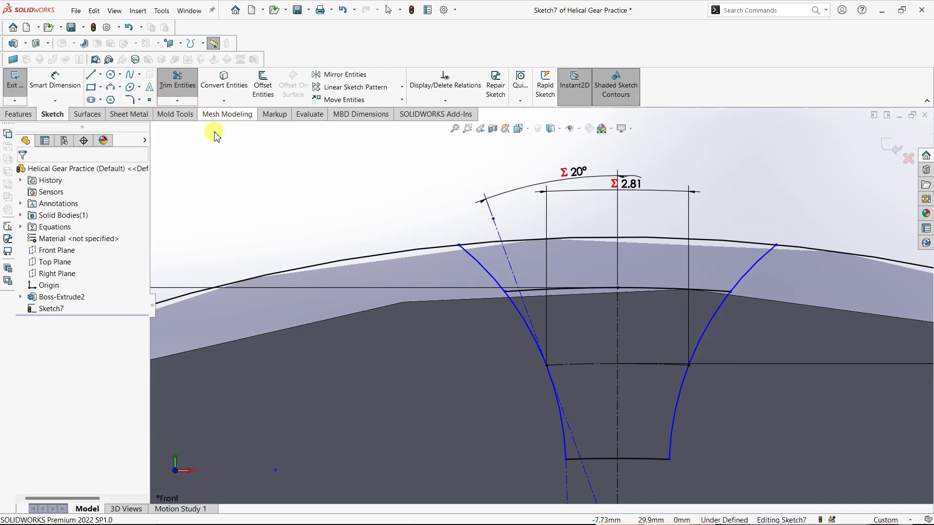
pyautogui.click(174, 93)
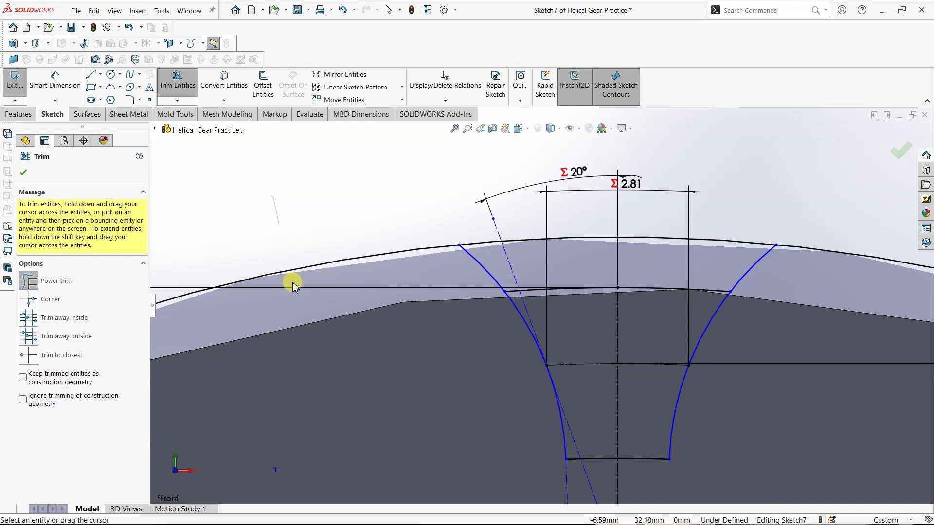
pyautogui.scroll(1, 293, 282)
pyautogui.scroll(1, 363, 366)
pyautogui.scroll(1, 364, 366)
pyautogui.scroll(1, 364, 366)
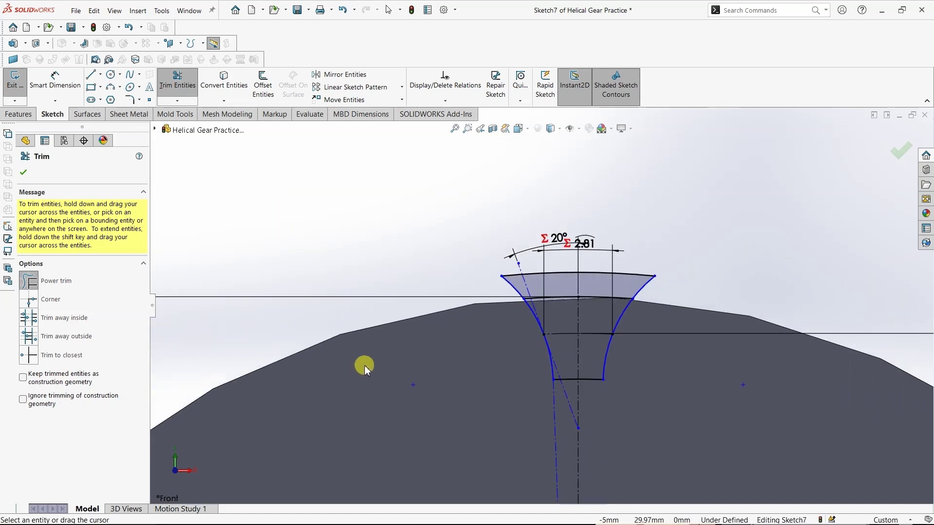
pyautogui.click(34, 173)
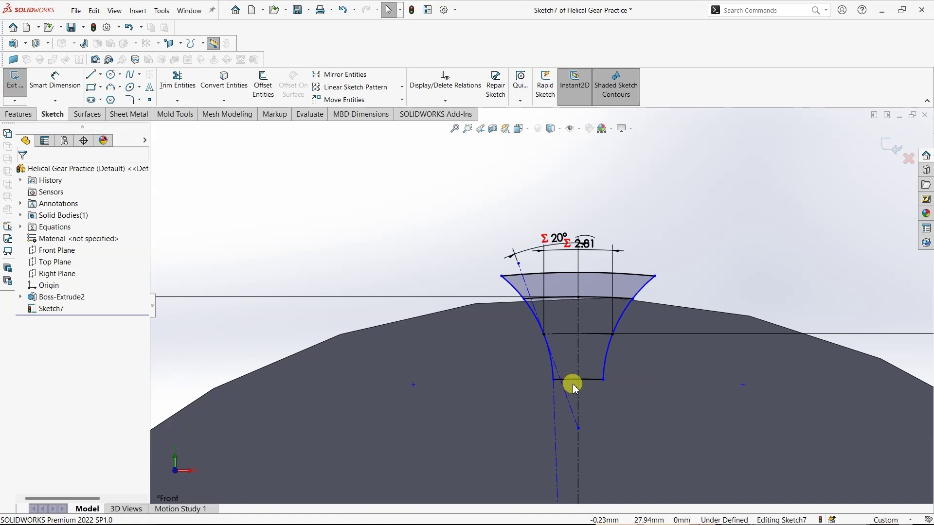
# Run Fully Define Sketch and accept its calculated dimensions.
pyautogui.click(449, 103)
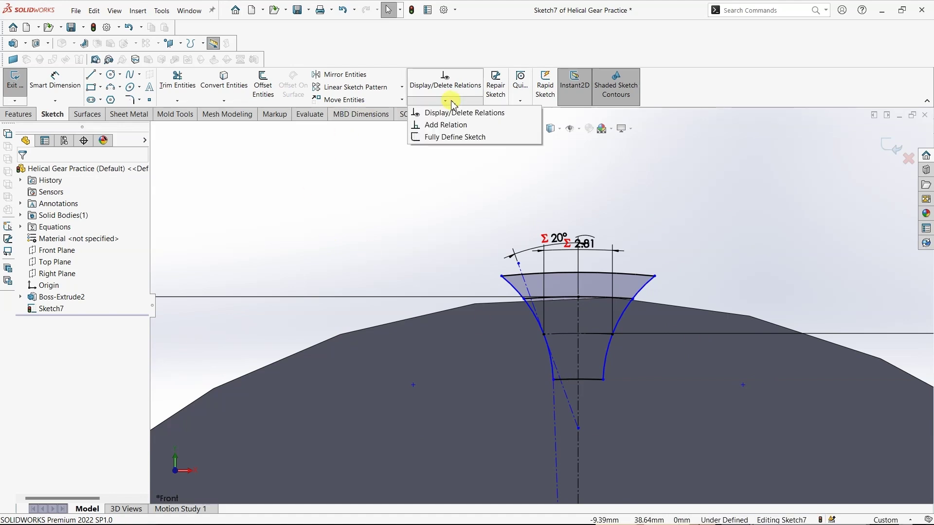
pyautogui.click(455, 137)
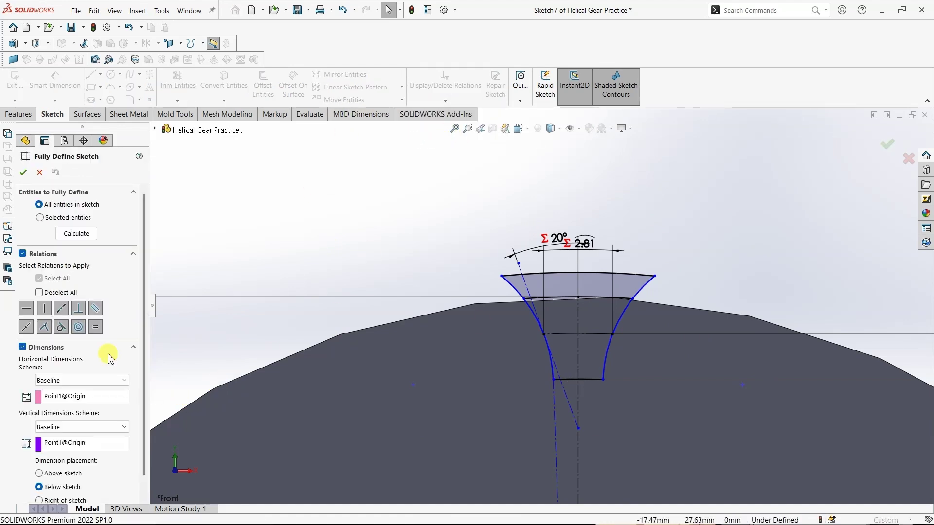
pyautogui.click(76, 233)
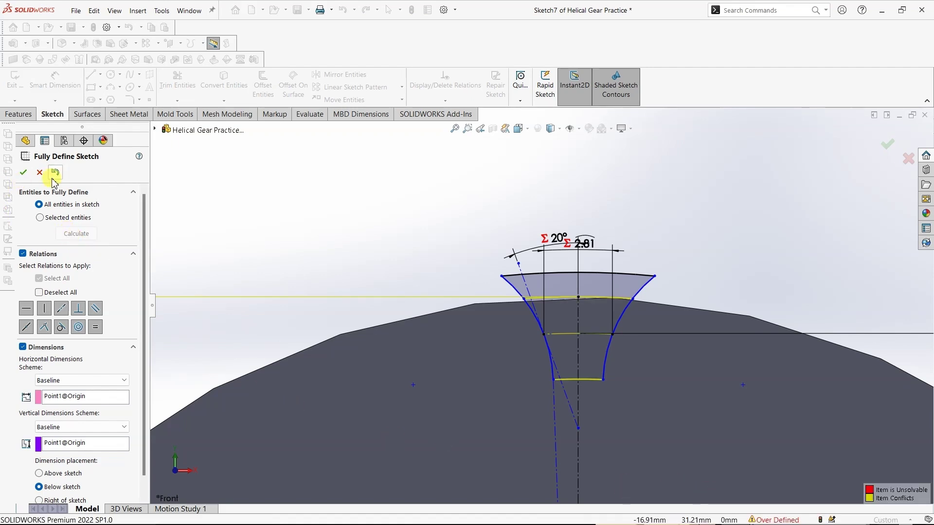
pyautogui.click(23, 173)
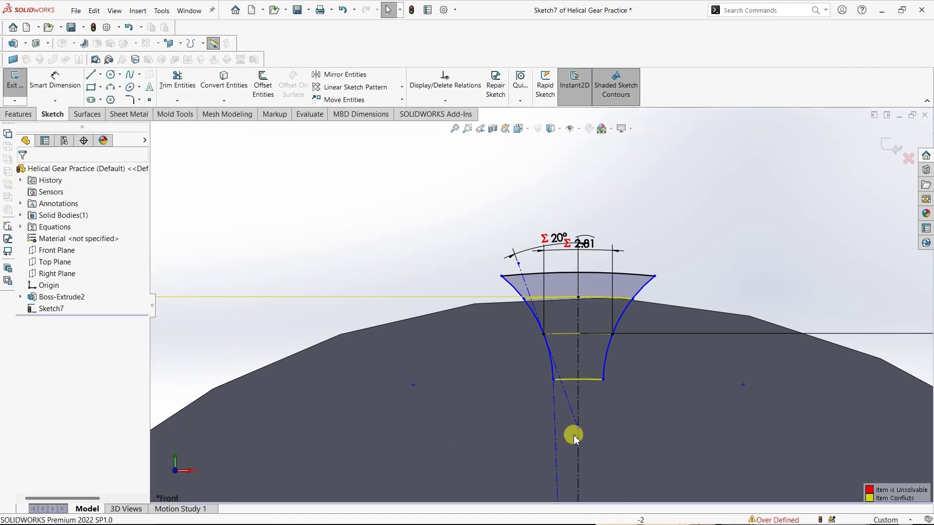
# Diagnose the over-defined sketch in SketchXpert and accept the solution deleting Diameter1.
pyautogui.click(773, 520)
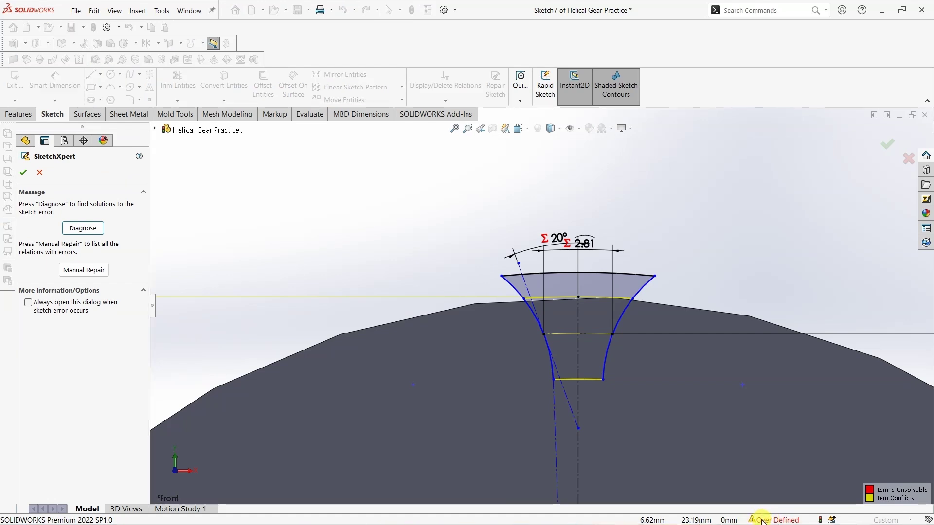
pyautogui.click(80, 229)
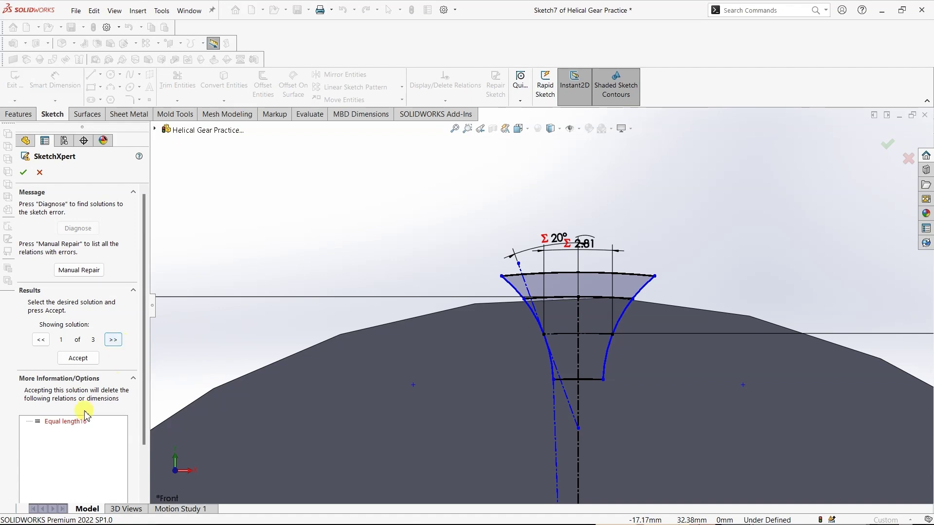
pyautogui.click(113, 340)
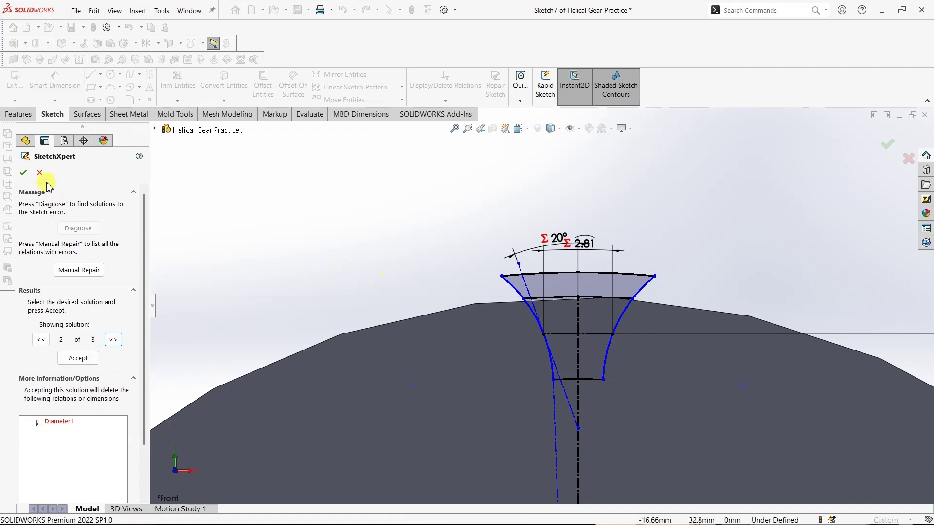
pyautogui.click(24, 174)
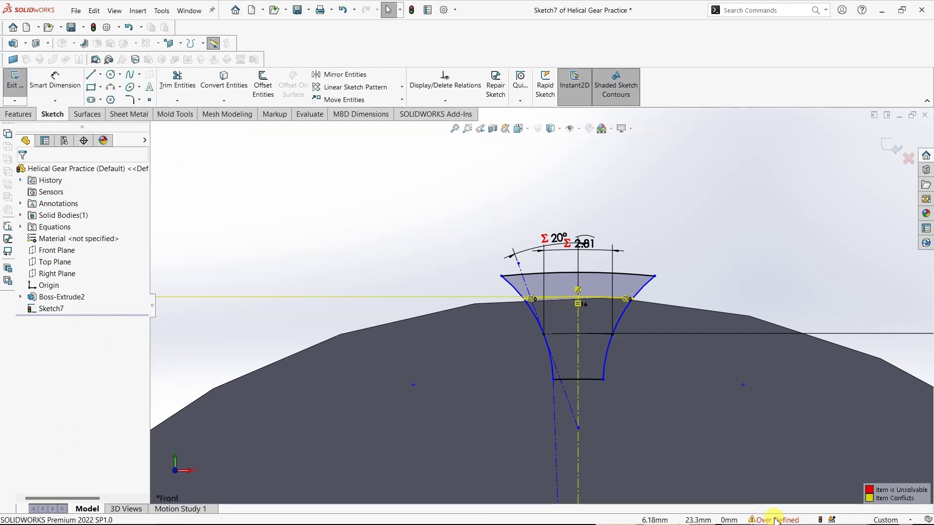
pyautogui.click(775, 520)
pyautogui.click(84, 227)
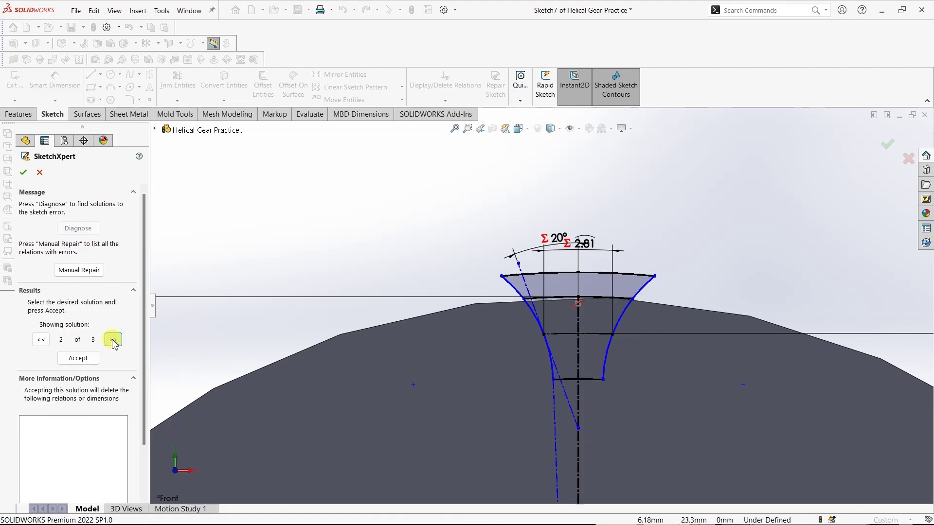
pyautogui.click(113, 340)
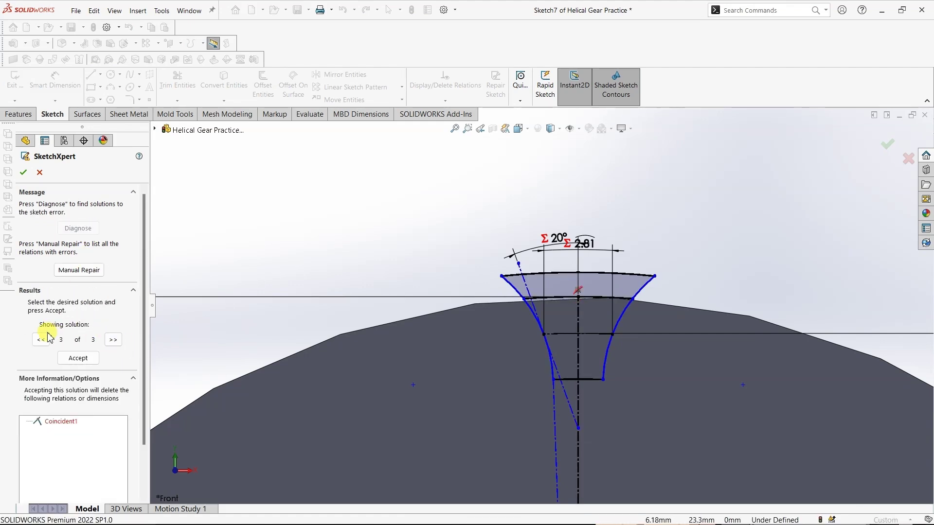
pyautogui.click(78, 358)
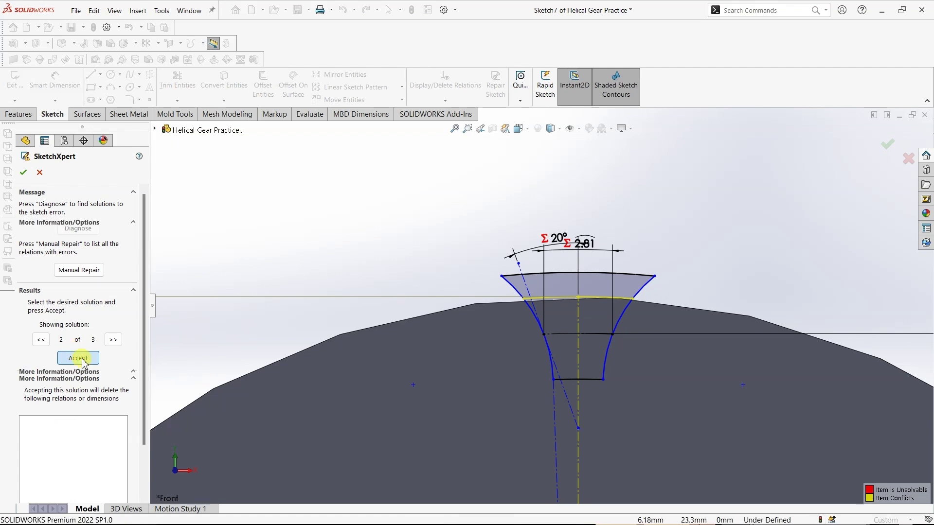
pyautogui.click(26, 174)
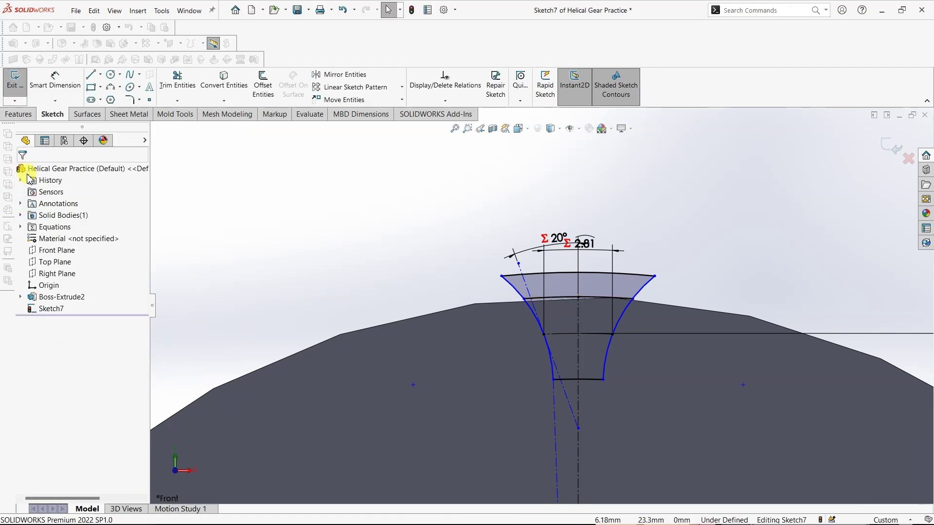
pyautogui.click(445, 101)
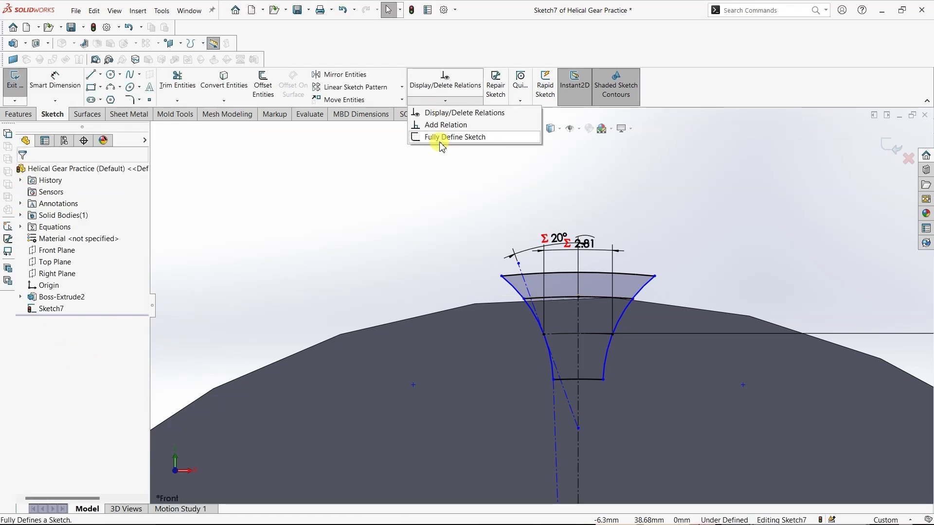
# Fully define the tooth sketch automatically, adding the 2XR5.73 flank radius dimension.
pyautogui.click(440, 141)
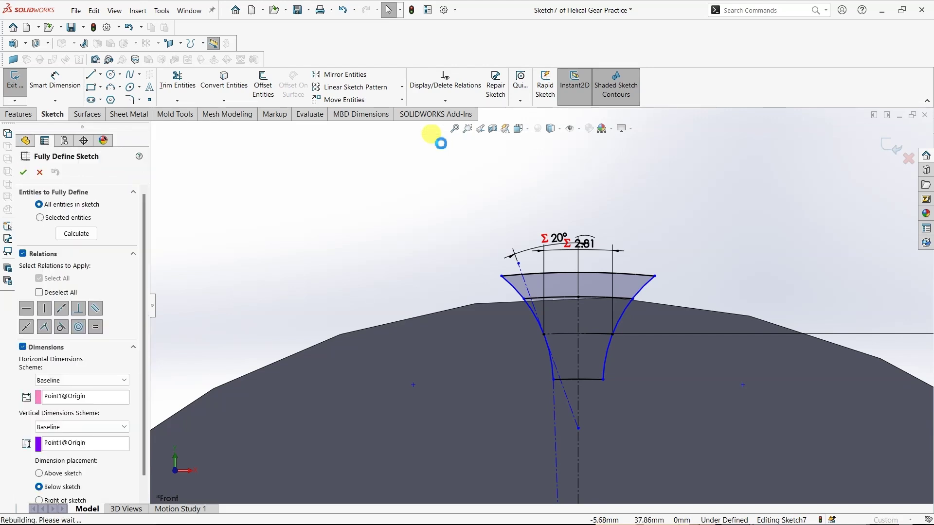
pyautogui.click(76, 234)
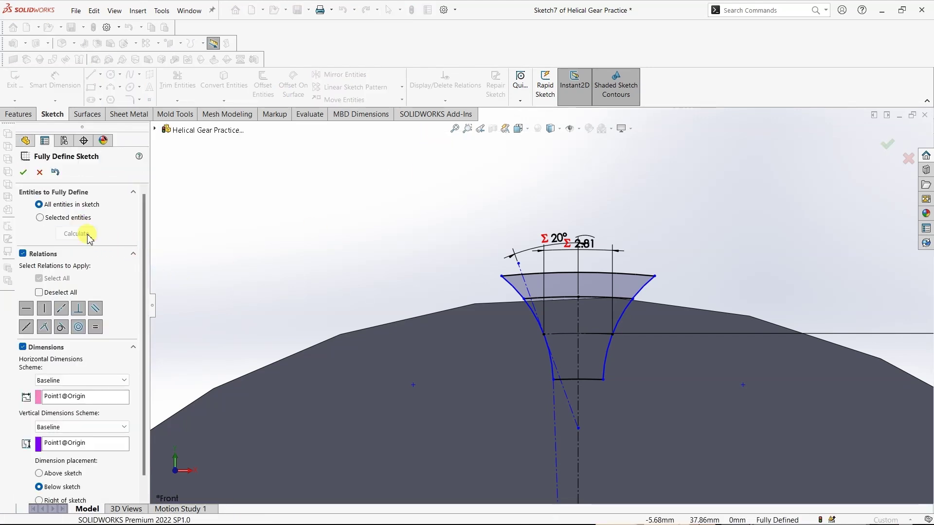
pyautogui.click(24, 173)
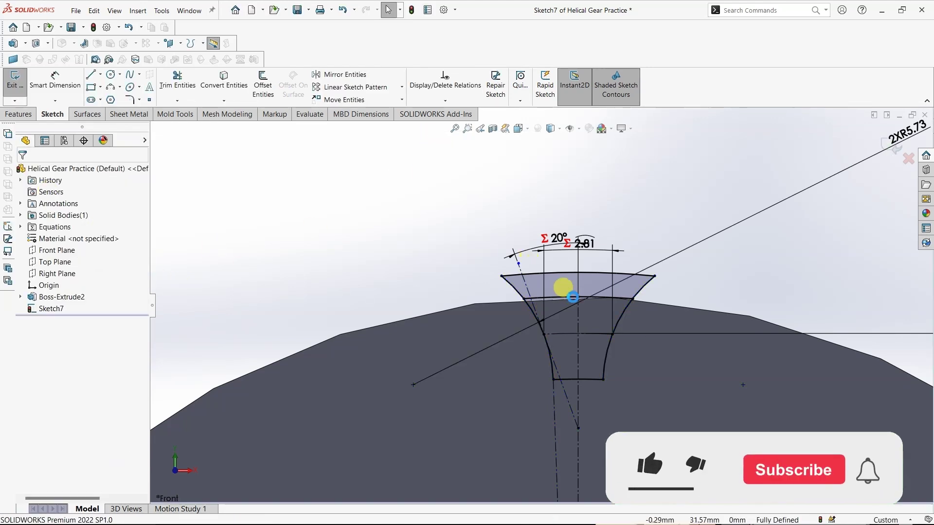
pyautogui.scroll(1, 569, 294)
pyautogui.scroll(-1, 579, 311)
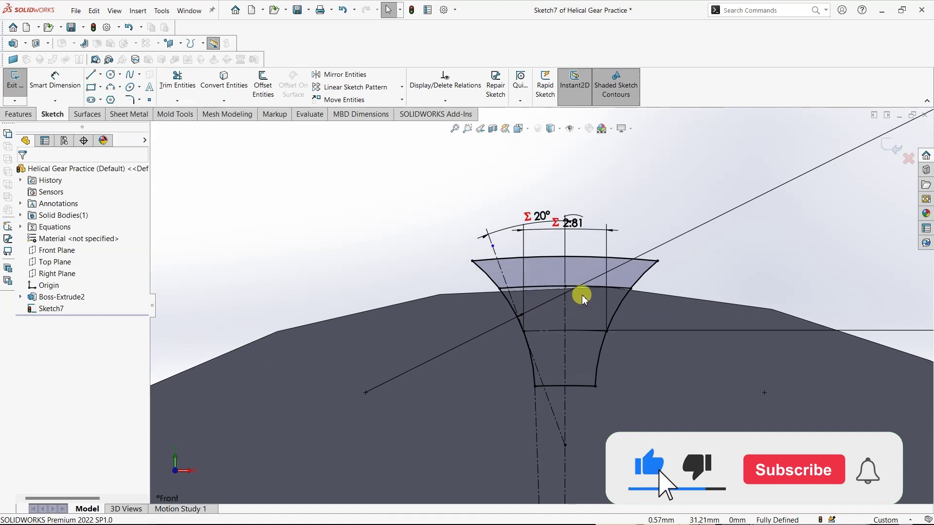
pyautogui.scroll(-4, 586, 294)
# Convert the arc across the tooth base into construction geometry.
pyautogui.click(668, 285)
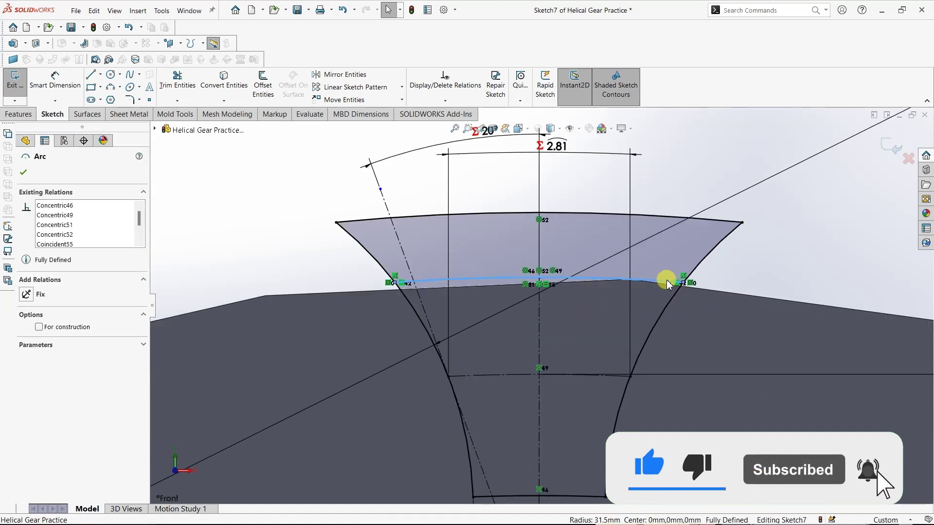
pyautogui.click(39, 327)
pyautogui.click(166, 214)
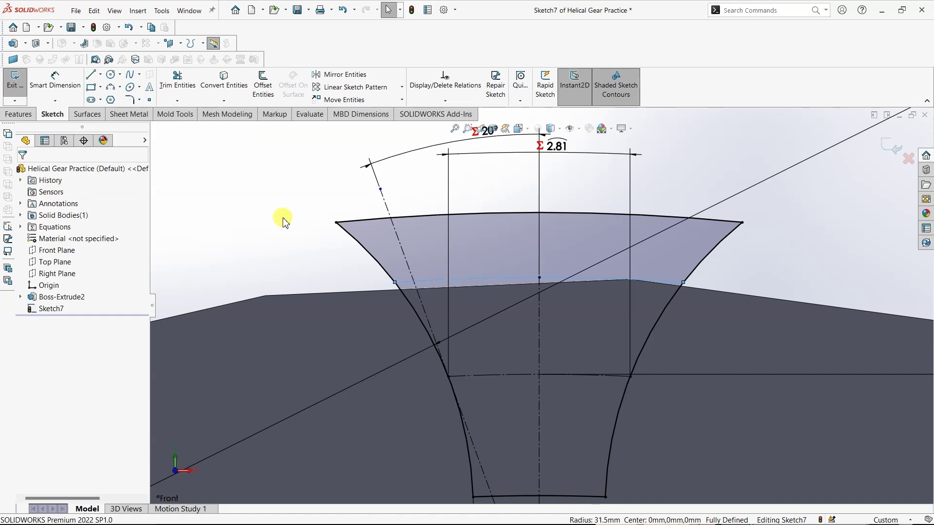
pyautogui.press('z')
pyautogui.press('z')
pyautogui.press('z')
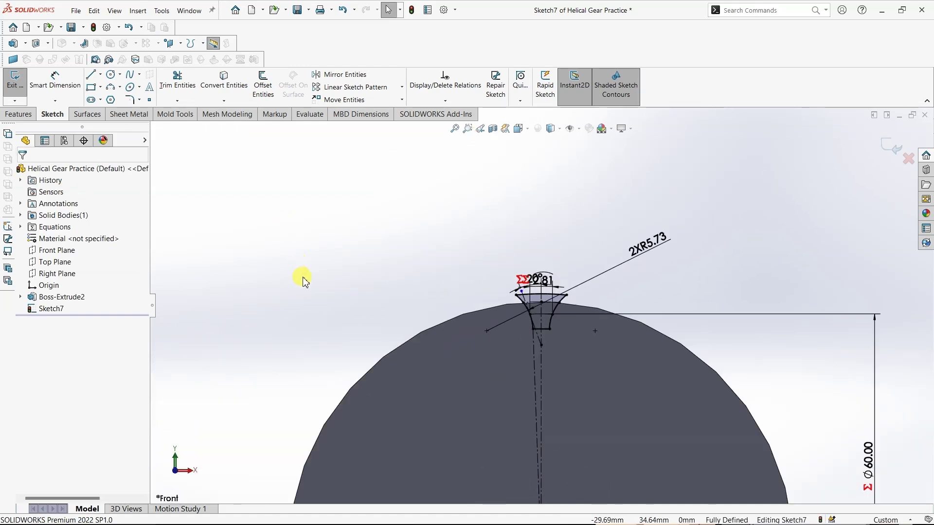
# Exit the tooth profile sketch, Sketch7, and clear its selection.
pyautogui.click(25, 85)
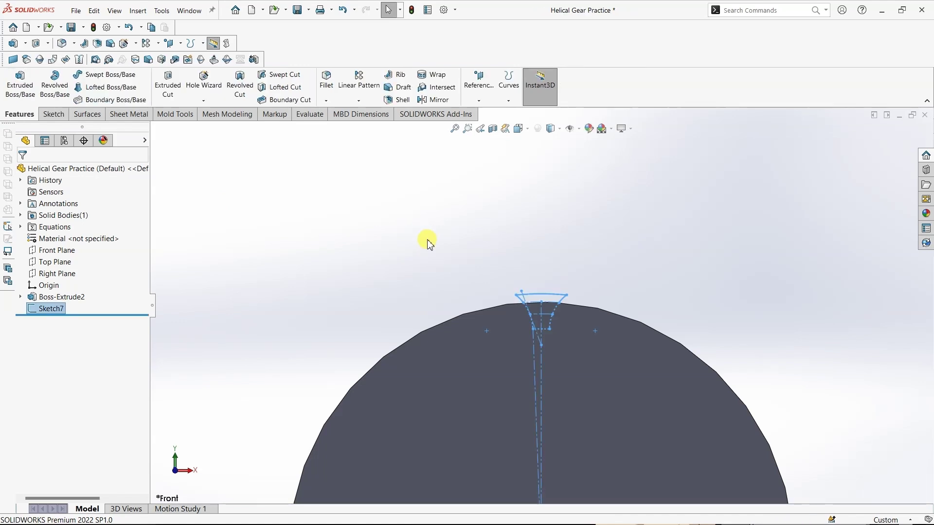
pyautogui.click(428, 240)
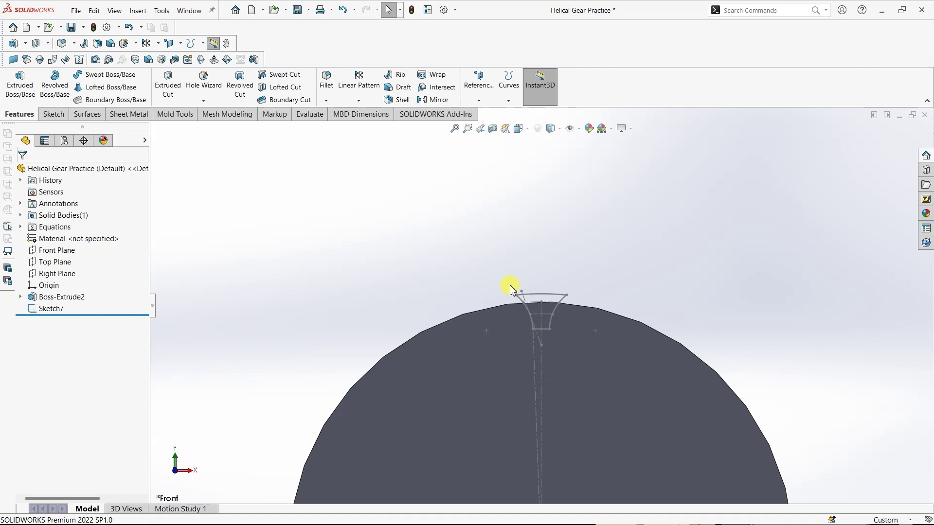
pyautogui.rightClick(63, 265)
# On the Top Plane, sketch a diagonal line from the gear's top edge to its bottom edge.
pyautogui.click(69, 245)
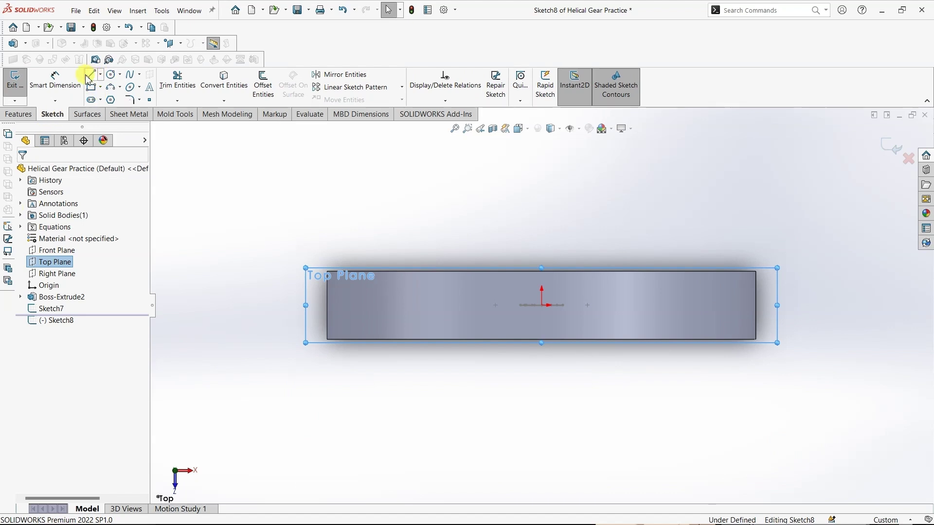
pyautogui.click(93, 75)
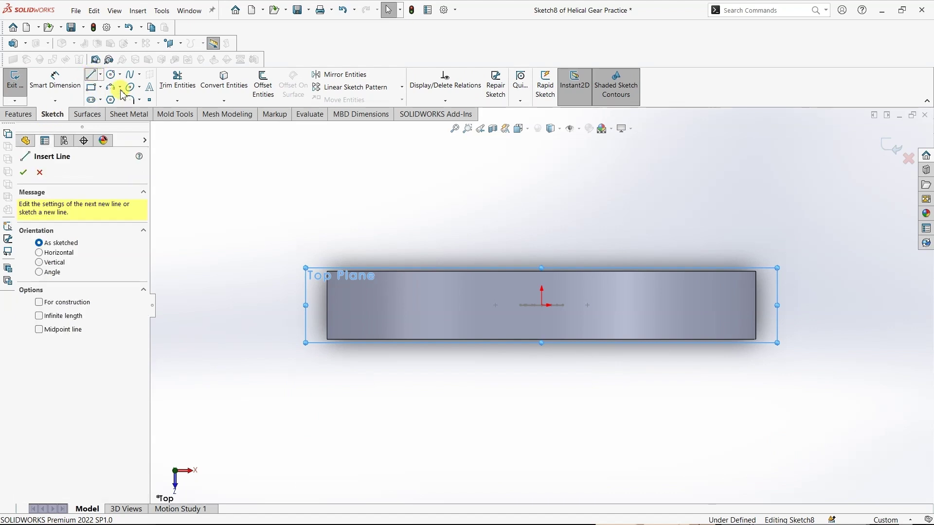
pyautogui.click(573, 271)
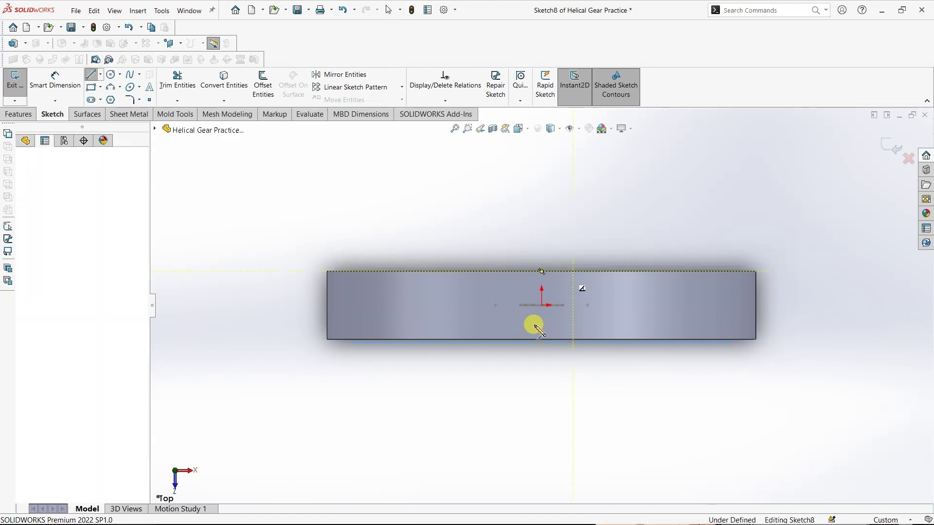
pyautogui.click(514, 339)
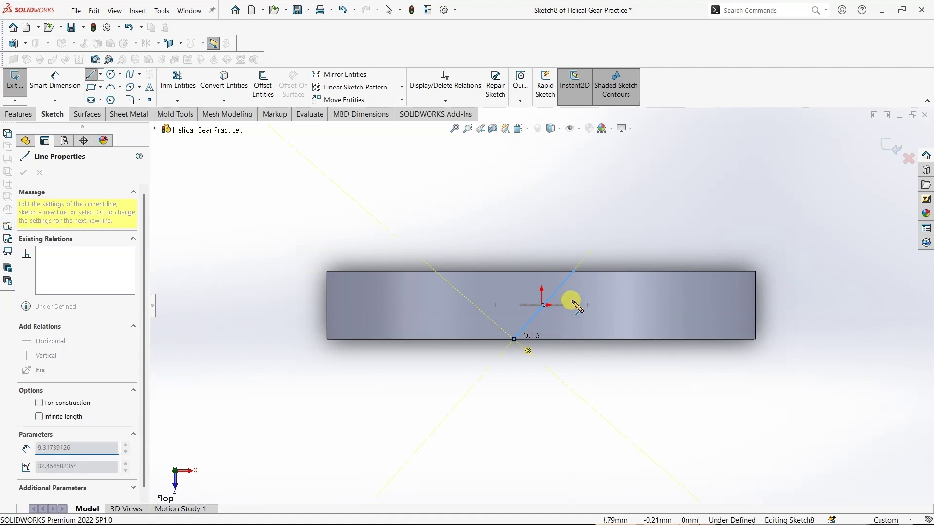
pyautogui.press('Escape')
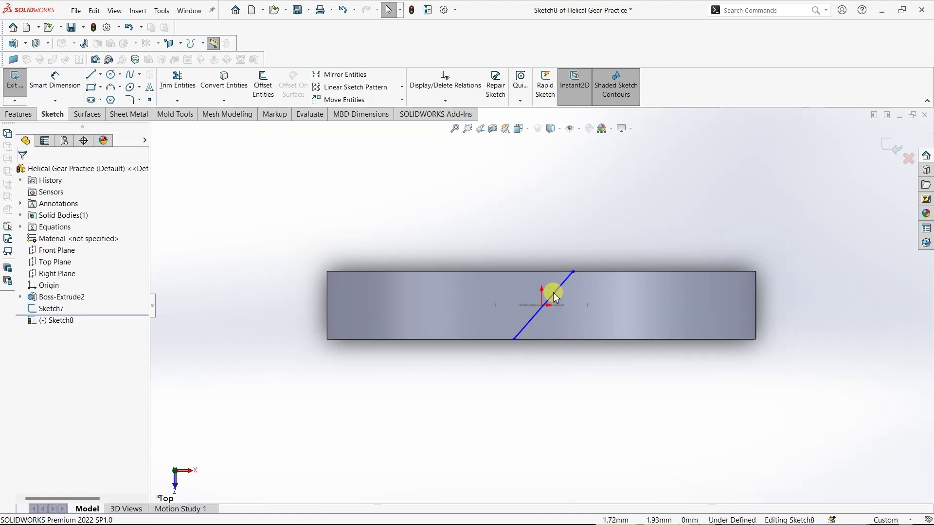
# Make the diagonal line's midpoint coincident with the origin.
pyautogui.click(556, 298)
pyautogui.rightClick(555, 296)
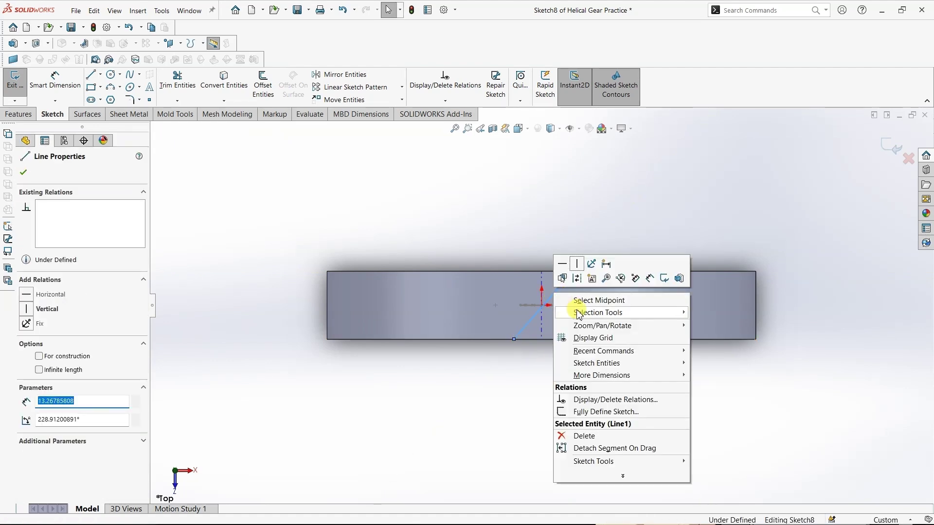
pyautogui.click(582, 301)
pyautogui.scroll(2, 540, 301)
pyautogui.scroll(-1, 545, 299)
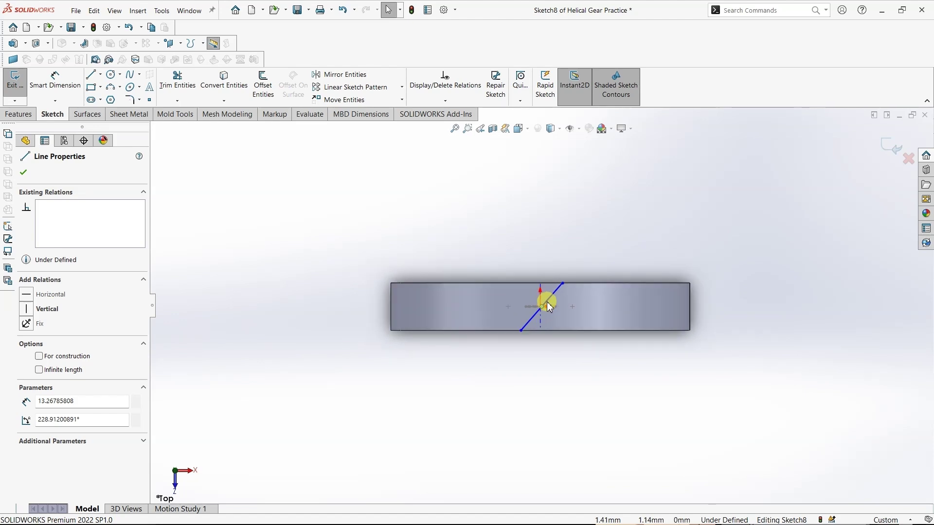
pyautogui.scroll(-4, 540, 307)
pyautogui.scroll(-3, 532, 314)
pyautogui.scroll(-2, 547, 290)
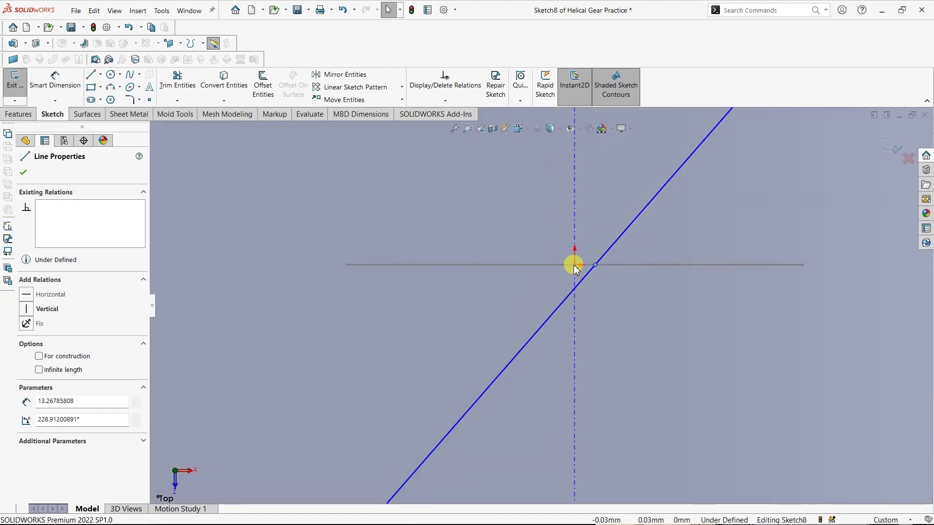
pyautogui.keyDown('ctrl'); pyautogui.click(575, 266); pyautogui.keyUp('ctrl')
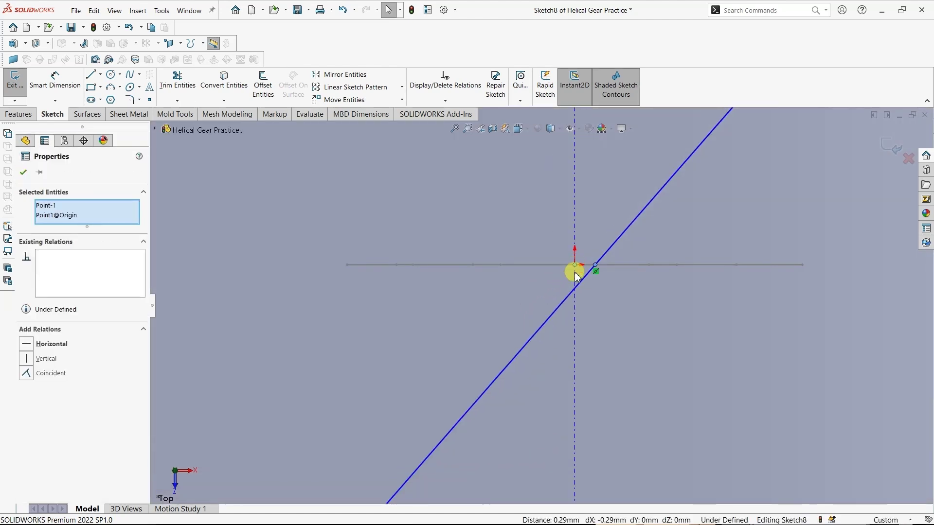
pyautogui.click(53, 373)
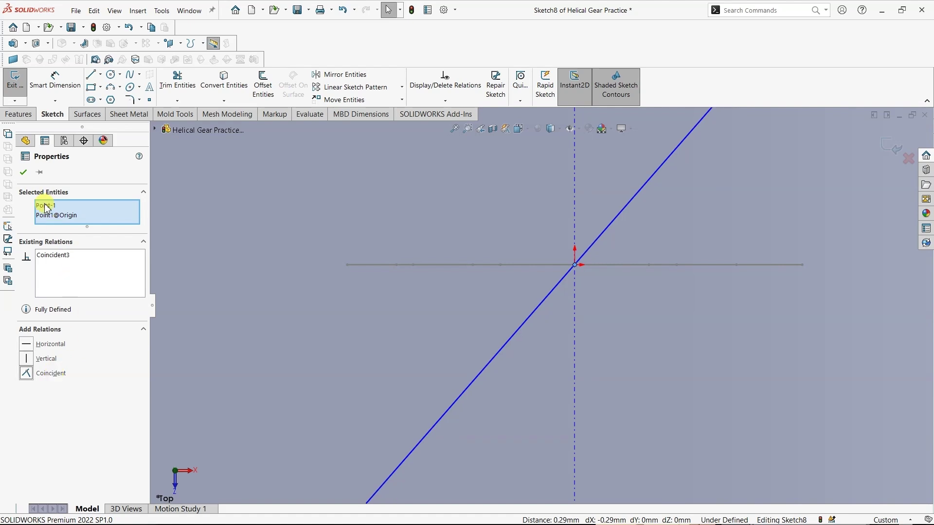
pyautogui.click(23, 173)
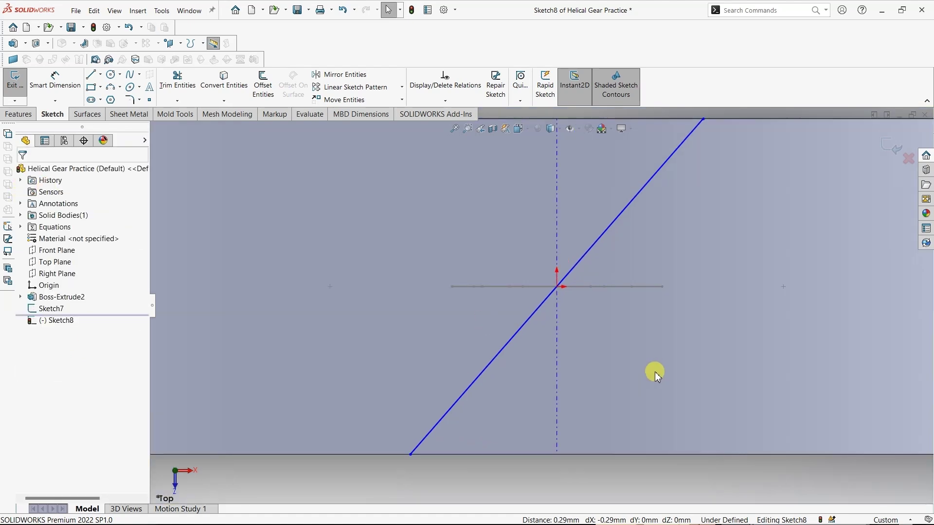
pyautogui.scroll(5, 653, 371)
# Dimension the line at 30° from vertical and exit Sketch8.
pyautogui.click(54, 81)
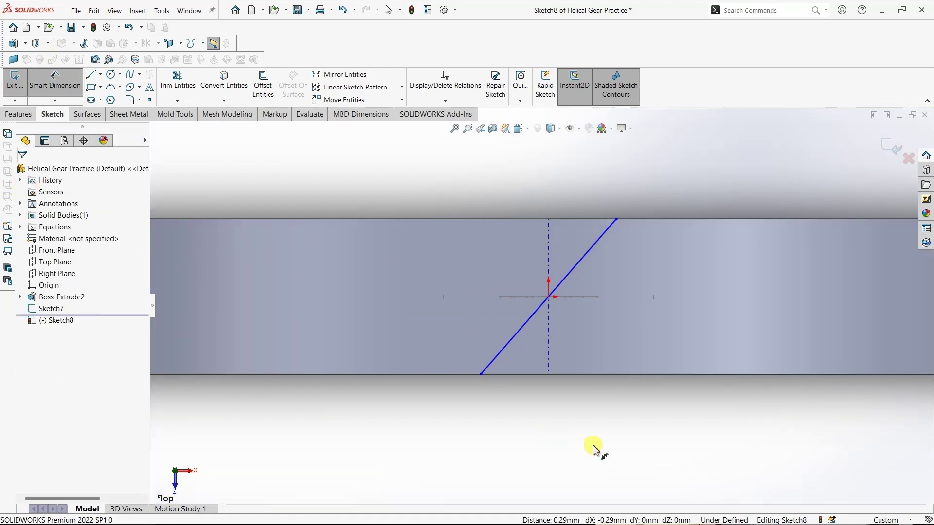
pyautogui.click(497, 361)
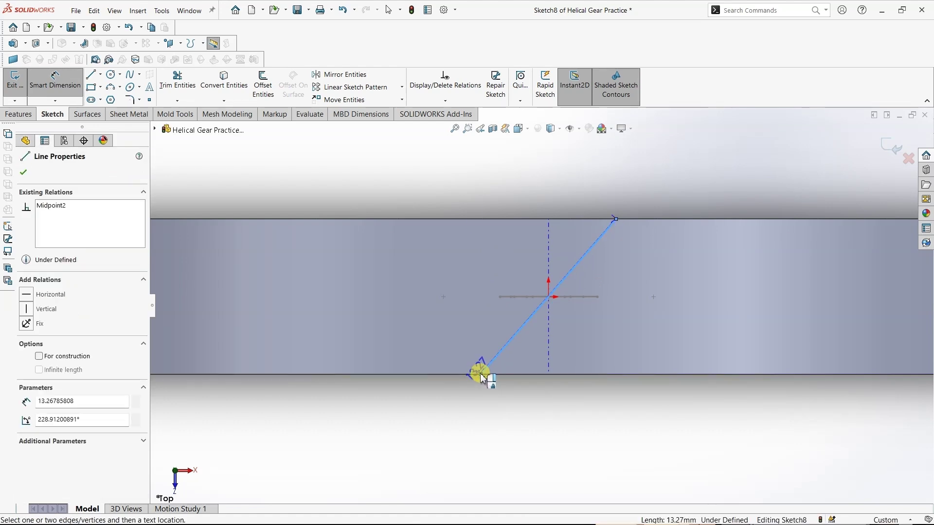
pyautogui.click(482, 375)
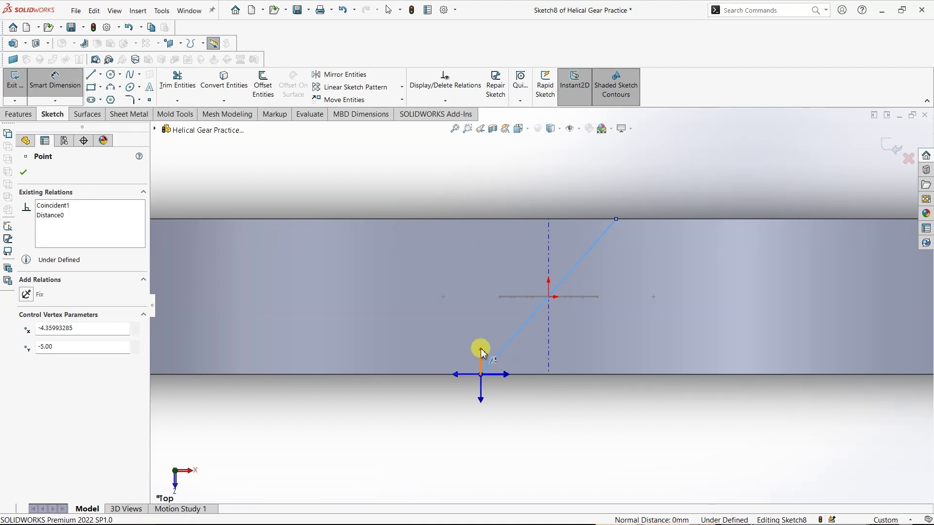
pyautogui.click(481, 351)
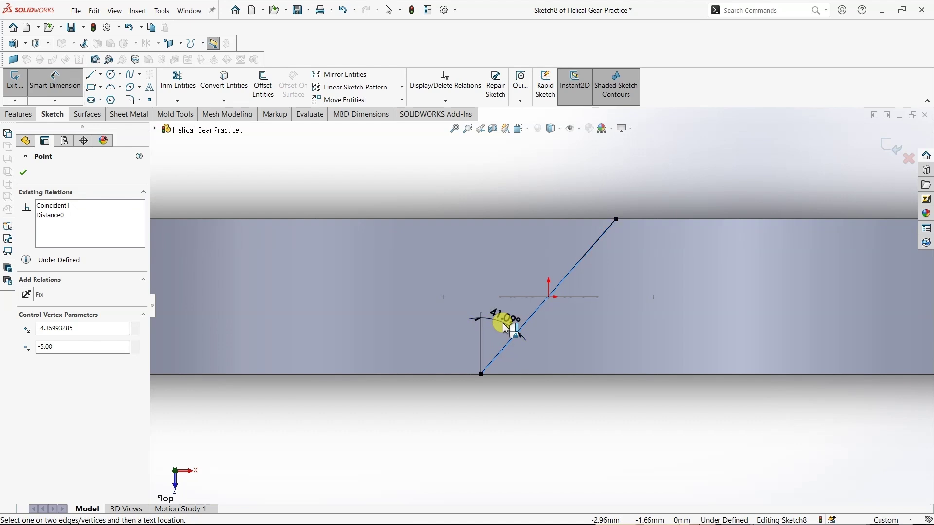
pyautogui.click(501, 321)
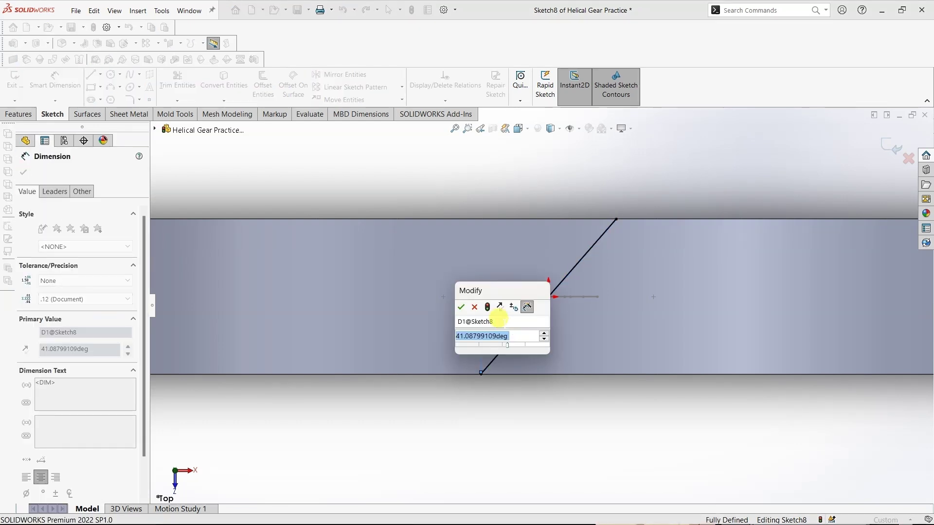
pyautogui.write('30')
pyautogui.press('Return')
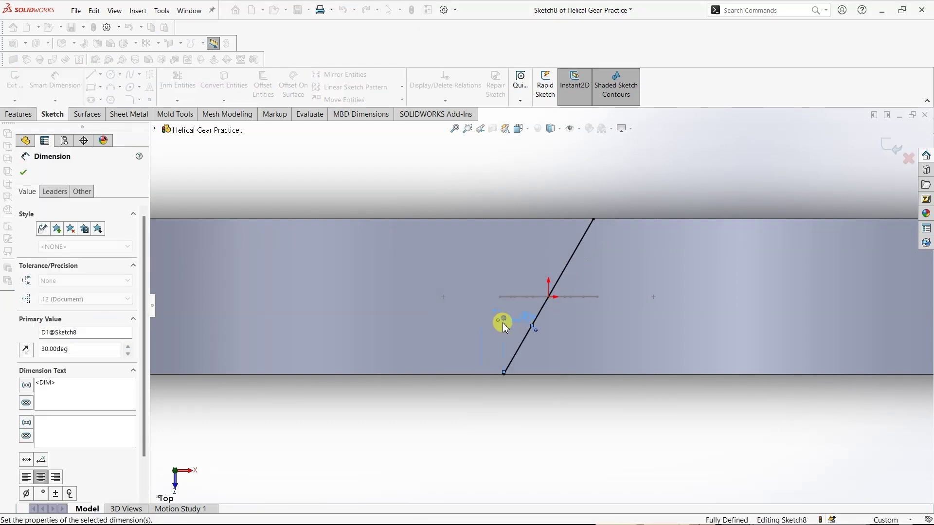
pyautogui.click(29, 168)
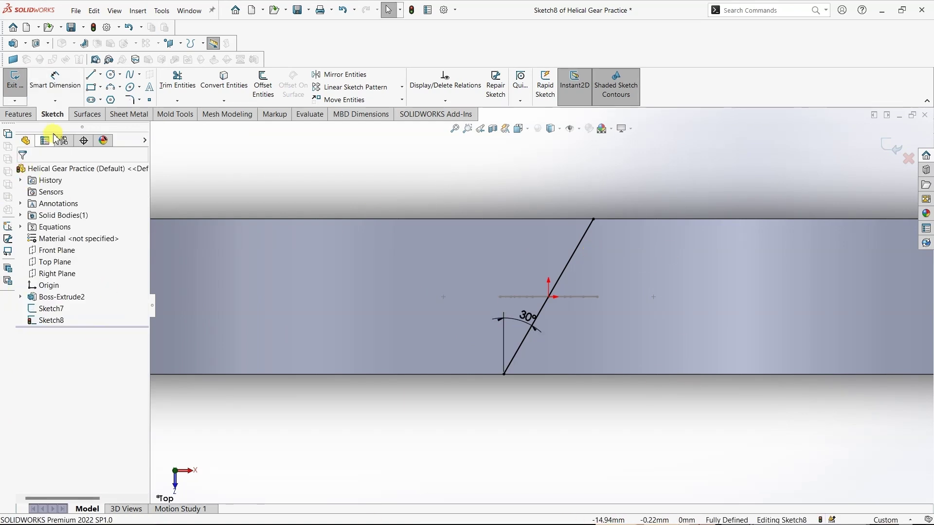
pyautogui.click(17, 77)
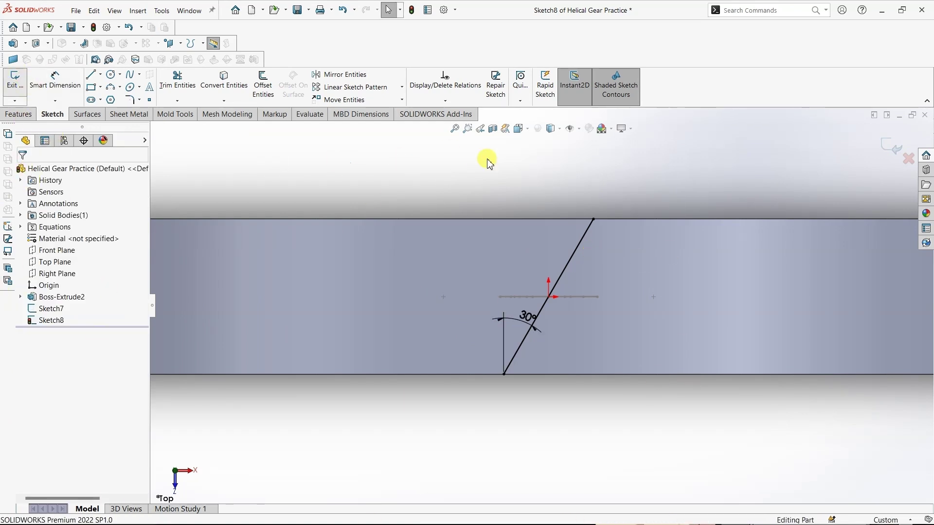
# In isometric view, project Sketch8 onto the gear's outer cylindrical face as a Projected Curve.
pyautogui.click(528, 136)
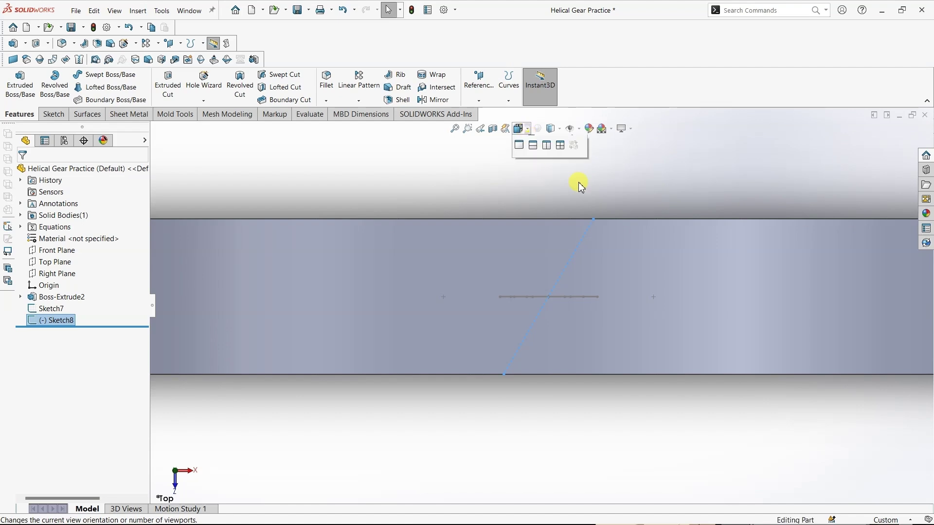
pyautogui.click(567, 162)
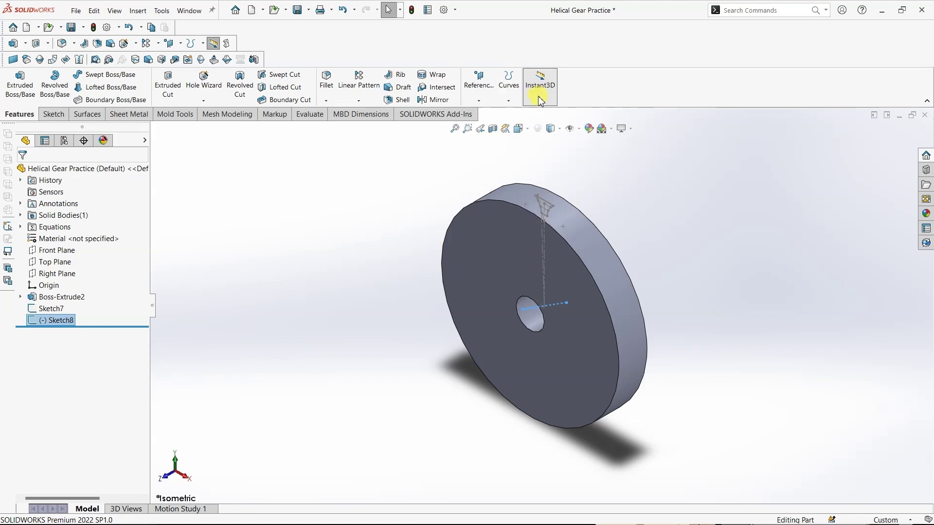
pyautogui.click(509, 101)
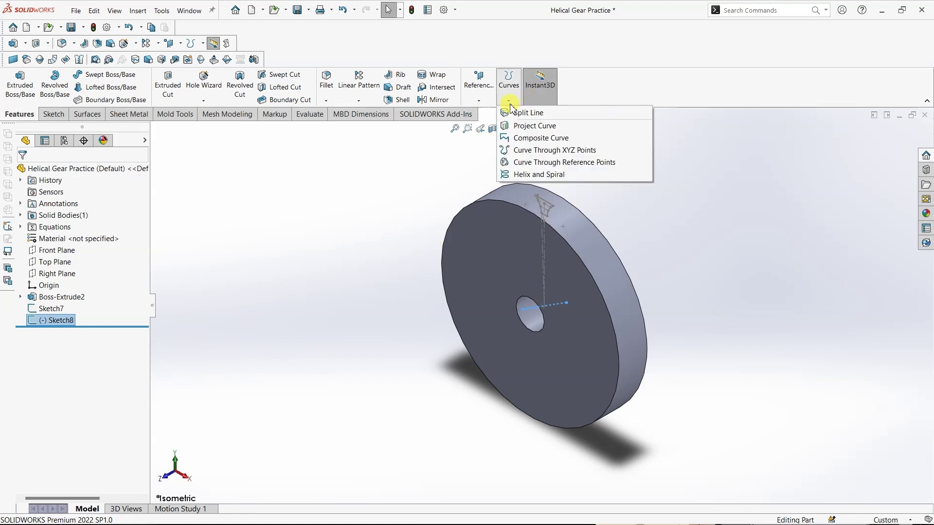
pyautogui.click(531, 128)
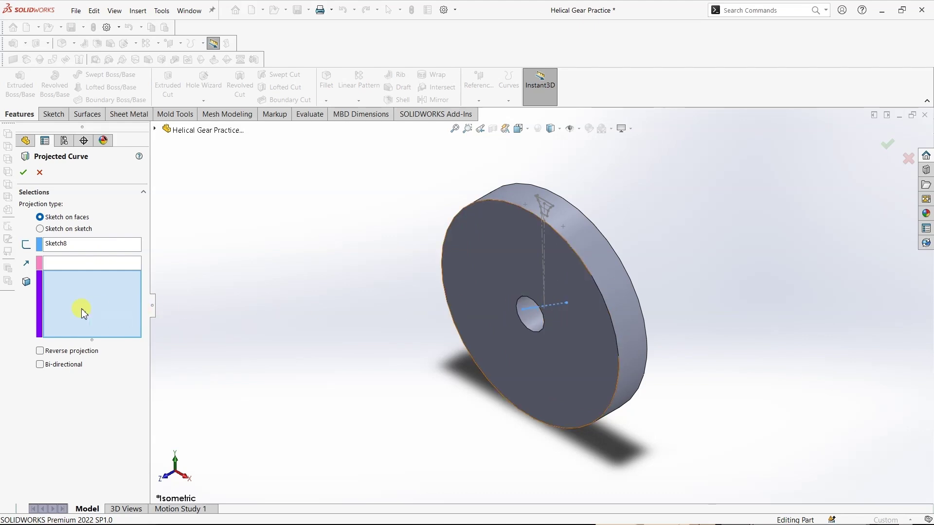
pyautogui.click(602, 274)
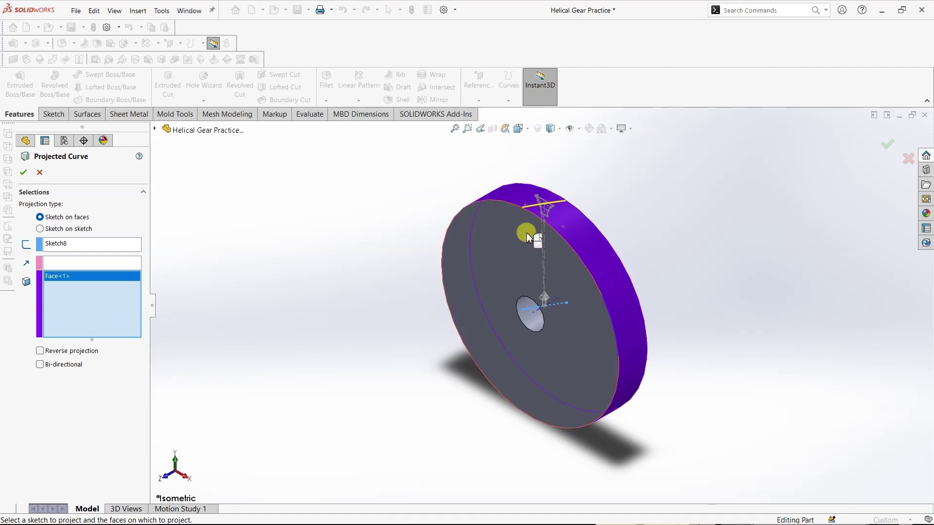
pyautogui.click(24, 173)
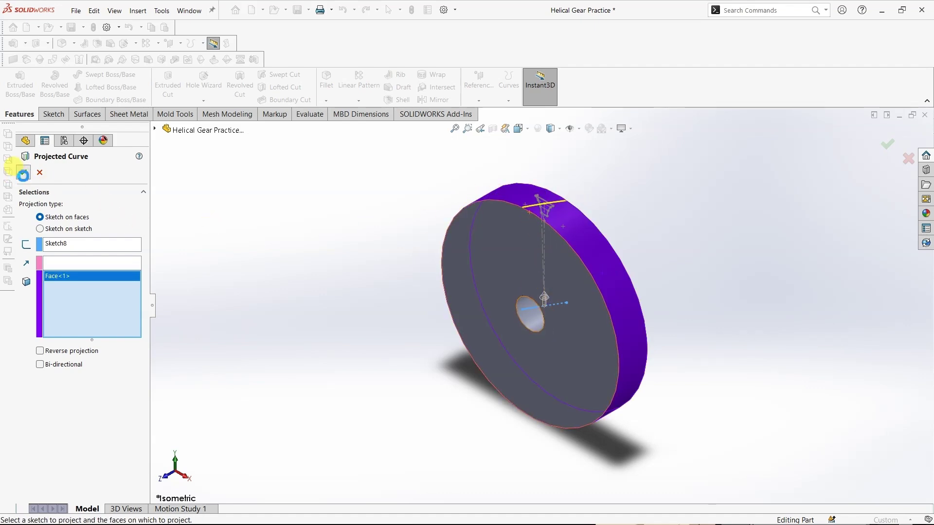
# Orbit to the gear's front, then select Sketch7 together with the front face.
pyautogui.click(279, 284)
pyautogui.press('f')
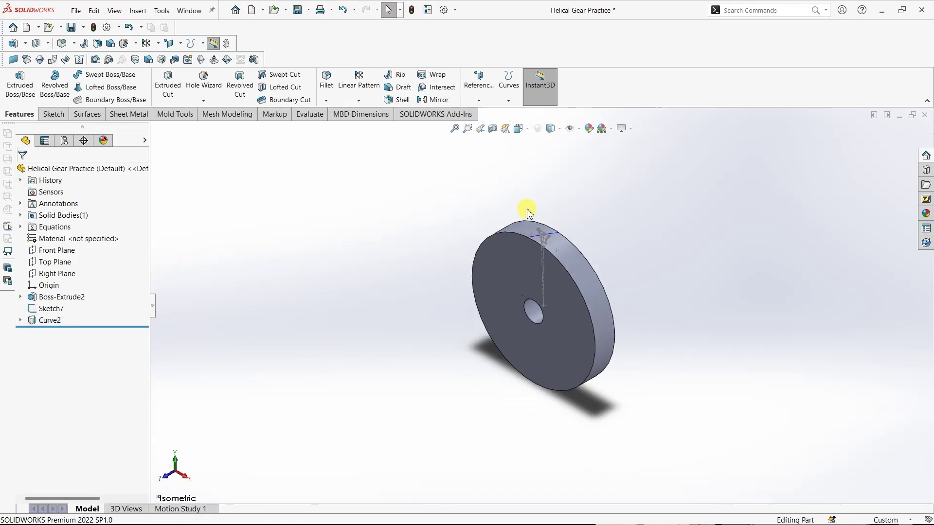
pyautogui.scroll(-1, 540, 238)
pyautogui.scroll(-3, 546, 250)
pyautogui.scroll(-3, 553, 267)
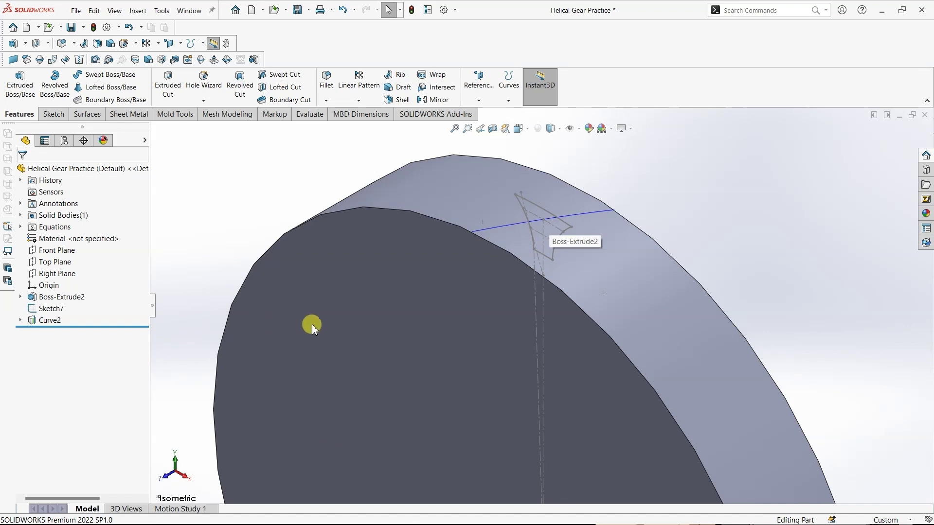
pyautogui.scroll(2, 509, 252)
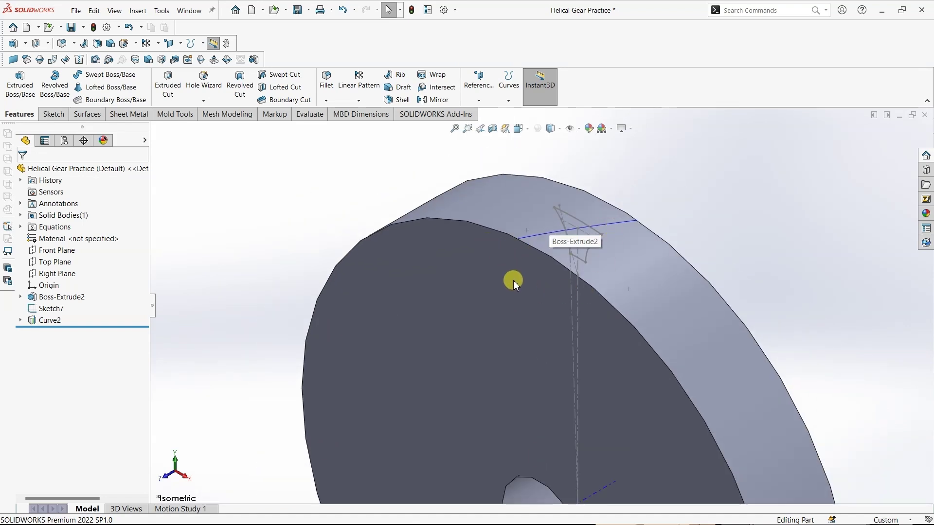
pyautogui.moveTo(678, 250)
pyautogui.mouseDown(button='middle')
pyautogui.moveTo(586, 353)
pyautogui.moveTo(652, 307)
pyautogui.moveTo(695, 323)
pyautogui.moveTo(680, 319)
pyautogui.mouseUp(button='middle')
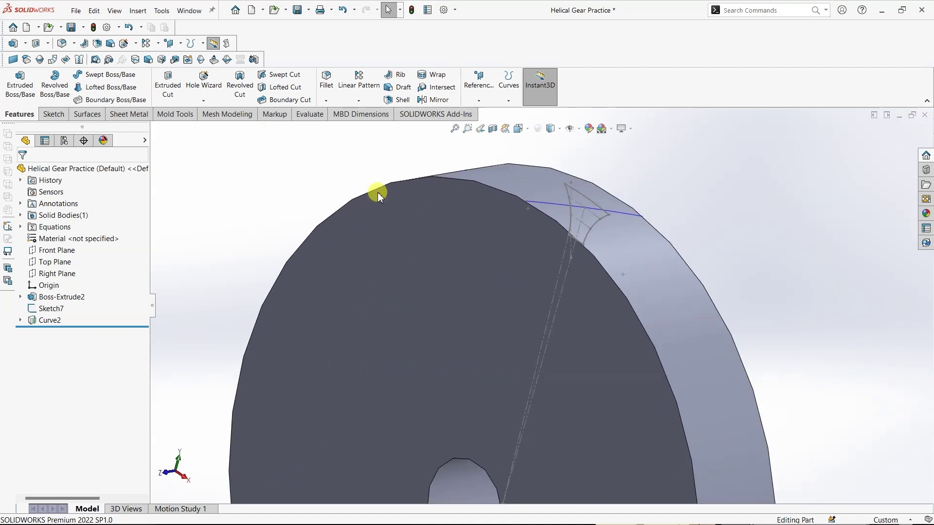
pyautogui.click(41, 311)
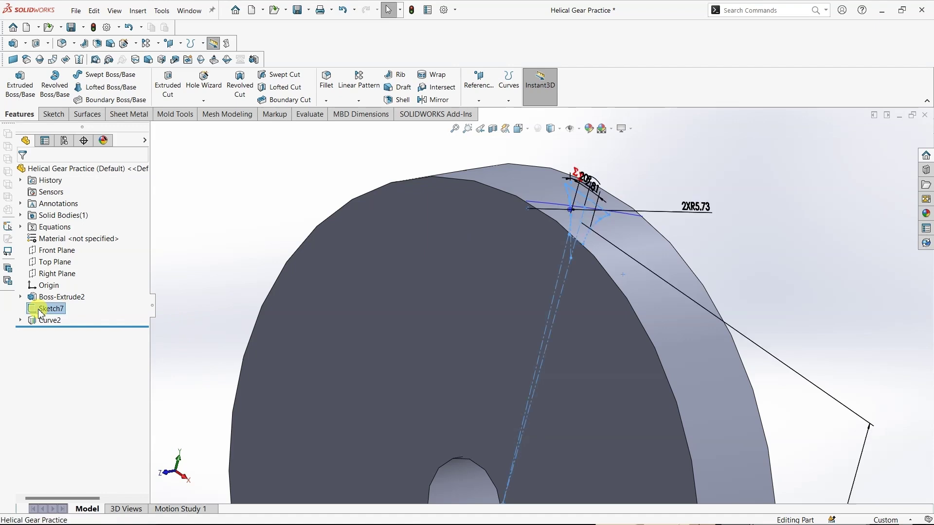
pyautogui.keyDown('ctrl'); pyautogui.click(474, 256); pyautogui.keyUp('ctrl')
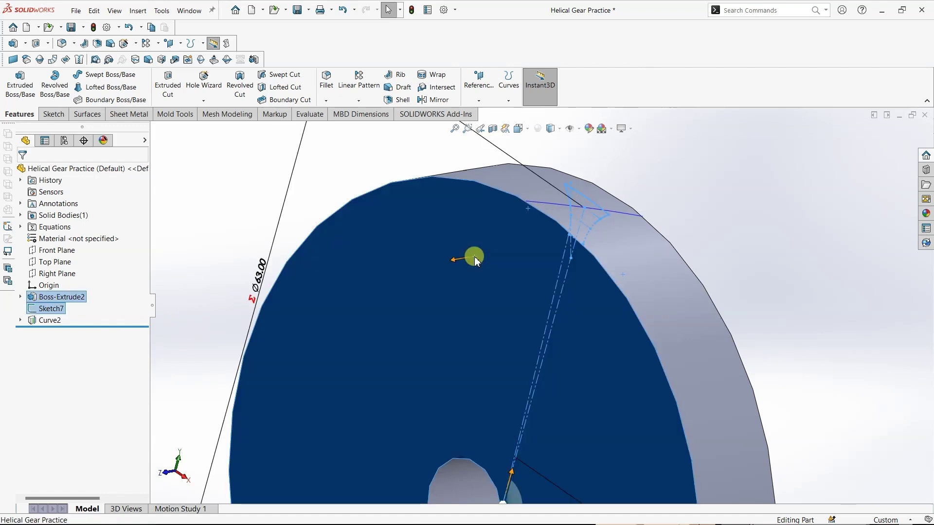
# Derive a copy of Sketch7 on the face and pierce its top point onto Curve2.
pyautogui.click(137, 11)
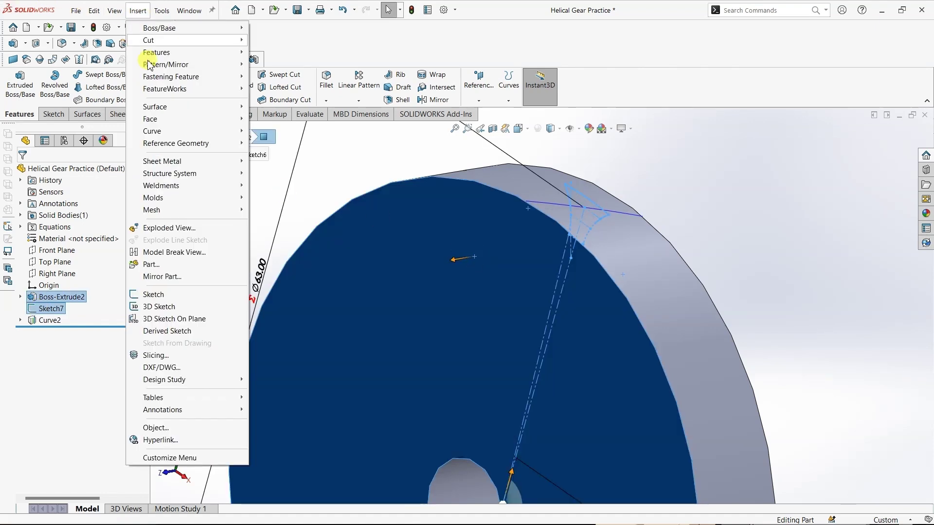
pyautogui.click(170, 333)
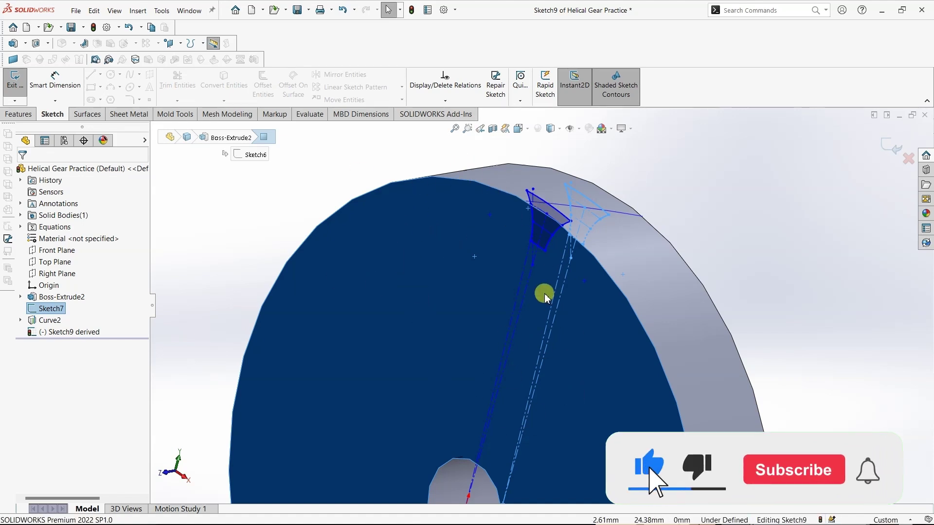
pyautogui.click(217, 224)
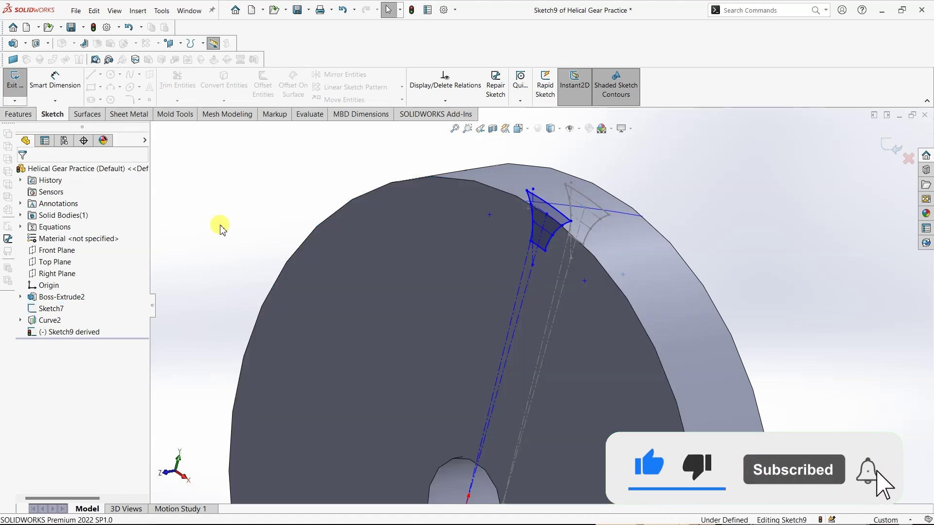
pyautogui.click(547, 214)
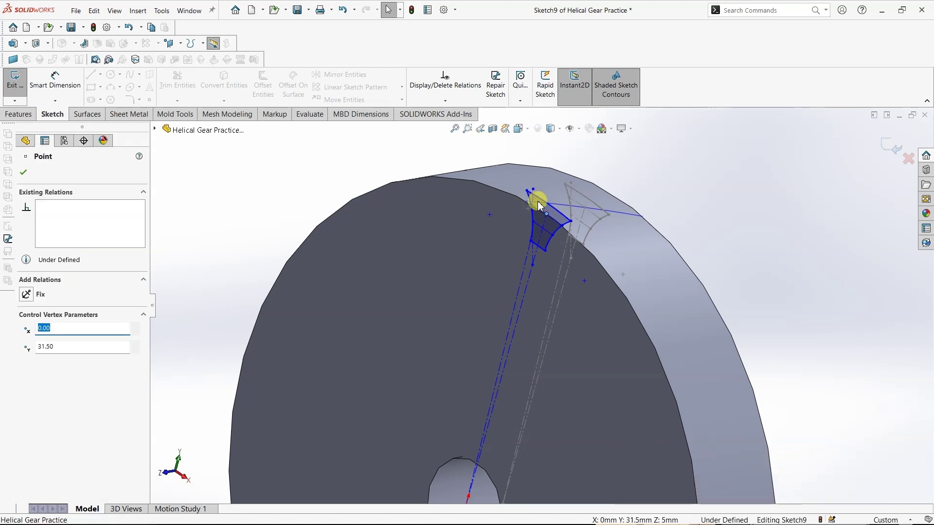
pyautogui.keyDown('ctrl'); pyautogui.click(557, 209); pyautogui.keyUp('ctrl')
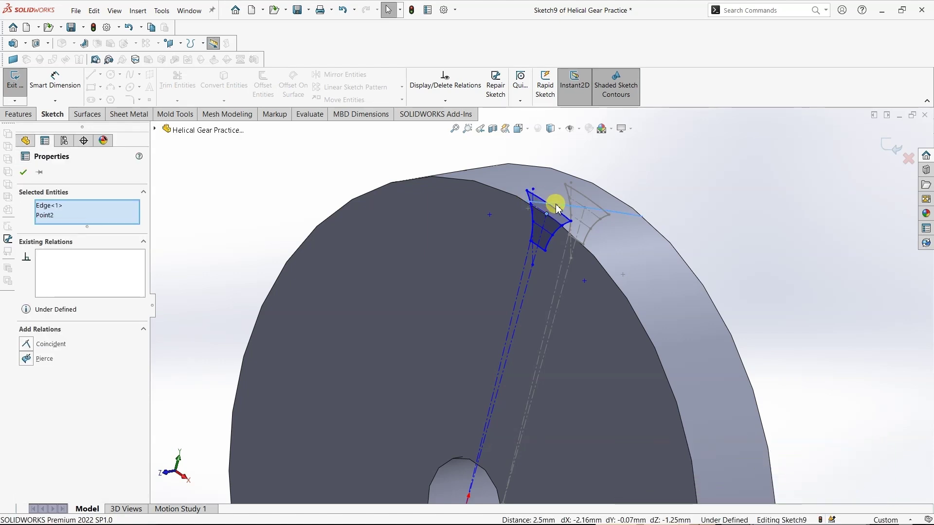
pyautogui.click(31, 363)
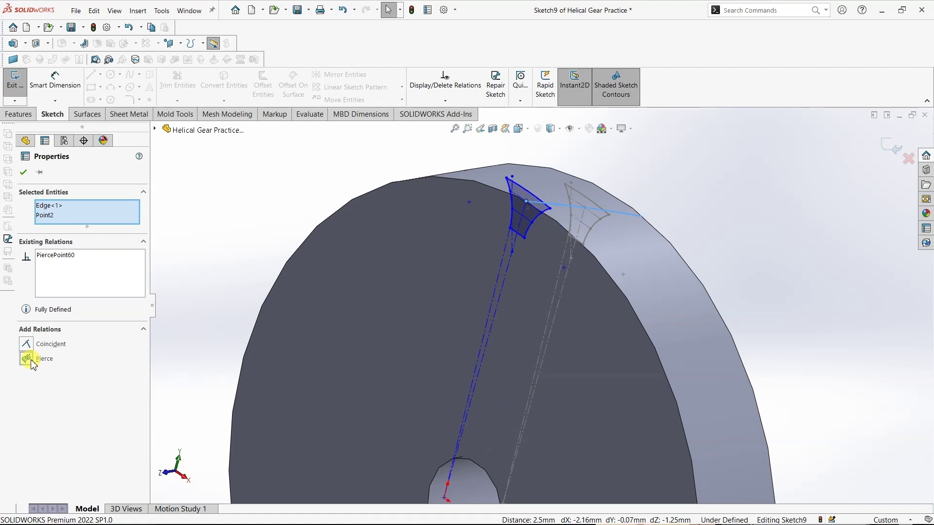
pyautogui.click(24, 173)
# Fully define the derived Sketch9 using Fully Define Sketch with Calculate.
pyautogui.moveTo(647, 220); pyautogui.dragTo(678, 225, button='middle')
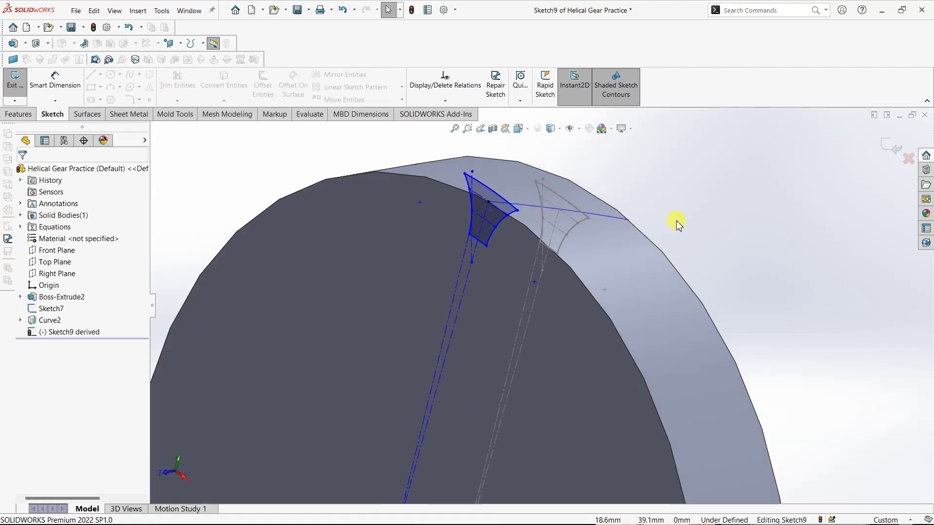
pyautogui.scroll(3, 679, 229)
pyautogui.click(445, 101)
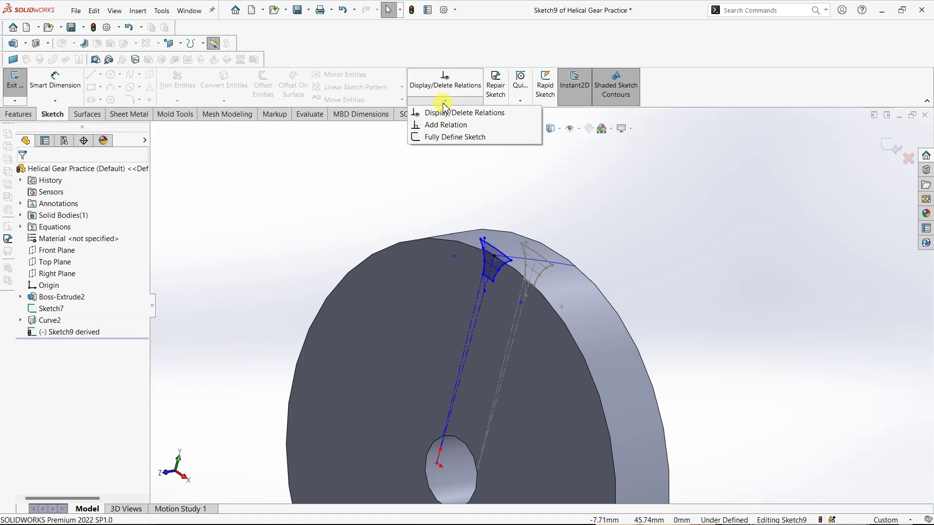
pyautogui.click(456, 137)
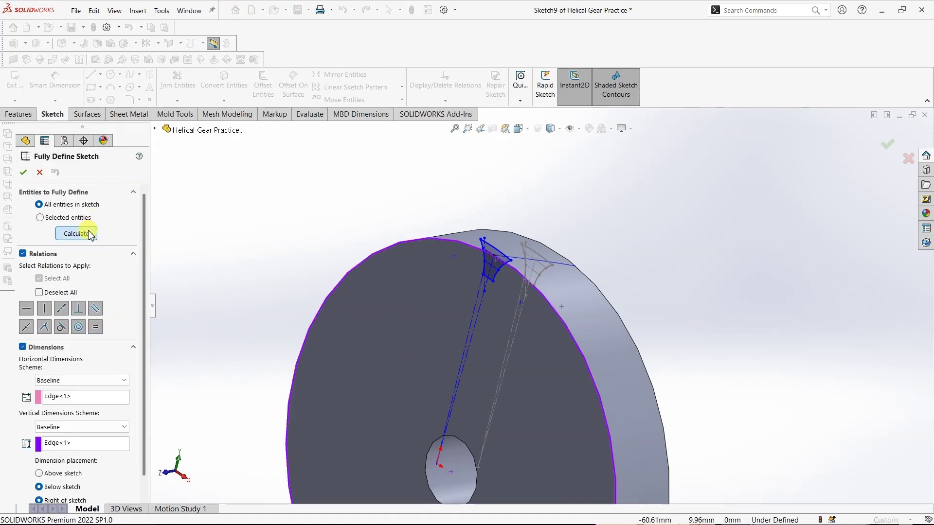
pyautogui.click(90, 234)
pyautogui.click(23, 172)
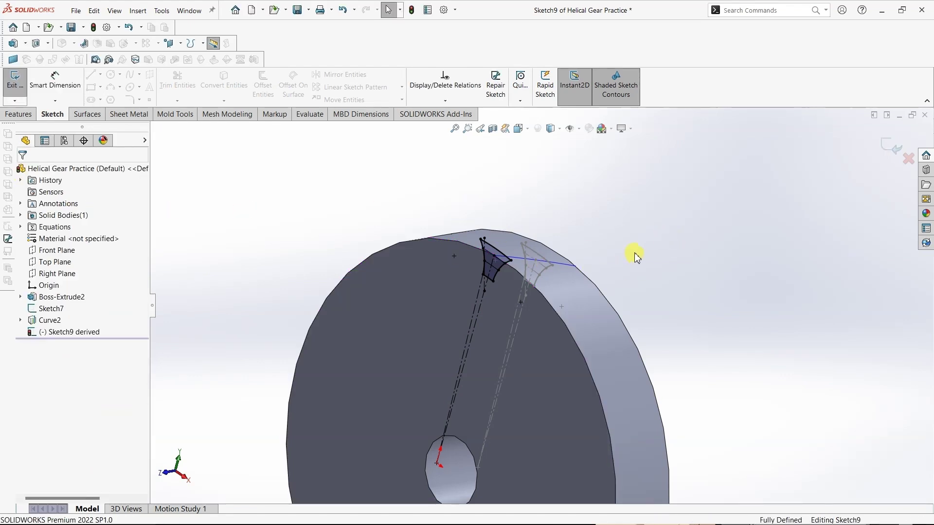
pyautogui.moveTo(637, 255)
pyautogui.mouseDown(button='middle')
pyautogui.moveTo(599, 223)
pyautogui.moveTo(573, 238)
pyautogui.moveTo(579, 302)
pyautogui.mouseUp(button='middle')
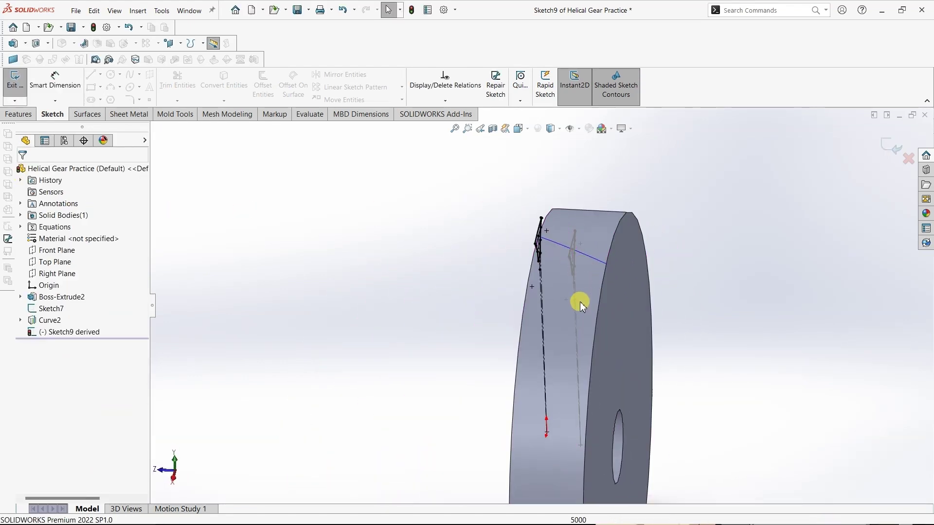
# Exit Sketch9, then derive Sketch10 from Sketch7 onto the gear's front face.
pyautogui.click(14, 83)
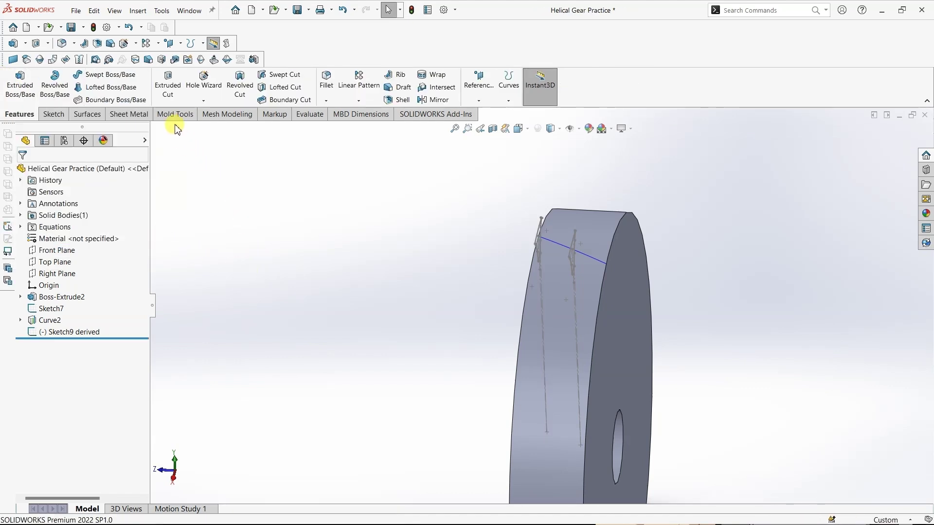
pyautogui.click(54, 310)
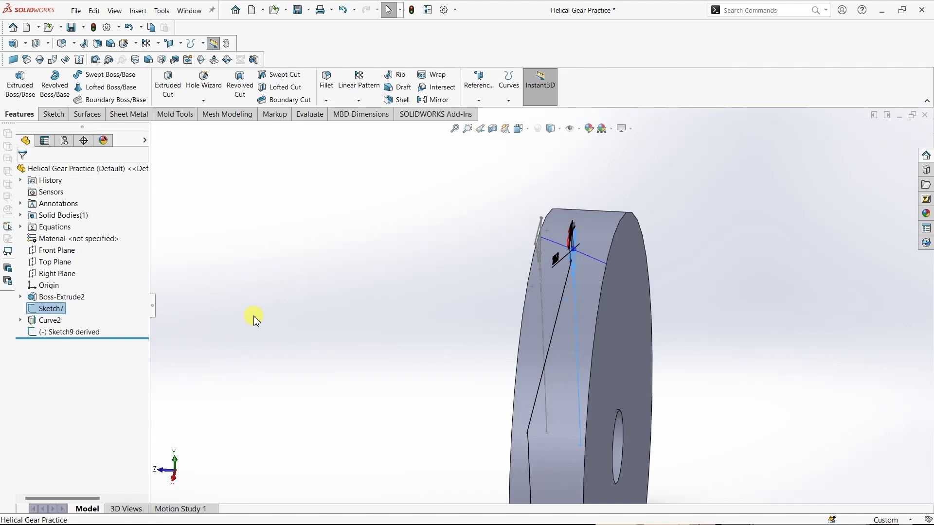
pyautogui.keyDown('ctrl'); pyautogui.click(630, 311); pyautogui.keyUp('ctrl')
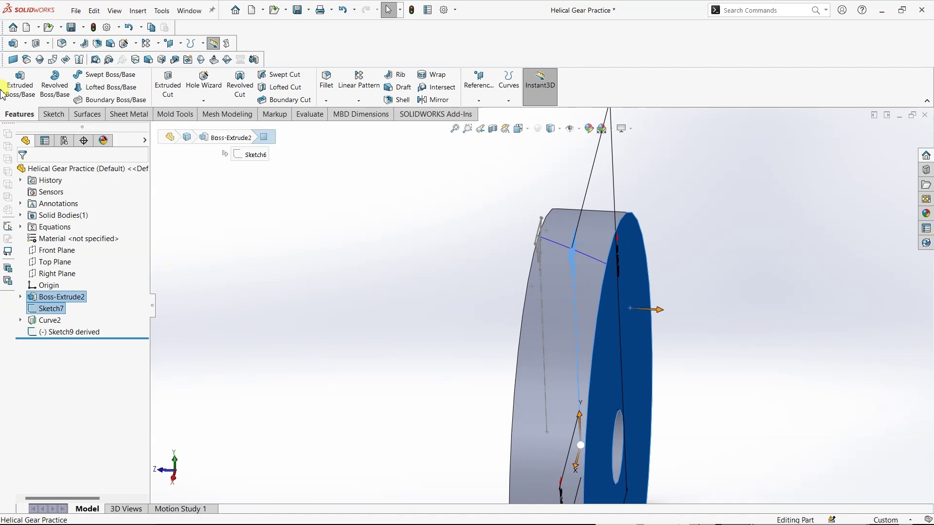
pyautogui.click(138, 10)
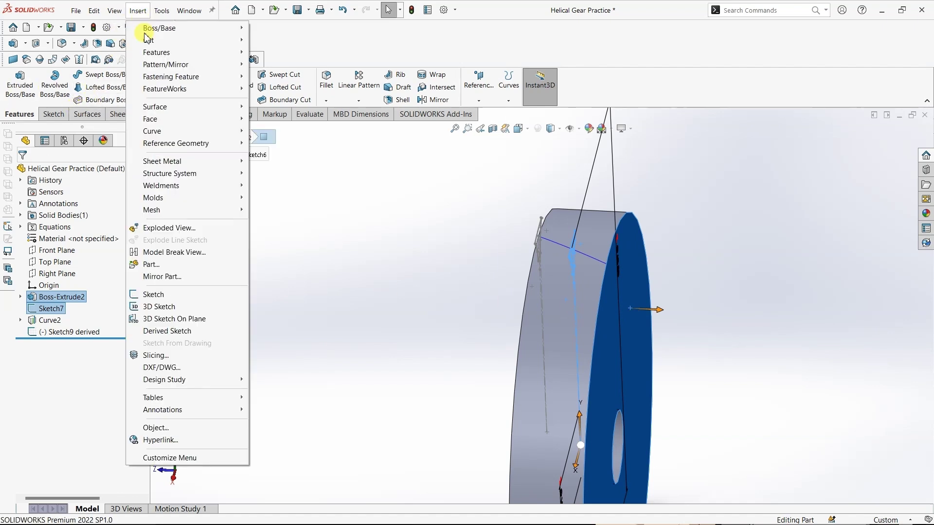
pyautogui.click(159, 331)
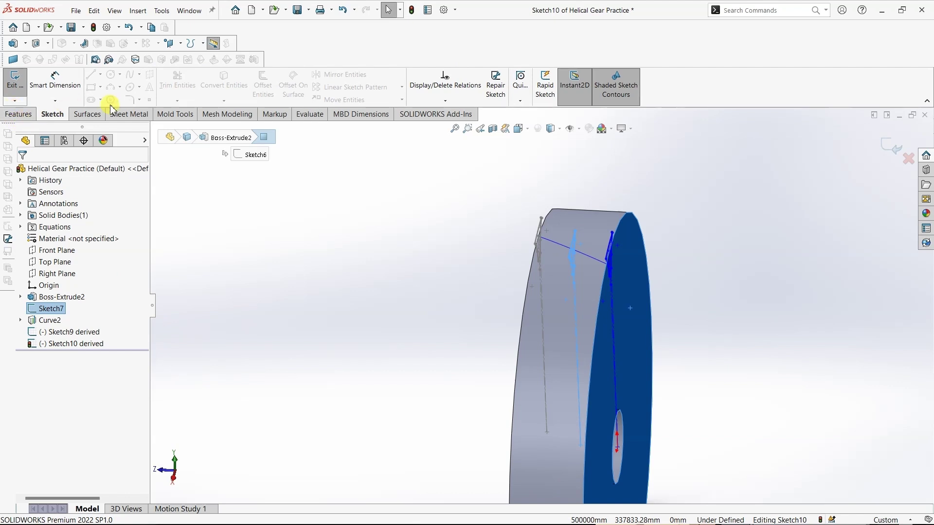
pyautogui.moveTo(538, 246); pyautogui.dragTo(440, 274, button='middle')
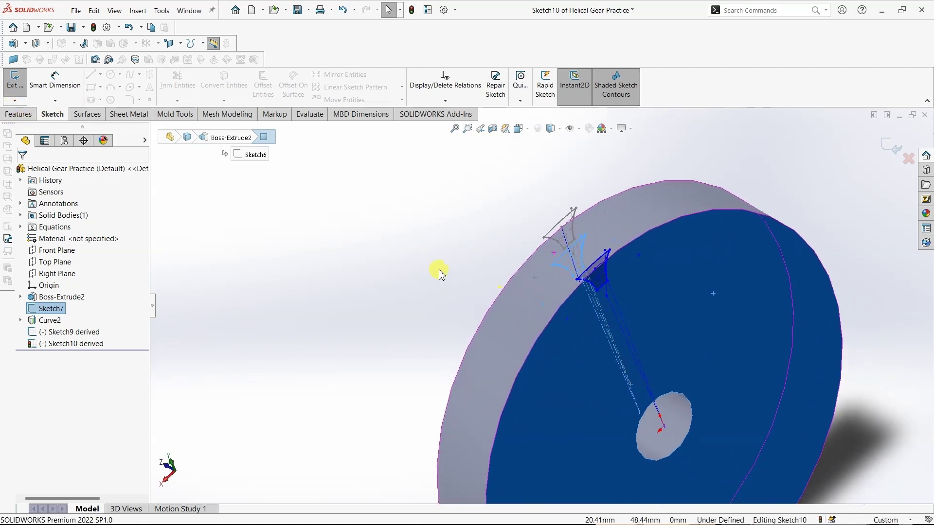
pyautogui.click(440, 273)
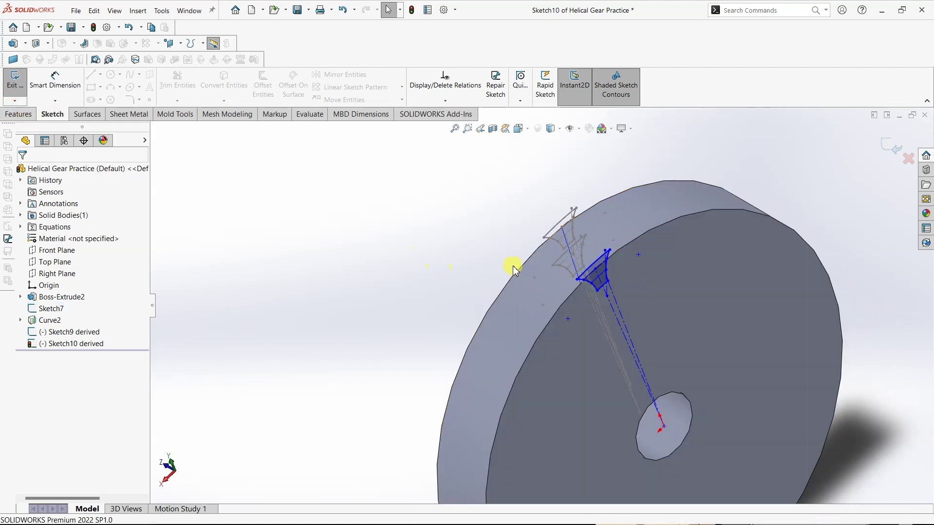
# Select Sketch10's top point, removing stray Sketch7 and Sketch9 lines from the selection.
pyautogui.click(597, 271)
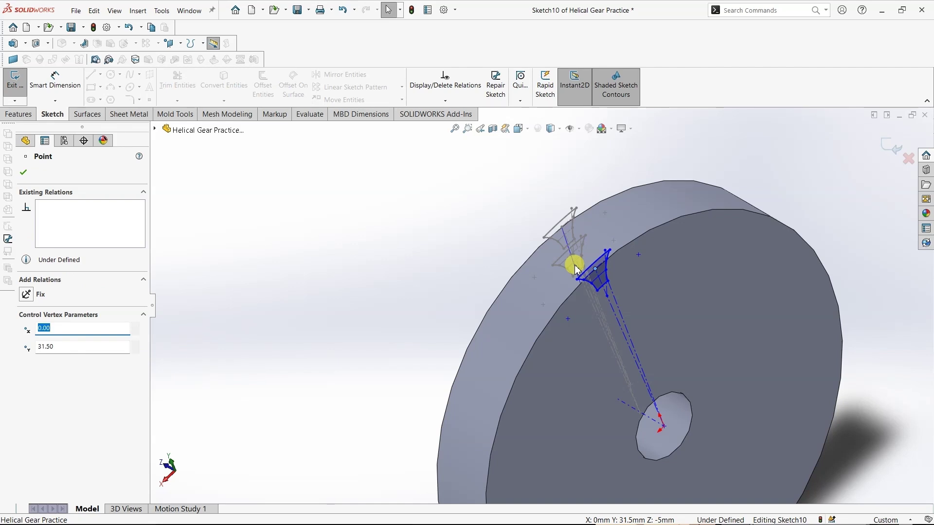
pyautogui.keyDown('ctrl'); pyautogui.click(577, 270); pyautogui.keyUp('ctrl')
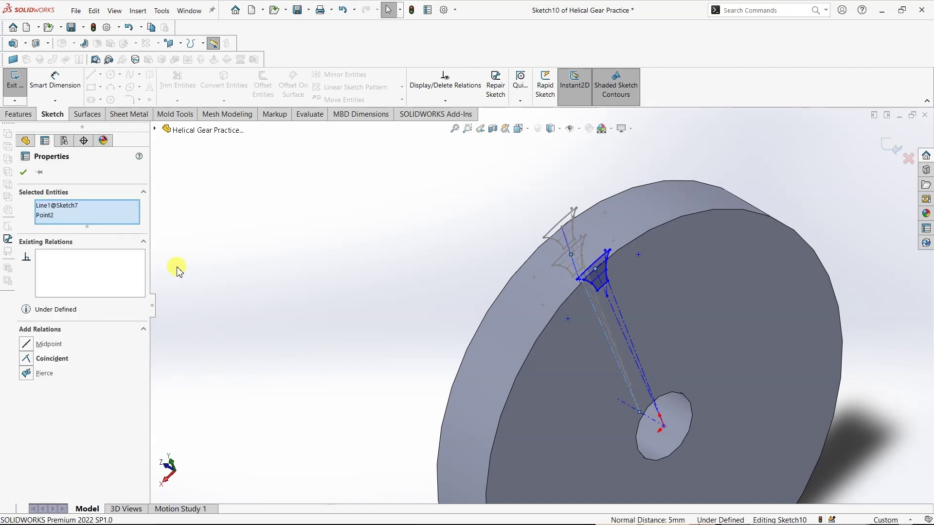
pyautogui.click(61, 206)
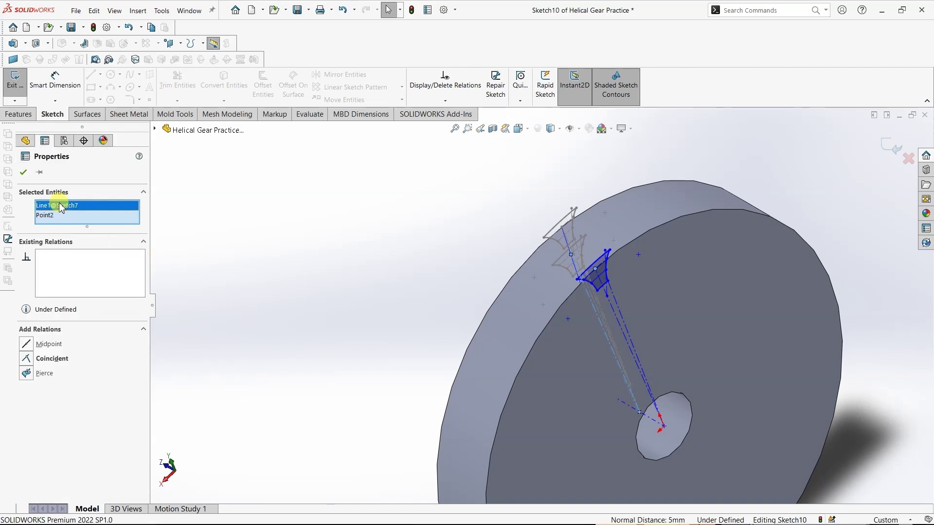
pyautogui.rightClick(73, 205)
pyautogui.click(84, 224)
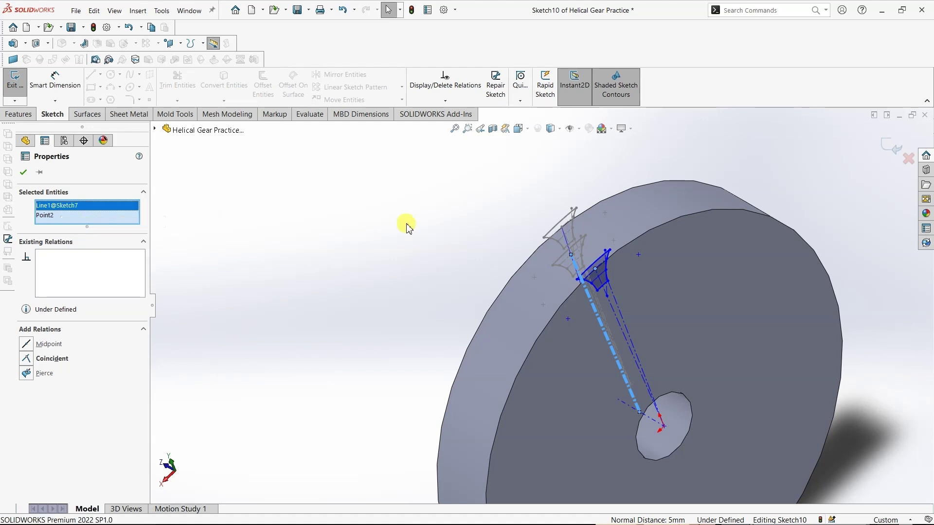
pyautogui.click(568, 247)
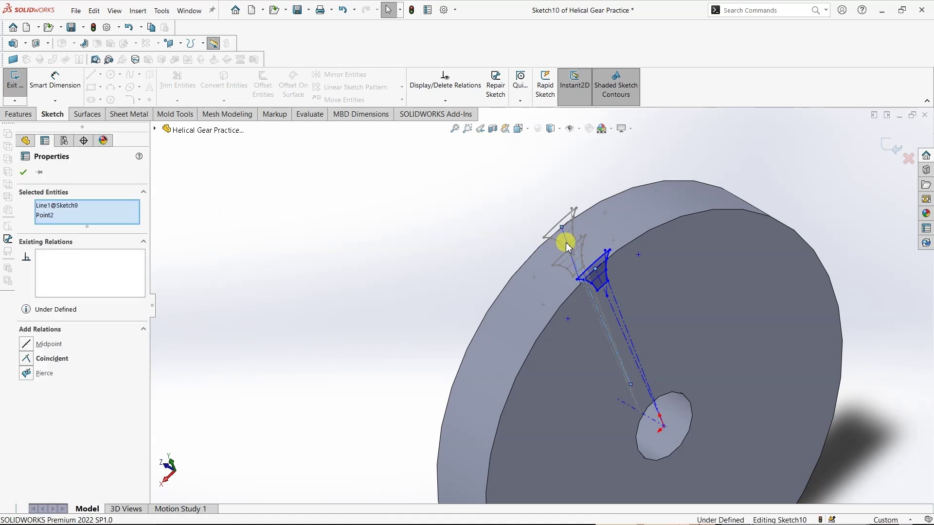
pyautogui.click(71, 206)
pyautogui.rightClick(68, 207)
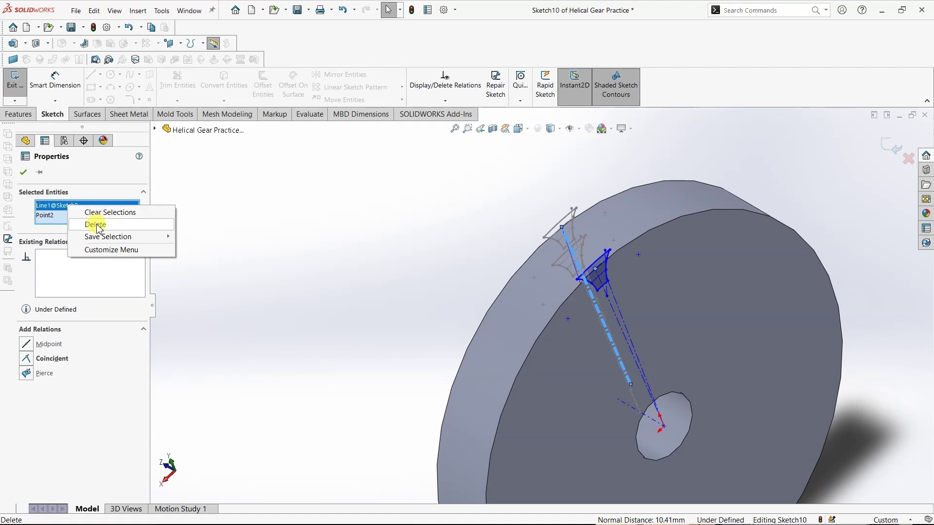
pyautogui.click(97, 226)
# Pierce that point onto the gear's front edge.
pyautogui.moveTo(468, 243); pyautogui.dragTo(524, 276, button='middle')
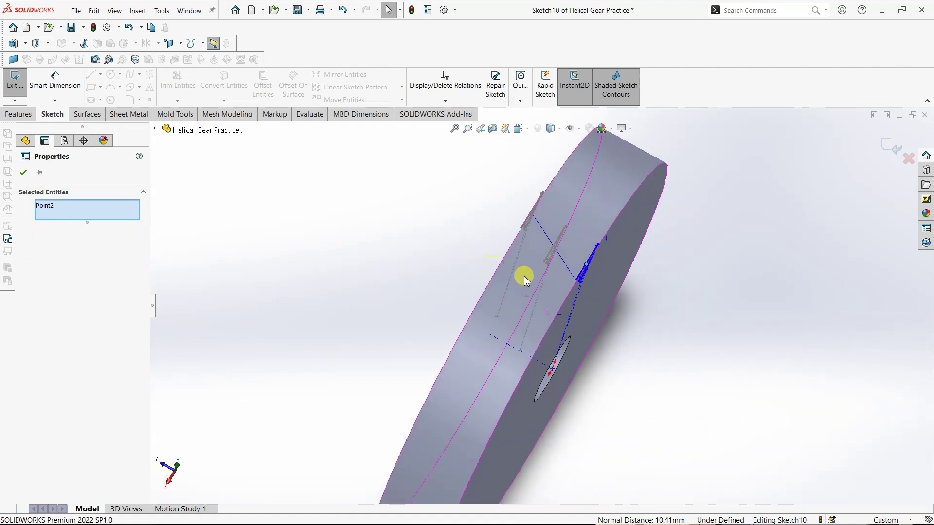
pyautogui.keyDown('ctrl'); pyautogui.click(568, 268); pyautogui.keyUp('ctrl')
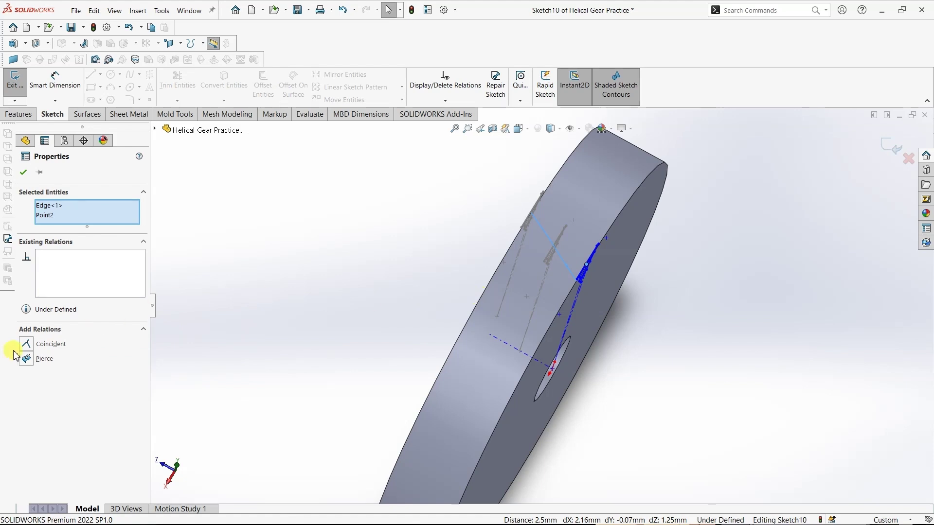
pyautogui.click(38, 364)
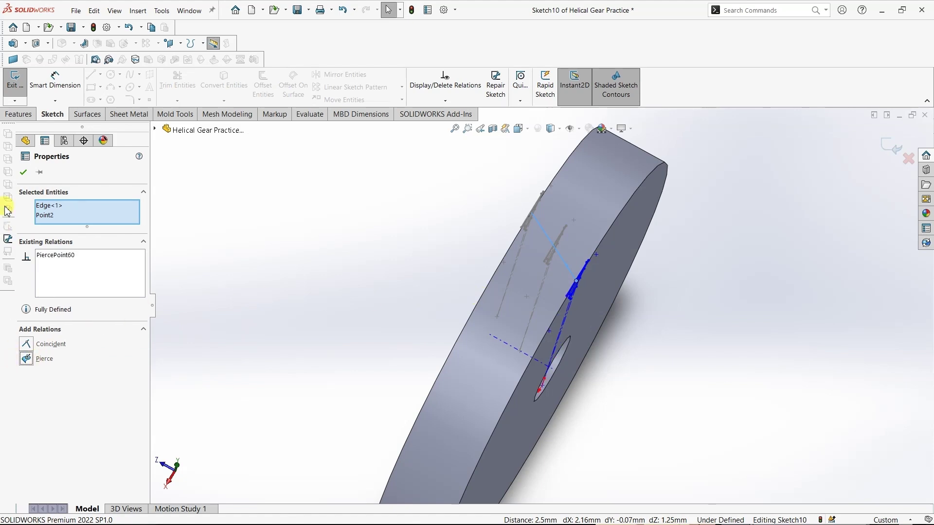
pyautogui.click(29, 178)
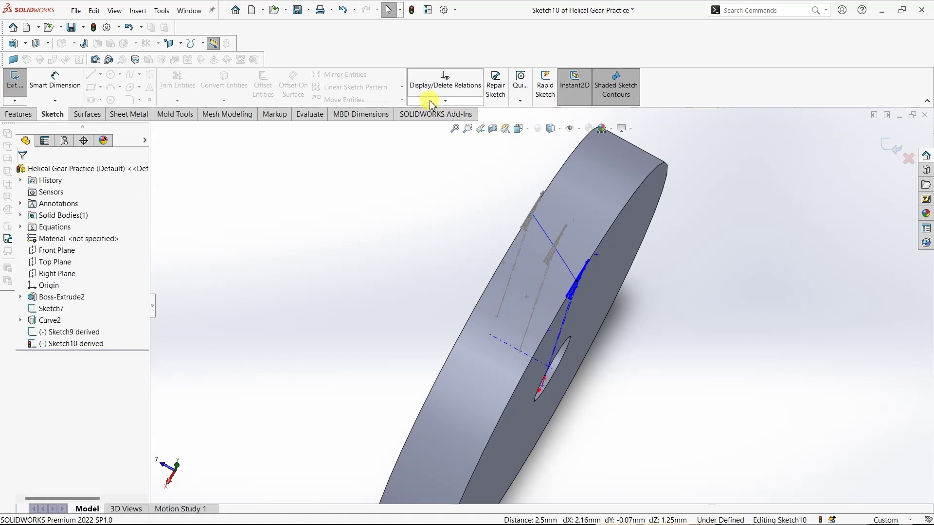
# Fully define Sketch10 using Fully Define Sketch with Calculate.
pyautogui.click(444, 100)
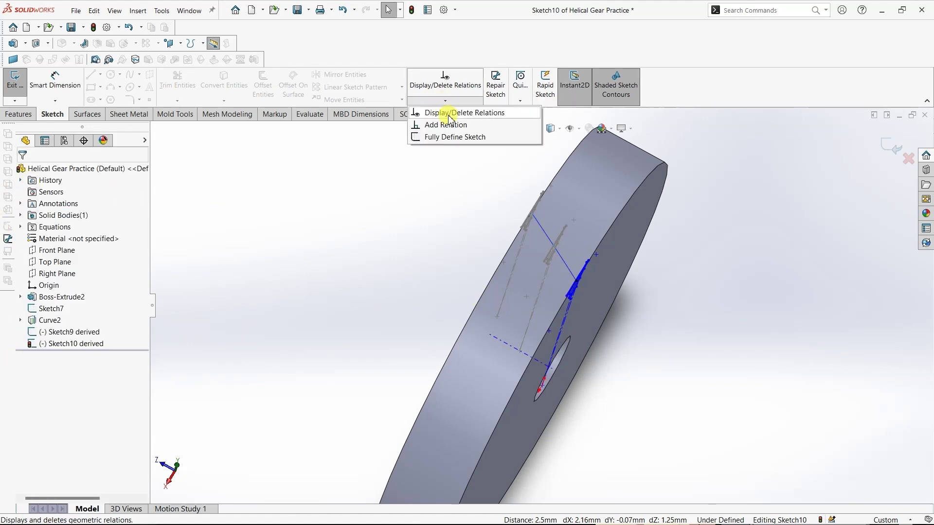
pyautogui.click(457, 141)
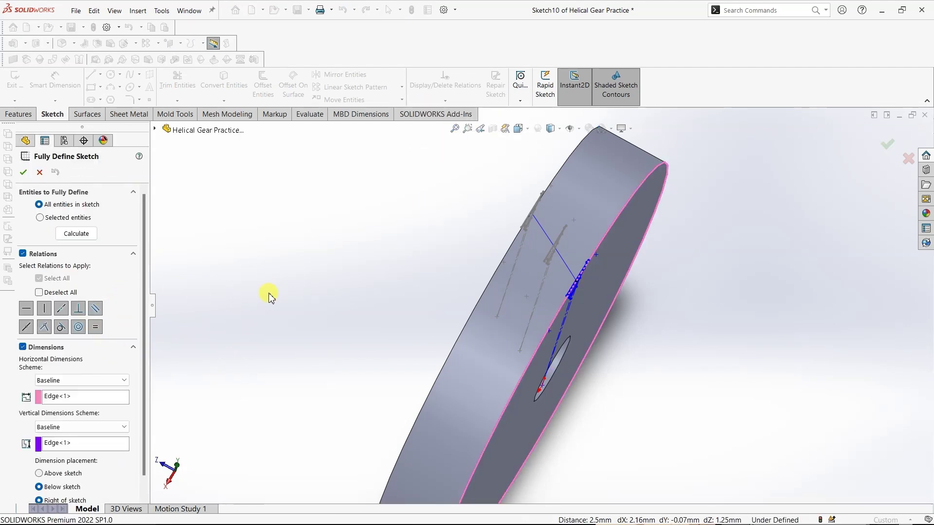
pyautogui.click(75, 234)
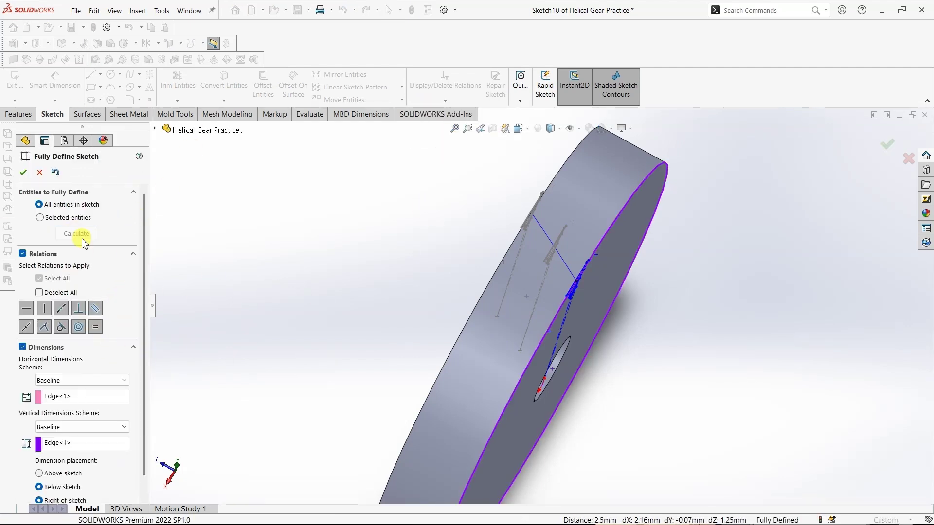
pyautogui.click(24, 172)
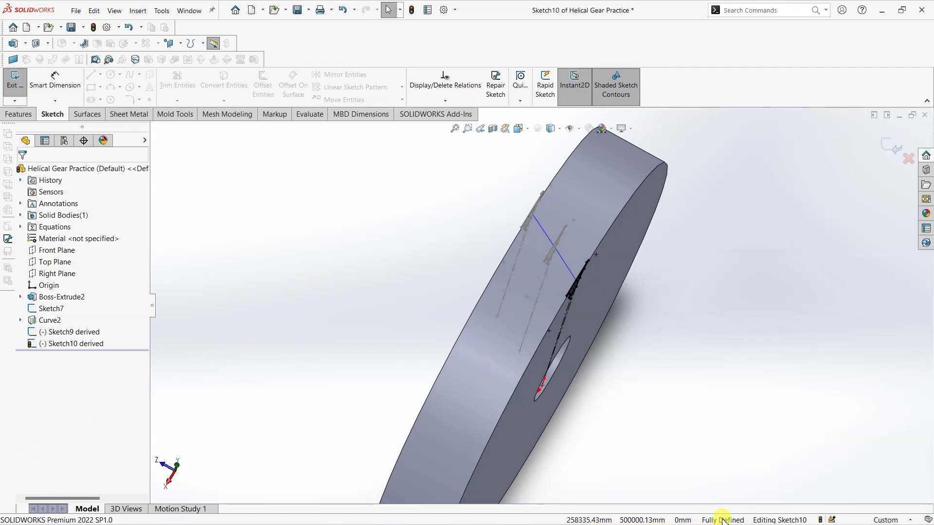
# Switch to the Isometric view and exit the sketch.
pyautogui.click(520, 128)
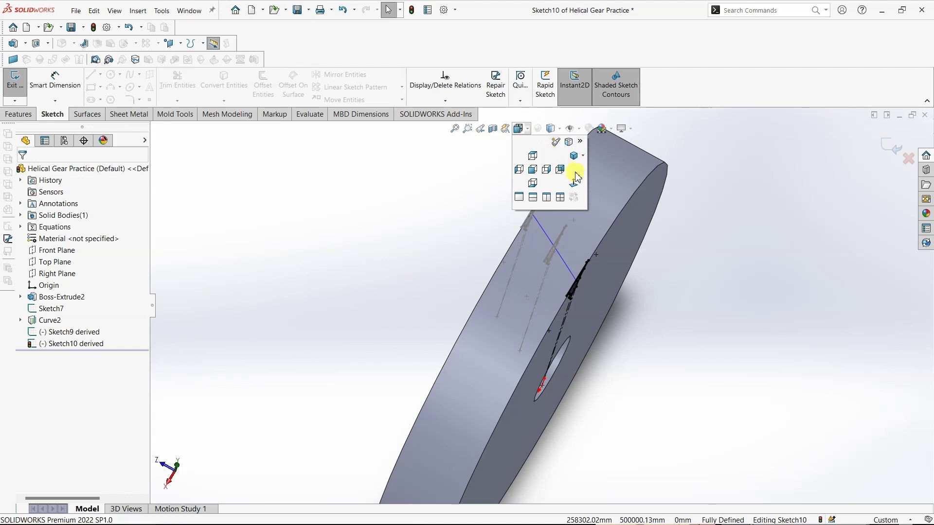
pyautogui.click(575, 159)
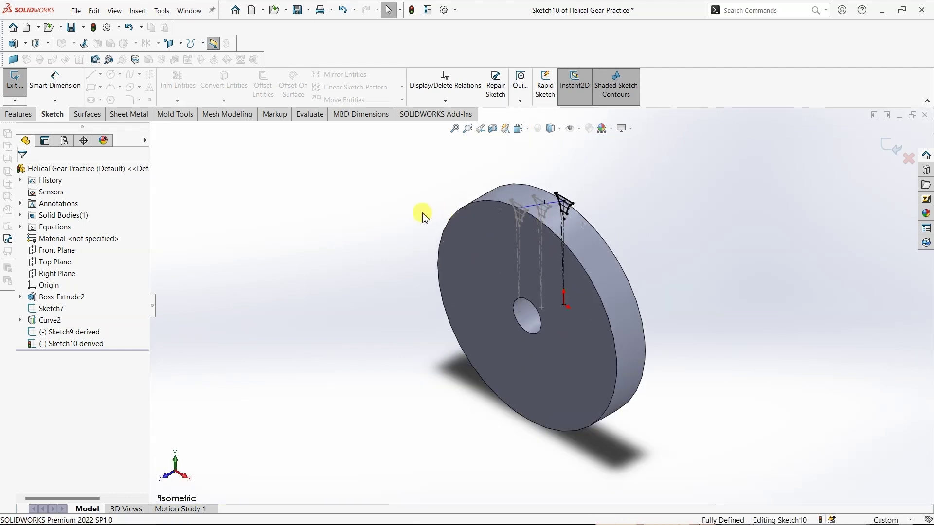
pyautogui.click(16, 84)
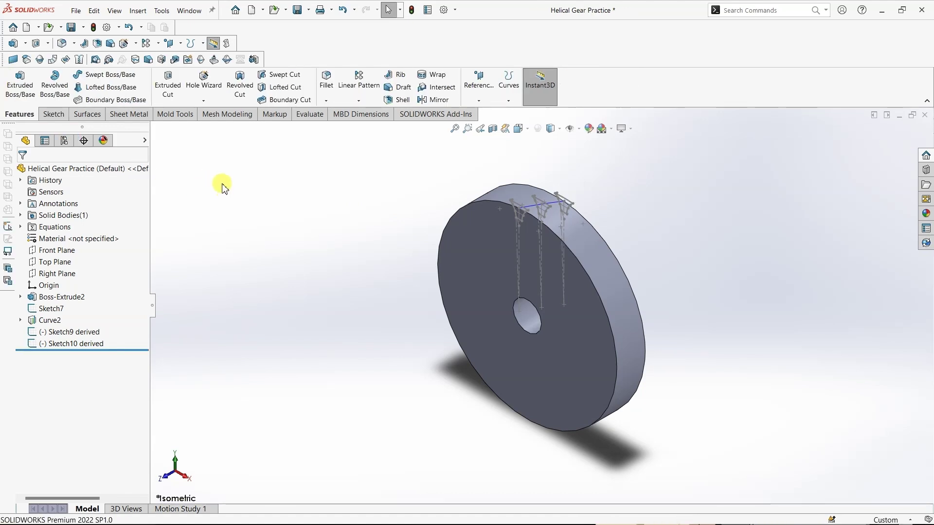
# Start a lofted cut using the edge tooth loop, Sketch7 and Sketch10 as profiles.
pyautogui.click(279, 88)
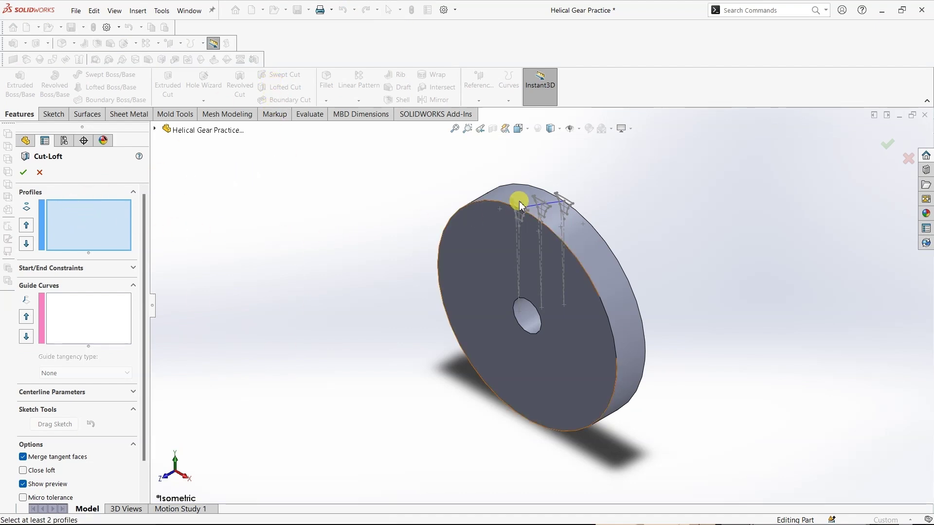
pyautogui.scroll(-2, 519, 204)
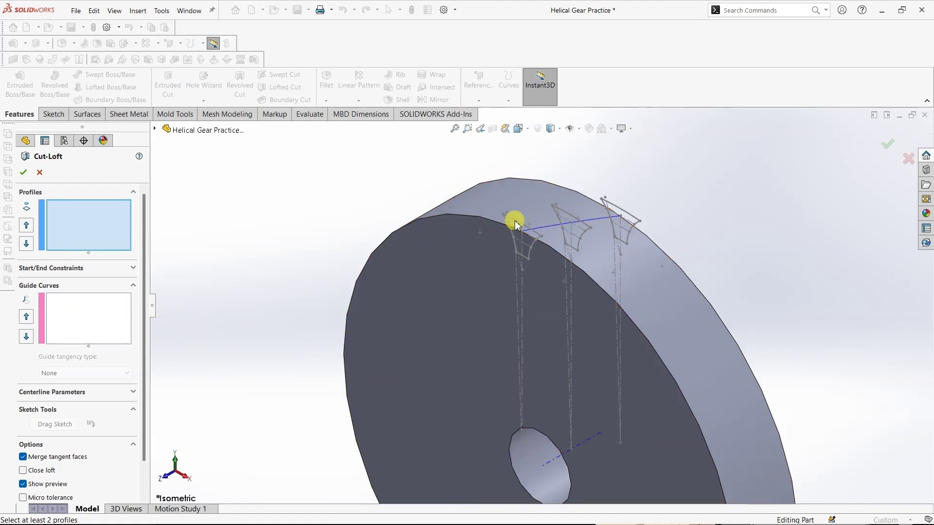
pyautogui.rightClick(515, 225)
pyautogui.click(535, 252)
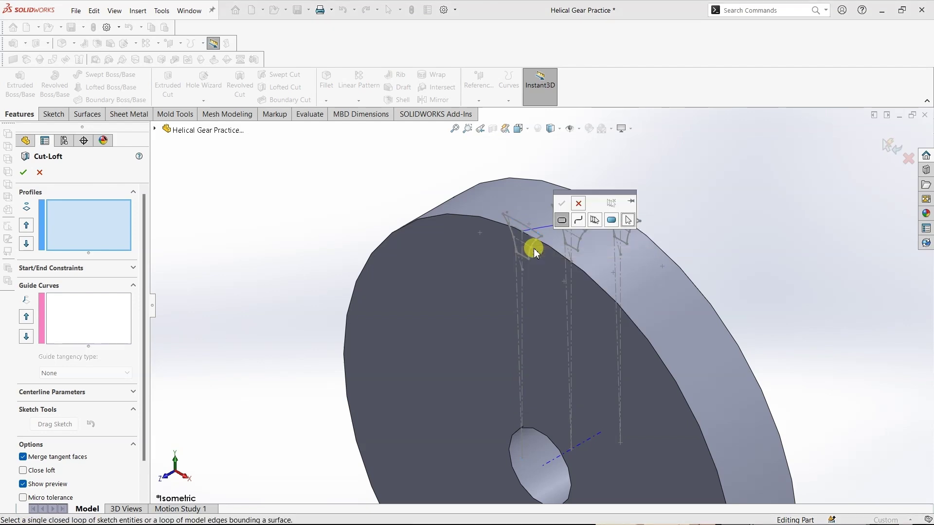
pyautogui.click(513, 222)
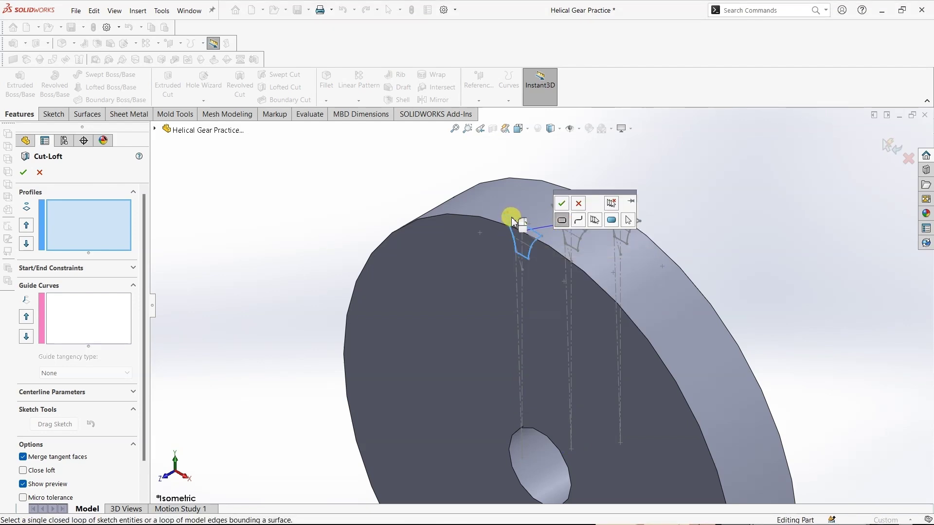
pyautogui.moveTo(596, 196); pyautogui.dragTo(705, 194)
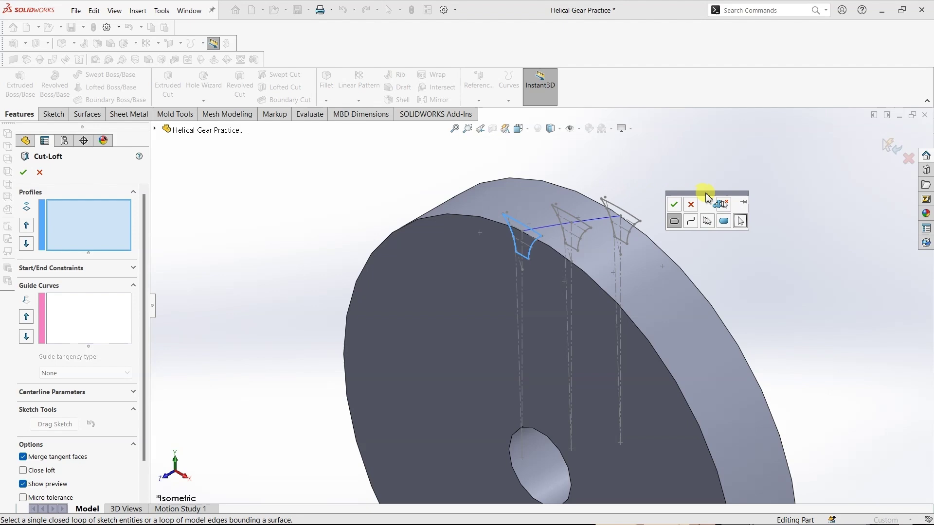
pyautogui.click(672, 203)
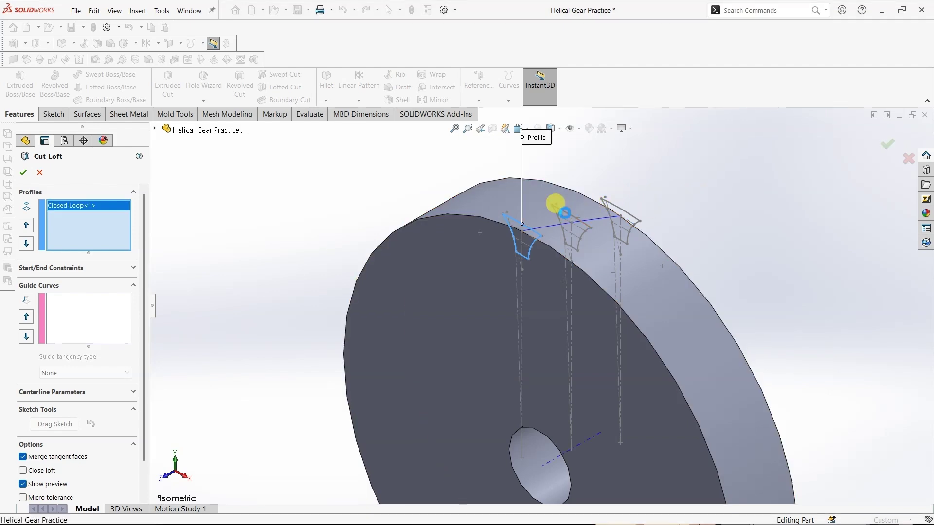
pyautogui.click(567, 211)
pyautogui.click(607, 205)
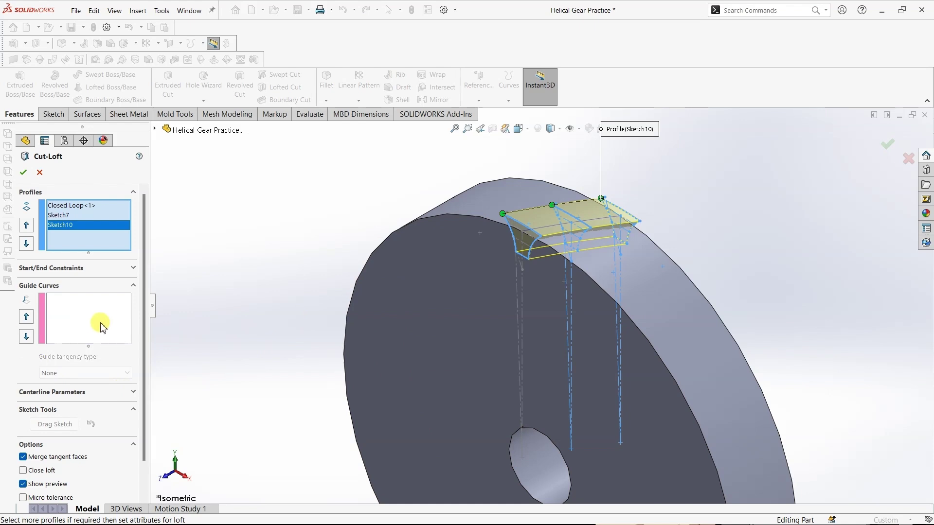
# Set Curve2 as the loft centerline and accept Cut-Loft1.
pyautogui.scroll(-2, 143, 321)
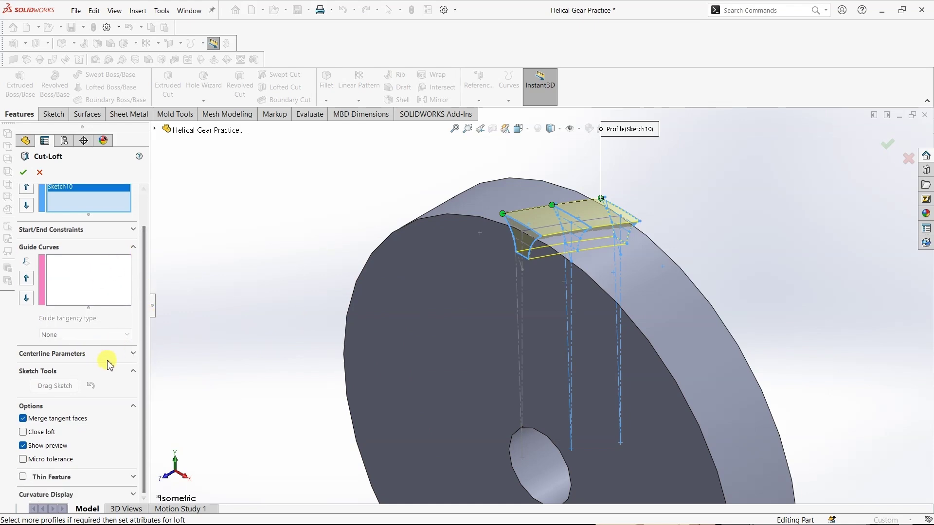
pyautogui.click(134, 354)
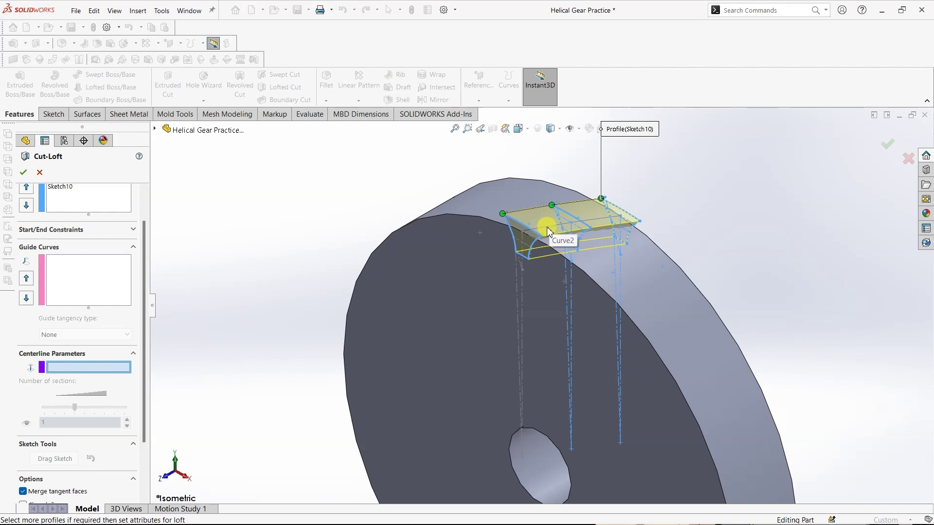
pyautogui.moveTo(545, 236); pyautogui.dragTo(552, 247, button='middle')
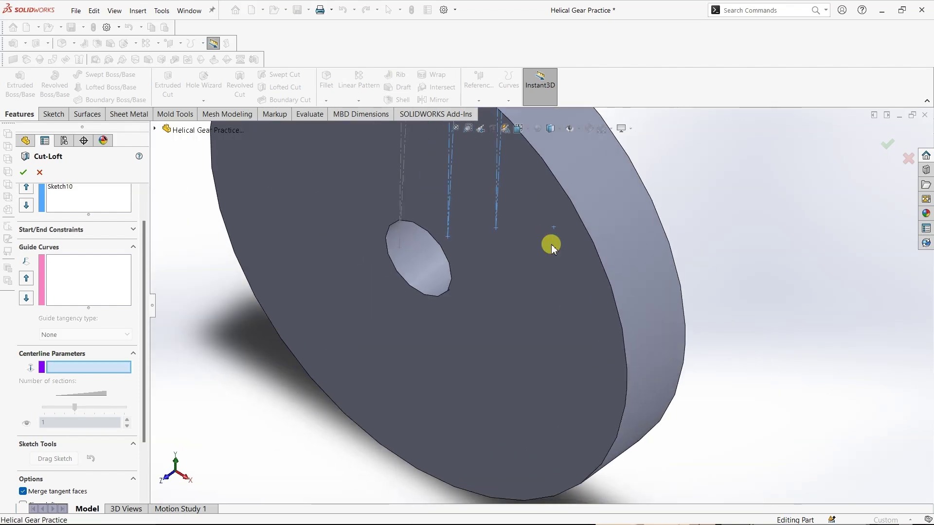
pyautogui.scroll(-2, 551, 244)
pyautogui.scroll(5, 551, 244)
pyautogui.scroll(3, 551, 245)
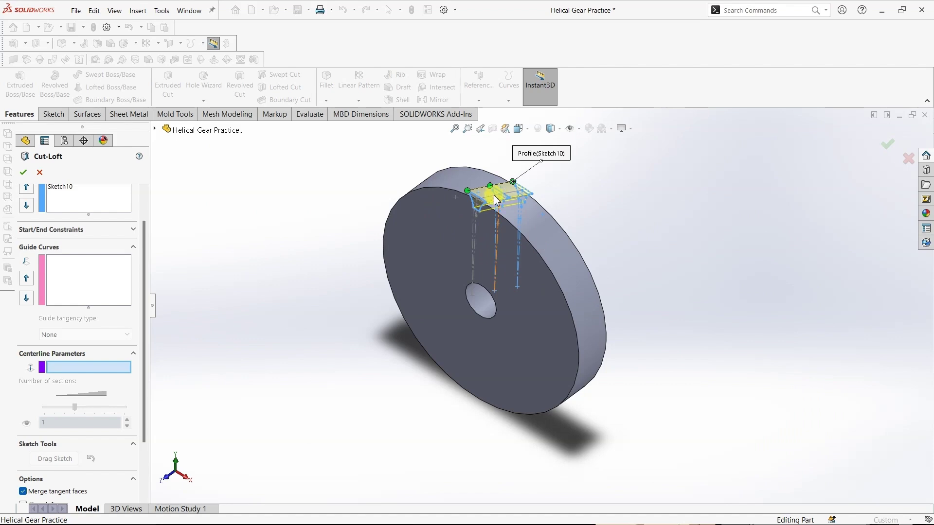
pyautogui.scroll(-2, 496, 200)
pyautogui.scroll(-3, 501, 221)
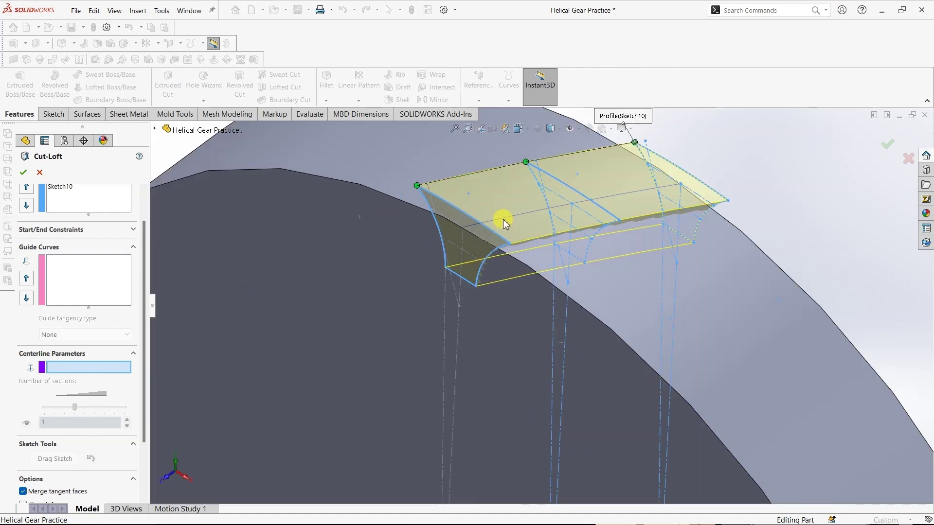
pyautogui.click(503, 222)
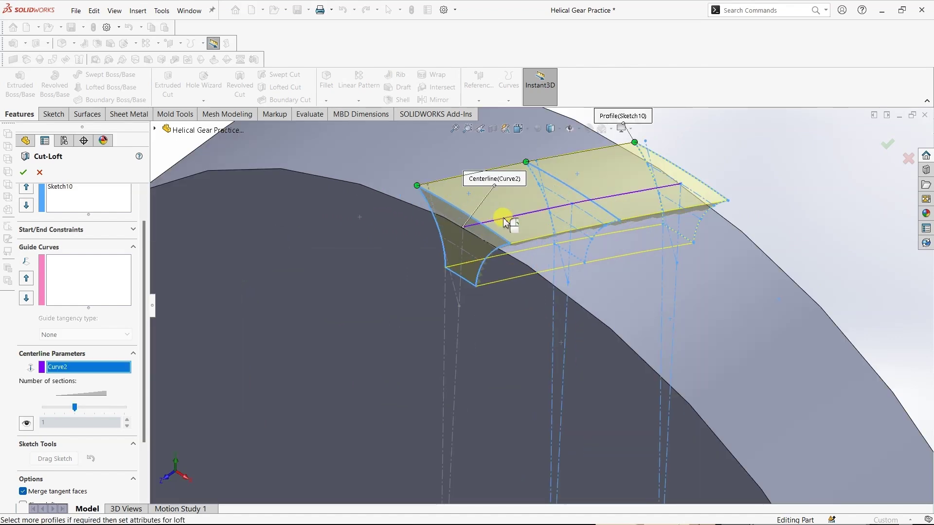
pyautogui.click(23, 174)
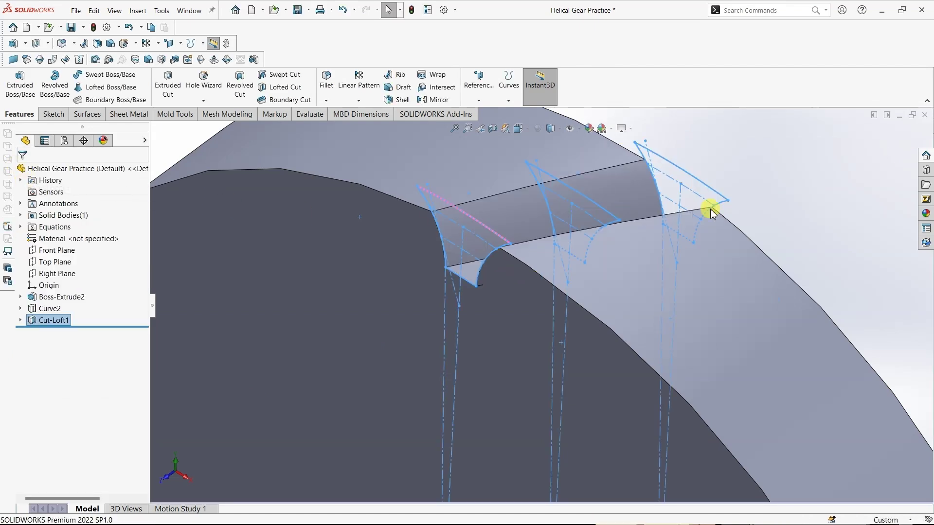
pyautogui.click(861, 186)
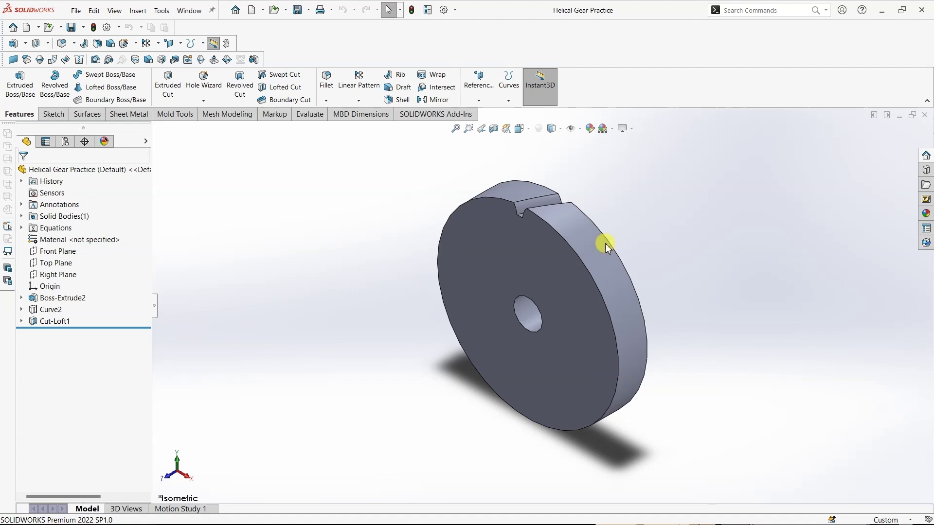
pyautogui.moveTo(606, 200)
pyautogui.mouseDown(button='middle')
pyautogui.moveTo(647, 194)
pyautogui.moveTo(634, 225)
pyautogui.moveTo(571, 223)
pyautogui.mouseUp(button='middle')
pyautogui.scroll(-3, 572, 227)
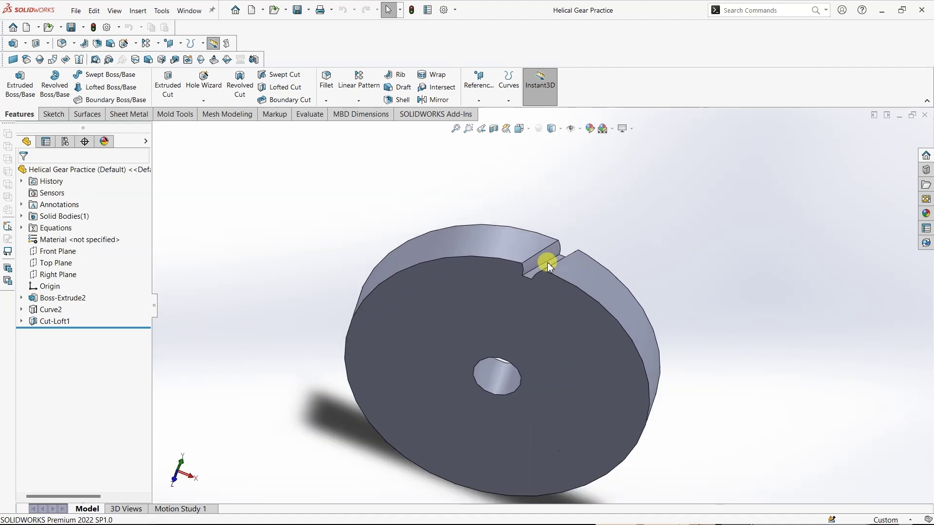
pyautogui.scroll(-4, 547, 260)
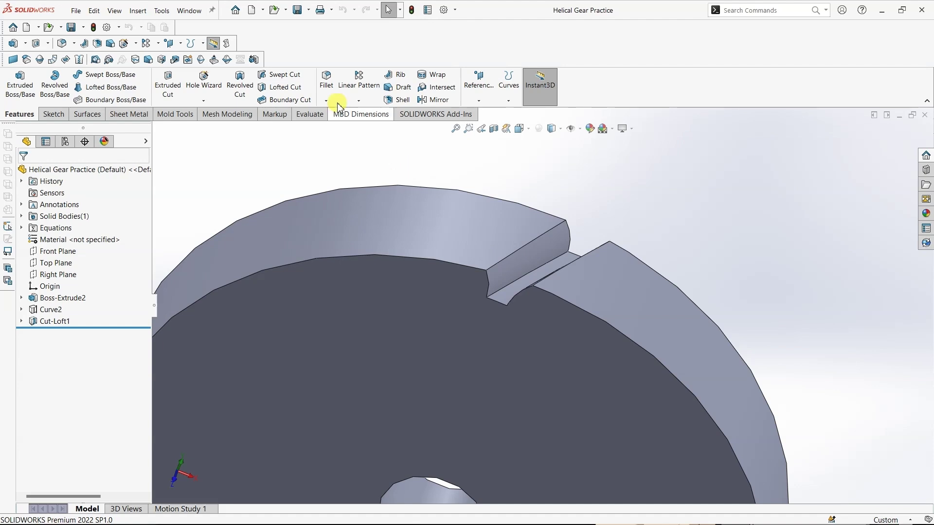
# Start a fillet with radius linked to the Fillet Radius global variable (0.57 mm).
pyautogui.click(324, 90)
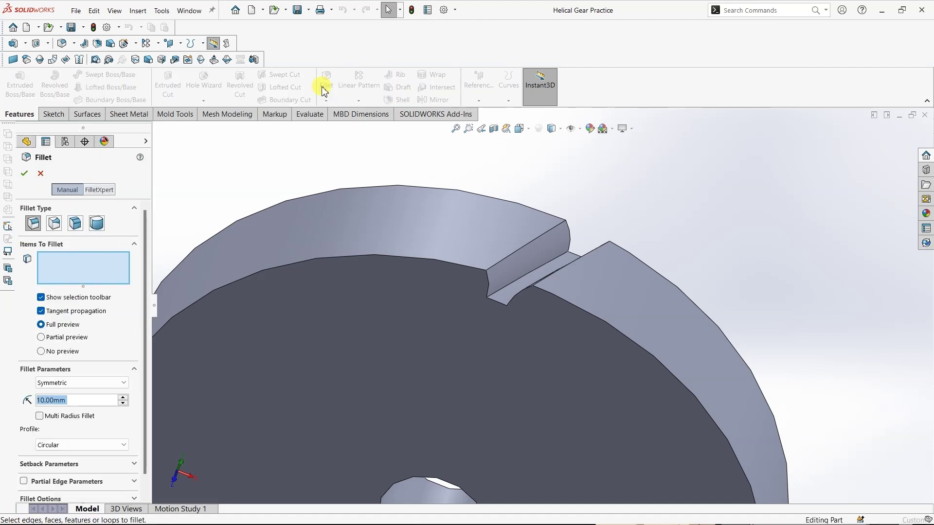
pyautogui.click(68, 402)
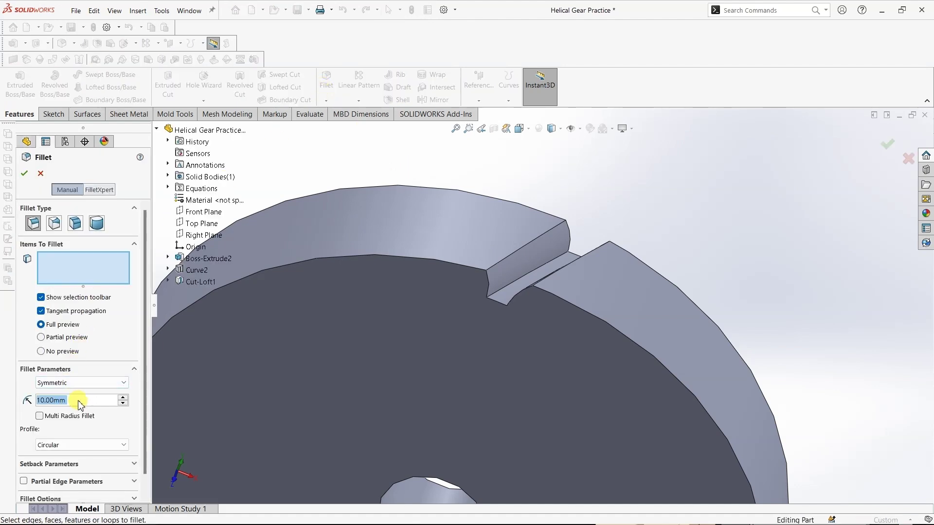
pyautogui.write('=')
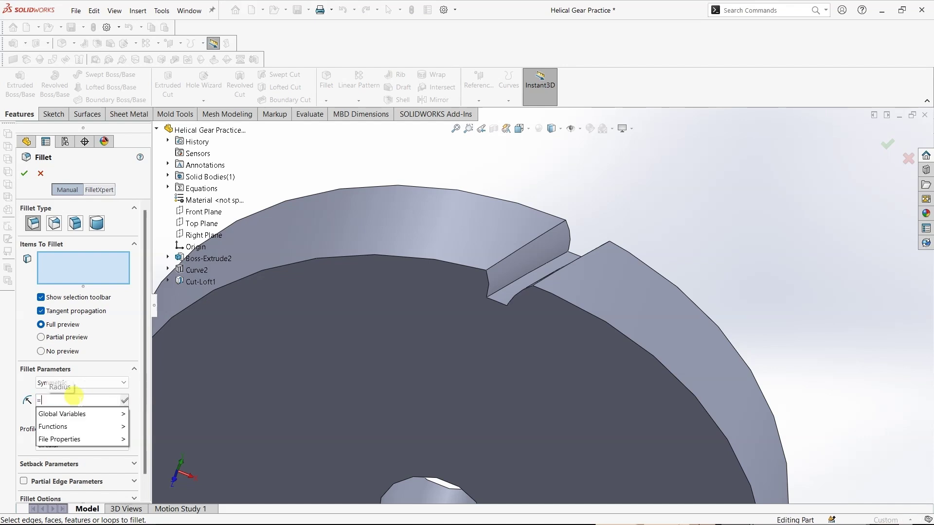
pyautogui.press('Down')
pyautogui.press('Right')
pyautogui.press('Down')
pyautogui.press('Down')
pyautogui.press('Down')
pyautogui.press('Down')
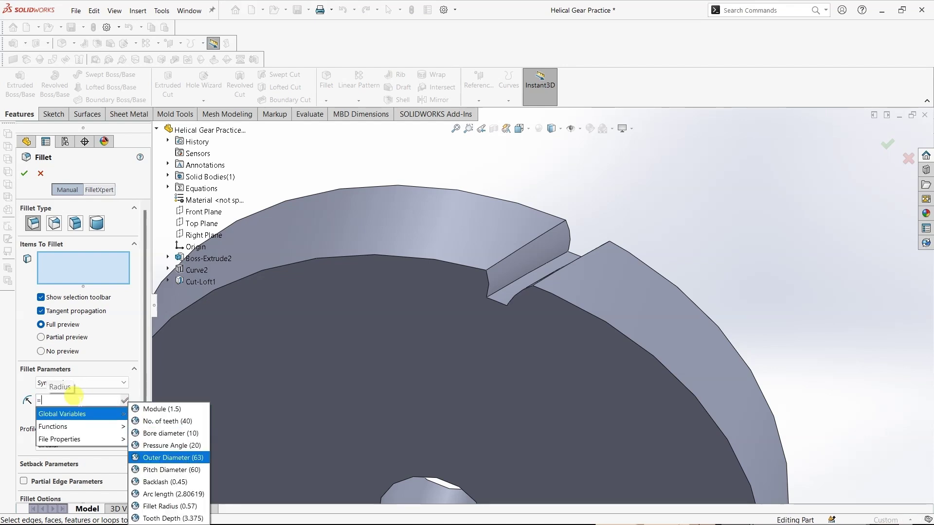
pyautogui.press('Down')
pyautogui.press('Down')
pyautogui.press('Down')
pyautogui.press('Down')
pyautogui.press('Return')
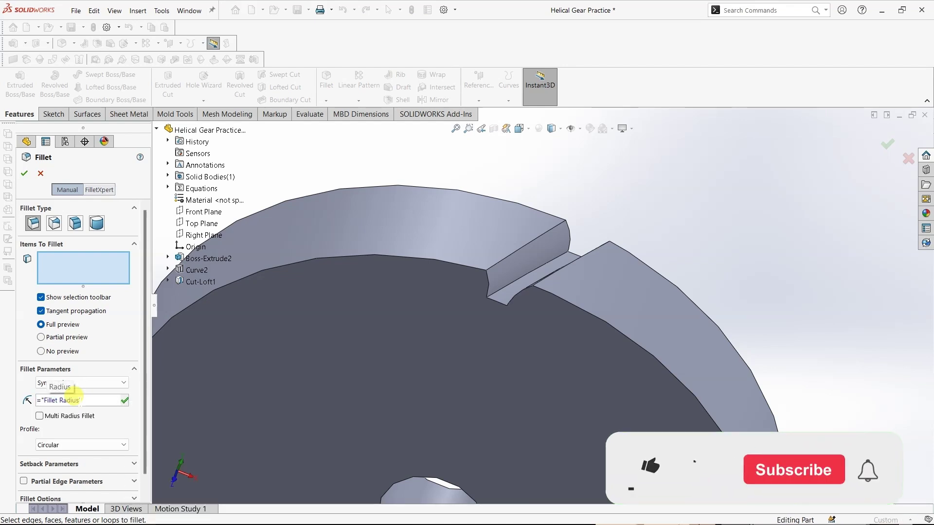
pyautogui.click(126, 400)
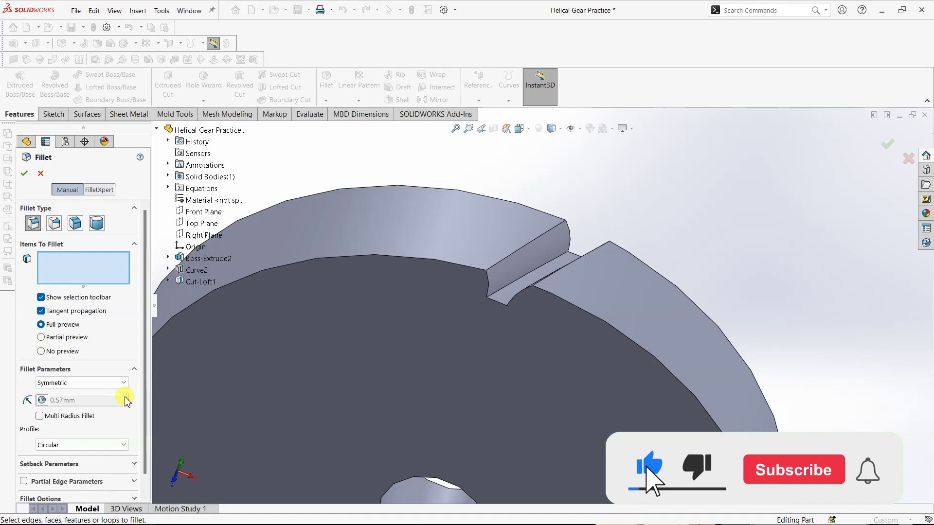
# Round both notch root edges into Fillet1, then return to Isometric view.
pyautogui.click(507, 288)
pyautogui.moveTo(657, 209); pyautogui.dragTo(675, 238, button='middle')
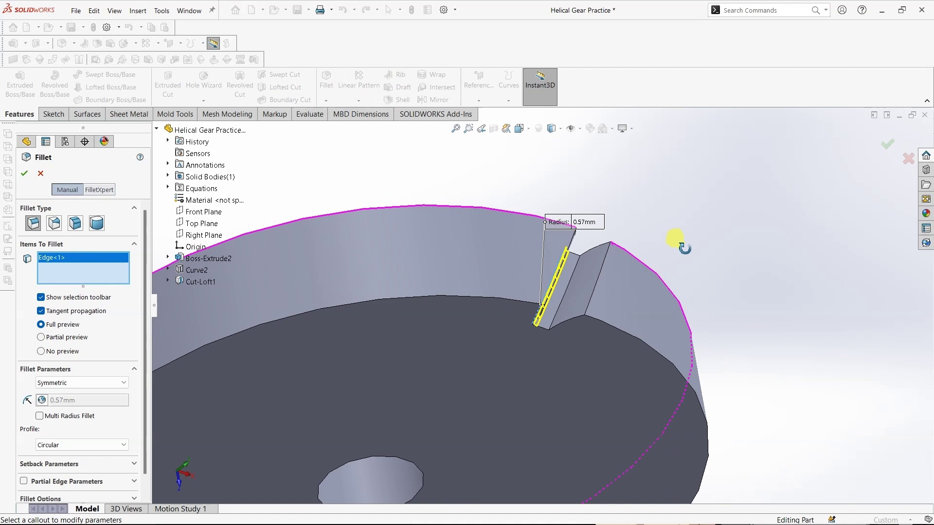
pyautogui.click(572, 285)
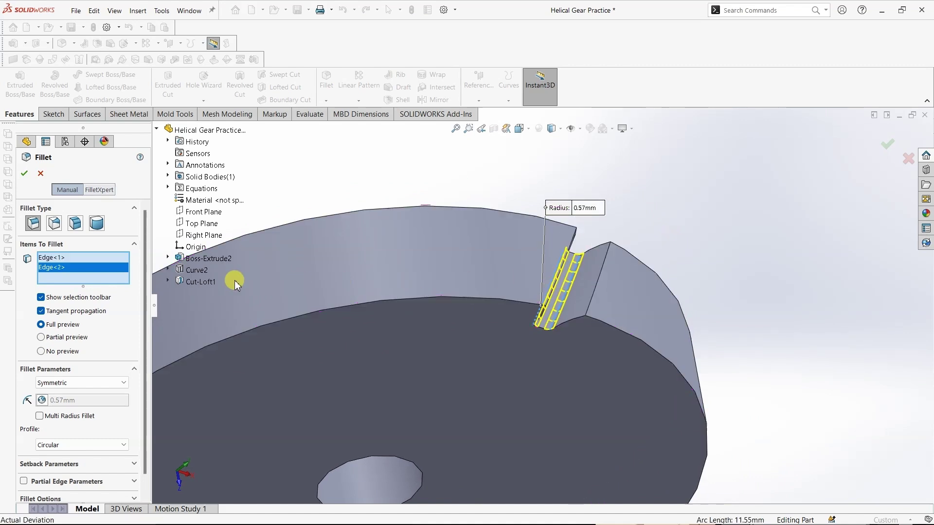
pyautogui.click(23, 175)
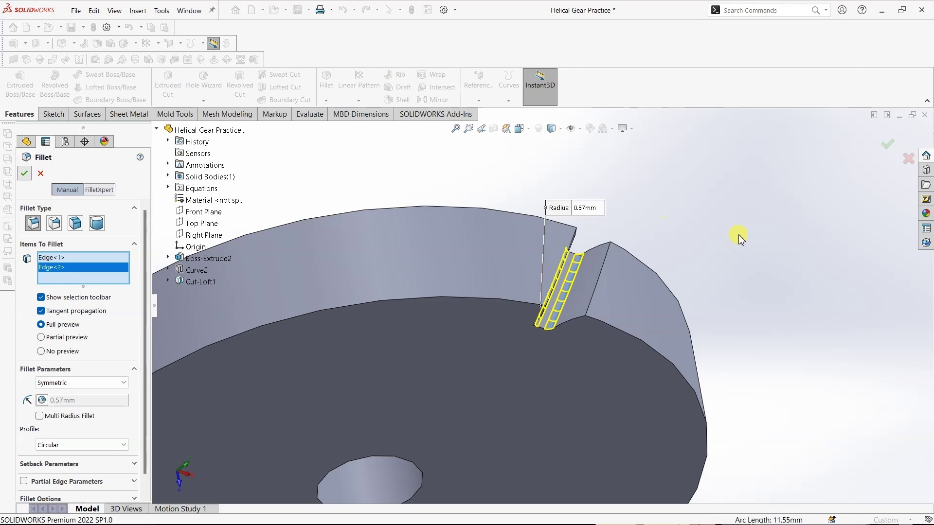
pyautogui.click(529, 129)
pyautogui.click(574, 158)
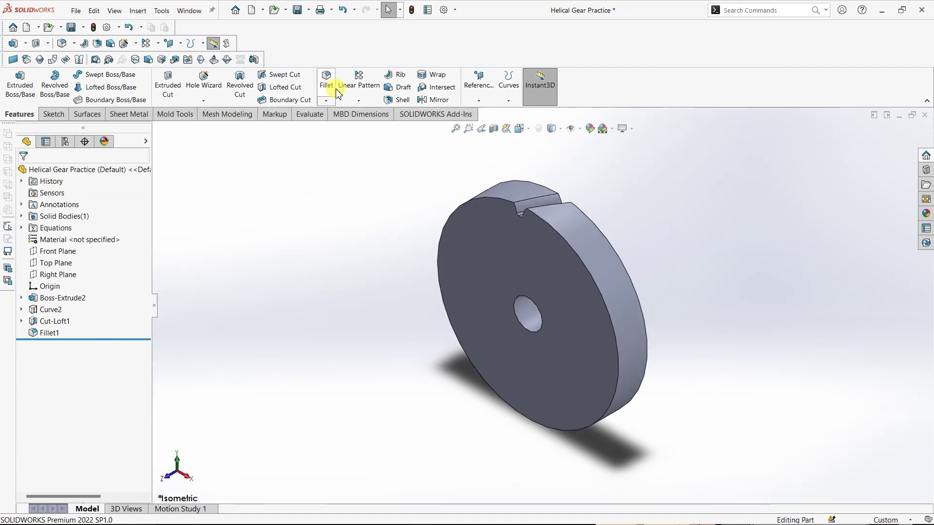
# Set up a circular pattern about the bore edge with instances = "No. of teeth".
pyautogui.click(359, 102)
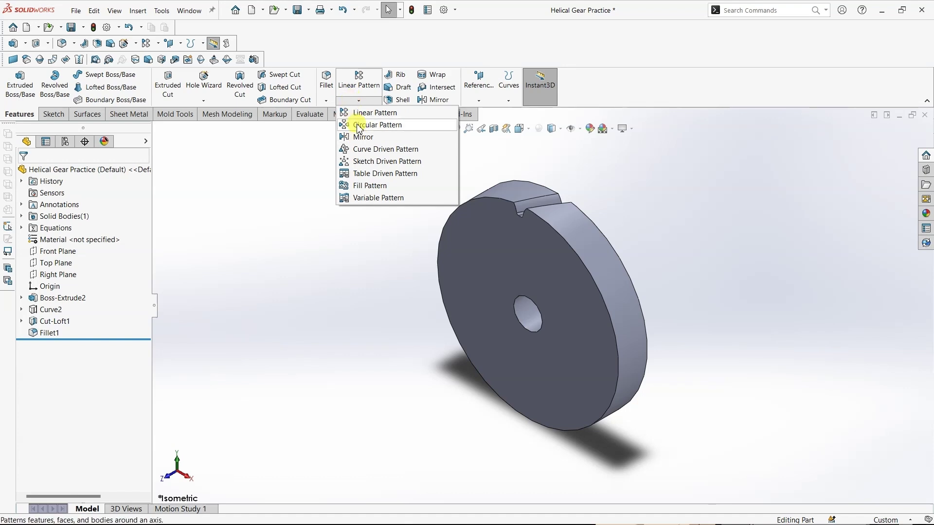
pyautogui.click(359, 125)
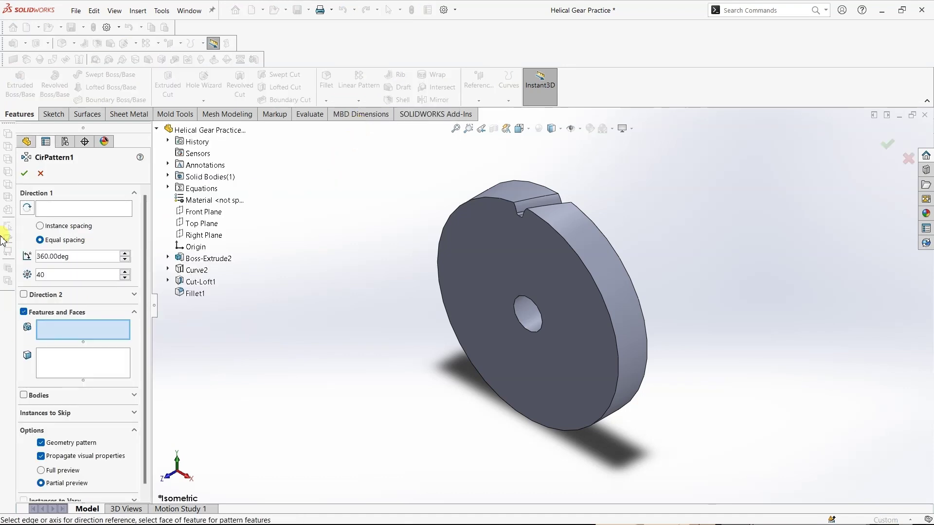
pyautogui.click(63, 213)
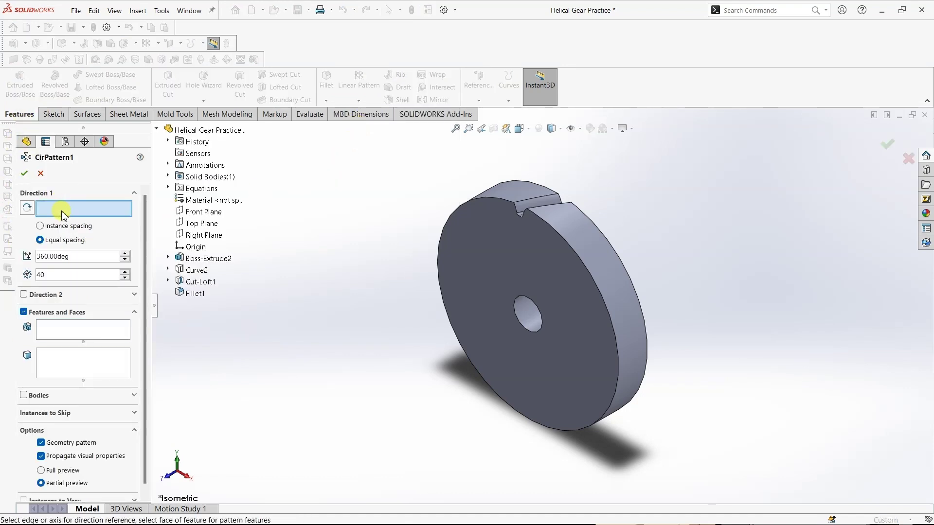
pyautogui.click(514, 309)
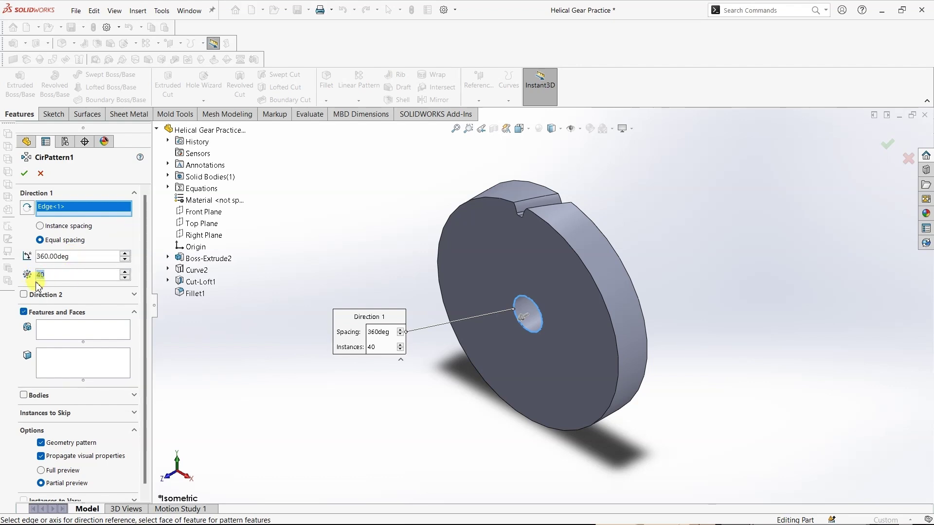
pyautogui.write('=')
pyautogui.press('Down')
pyautogui.press('Right')
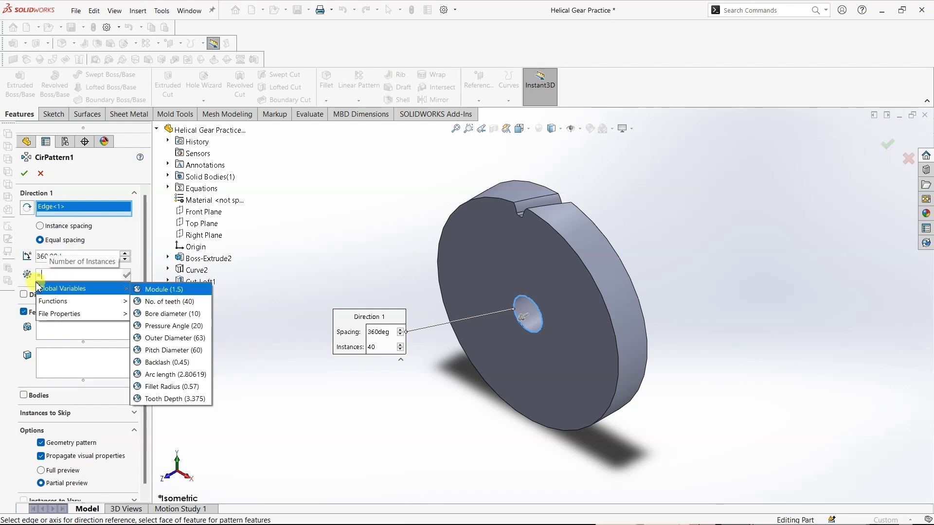
pyautogui.press('Down')
pyautogui.press('Down')
pyautogui.press('Up')
pyautogui.press('Return')
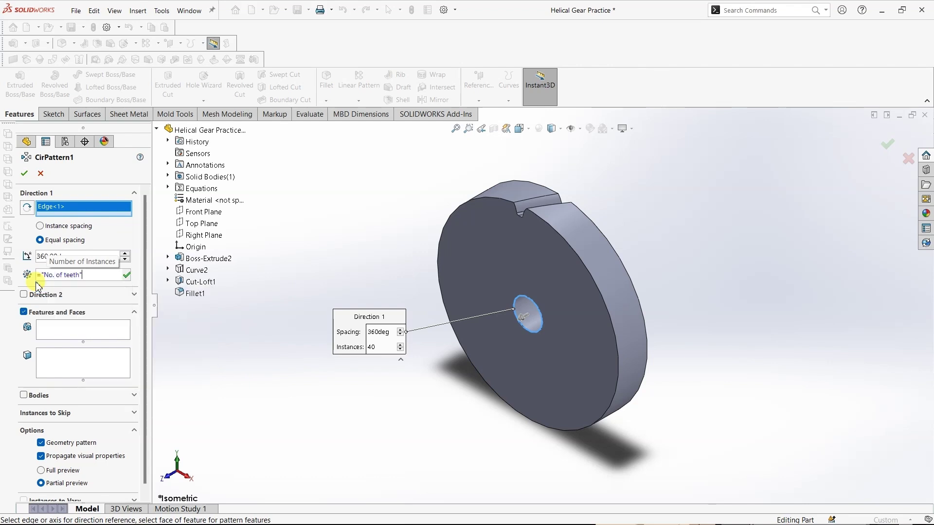
pyautogui.click(126, 274)
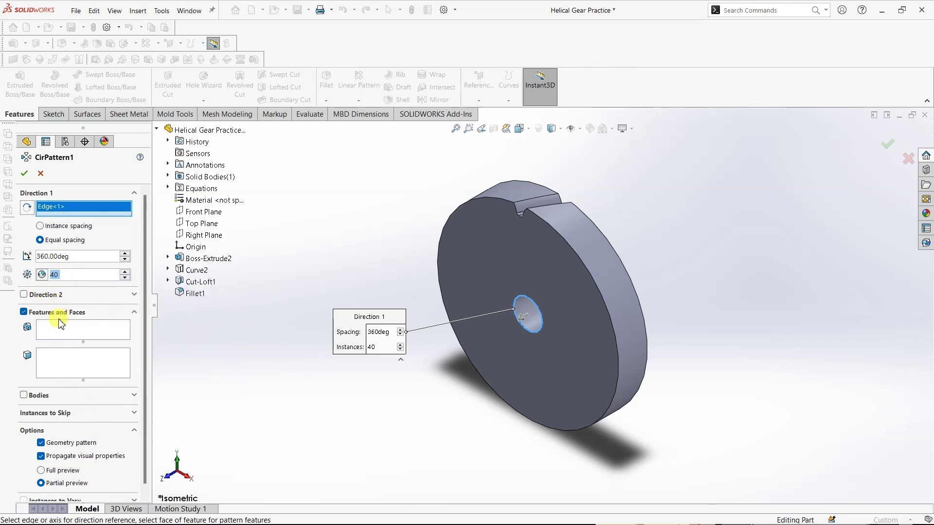
# Pattern Fillet1 and Cut-Loft1 to create CirPattern1.
pyautogui.click(193, 295)
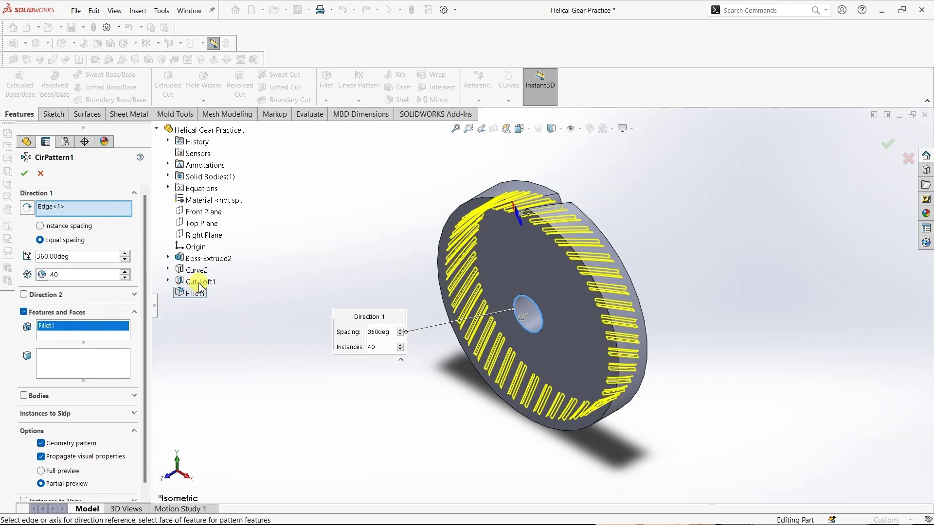
pyautogui.click(199, 283)
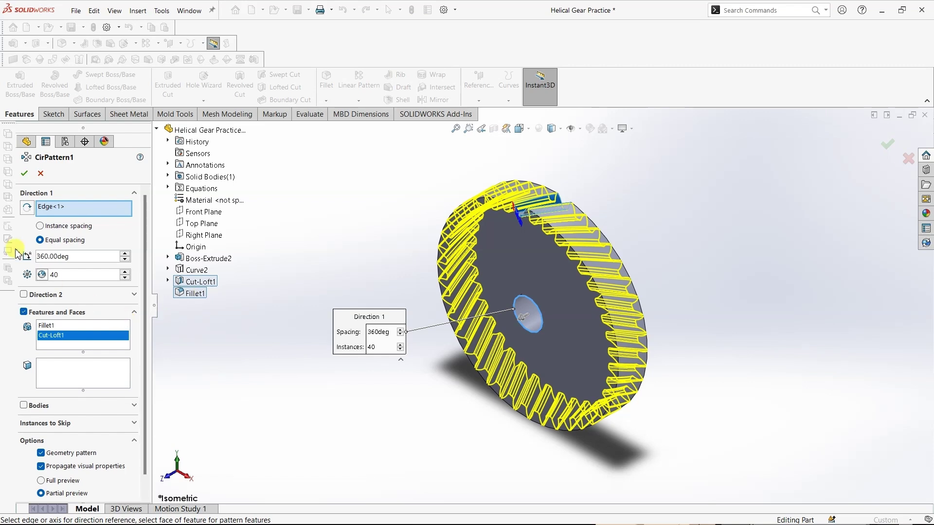
pyautogui.click(25, 174)
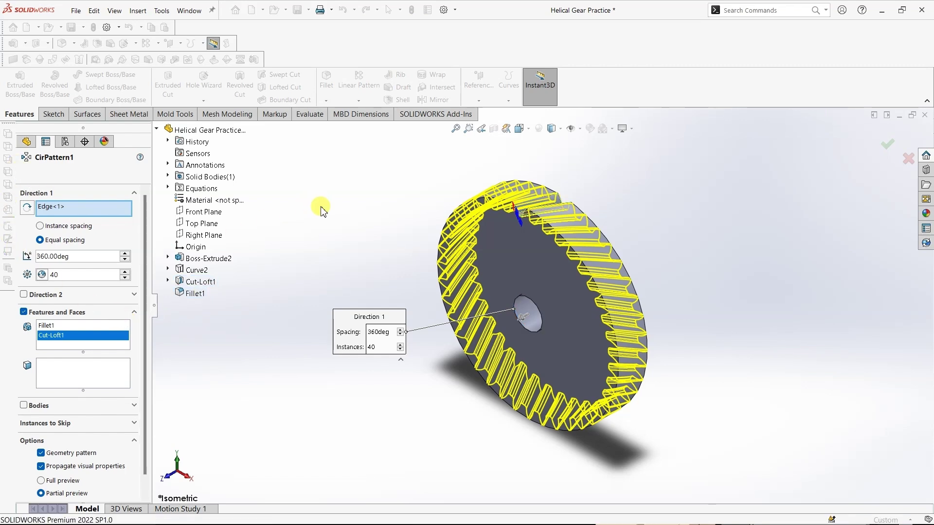
pyautogui.moveTo(322, 220)
pyautogui.mouseDown(button='middle')
pyautogui.moveTo(359, 179)
pyautogui.moveTo(377, 184)
pyautogui.moveTo(371, 171)
pyautogui.moveTo(342, 159)
pyautogui.moveTo(313, 246)
pyautogui.moveTo(333, 251)
pyautogui.mouseUp(button='middle')
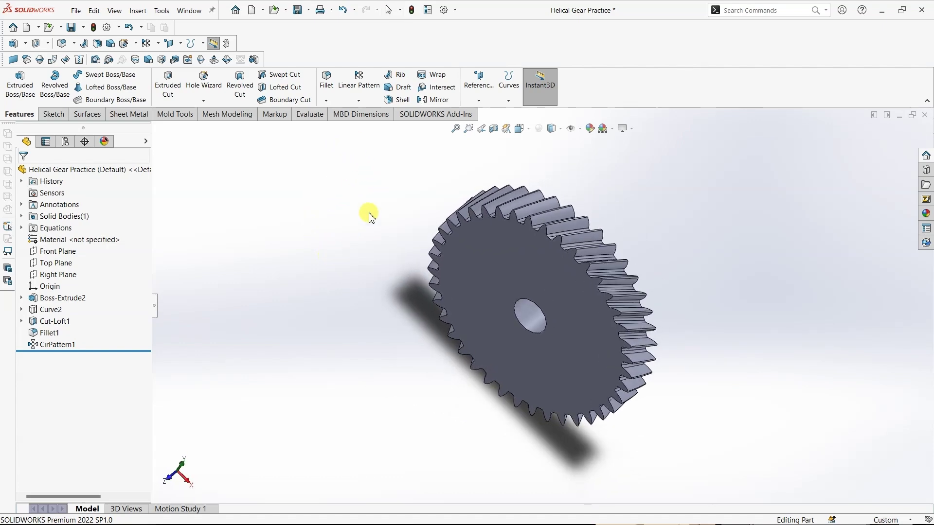
# In Manage Equations, change No. of teeth from 40 to 80 and rebuild the gear.
pyautogui.click(520, 129)
pyautogui.click(572, 161)
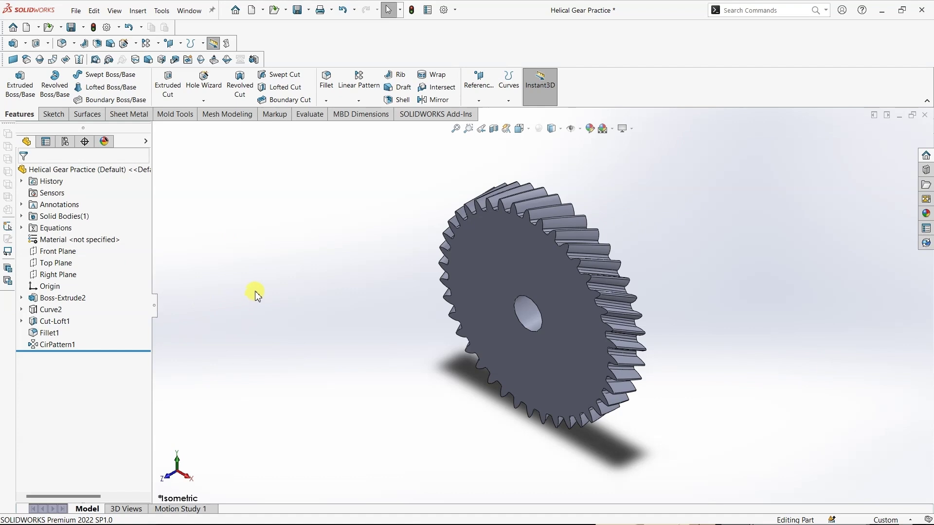
pyautogui.rightClick(51, 229)
pyautogui.click(70, 236)
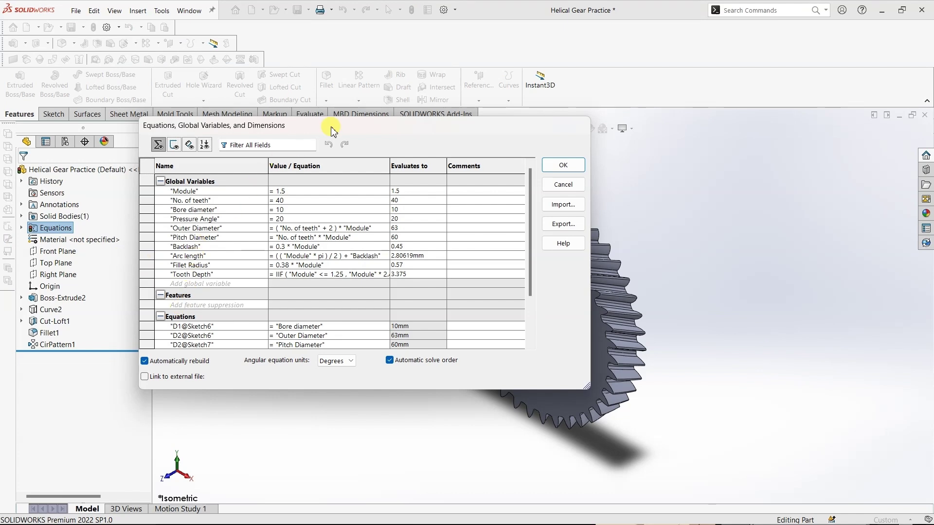
pyautogui.moveTo(343, 129); pyautogui.dragTo(252, 143)
pyautogui.click(193, 214)
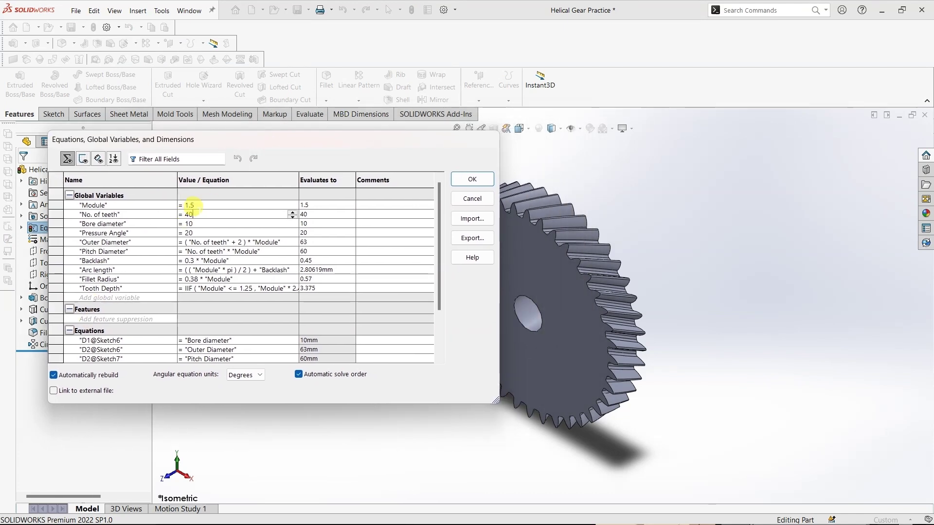
pyautogui.click(189, 214)
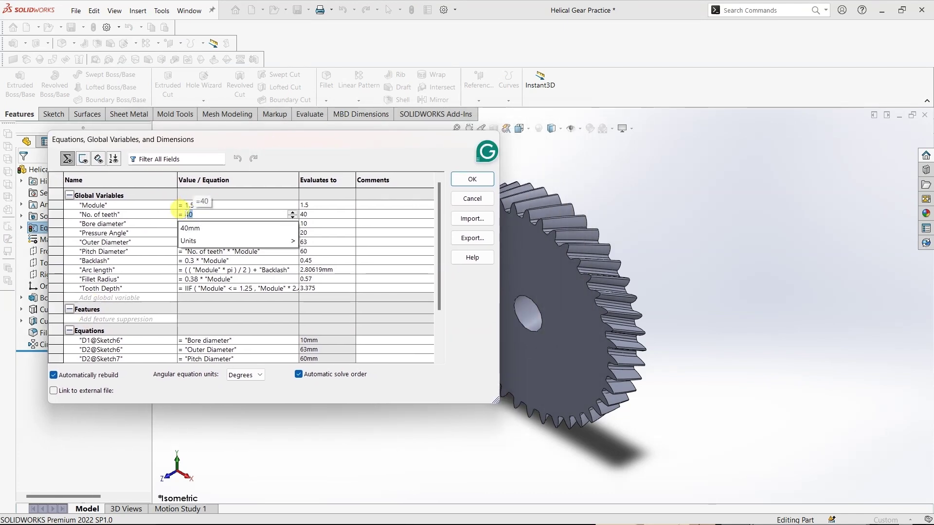
pyautogui.moveTo(219, 240)
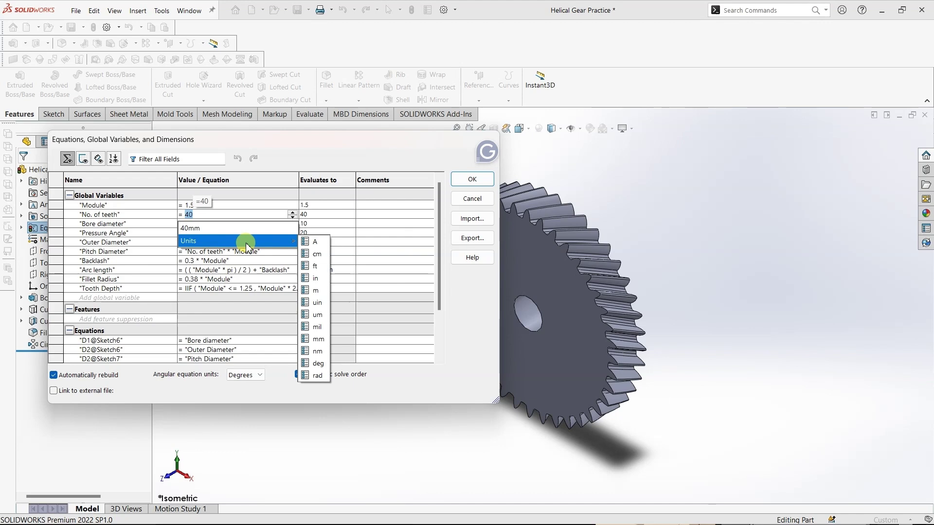
pyautogui.write('80')
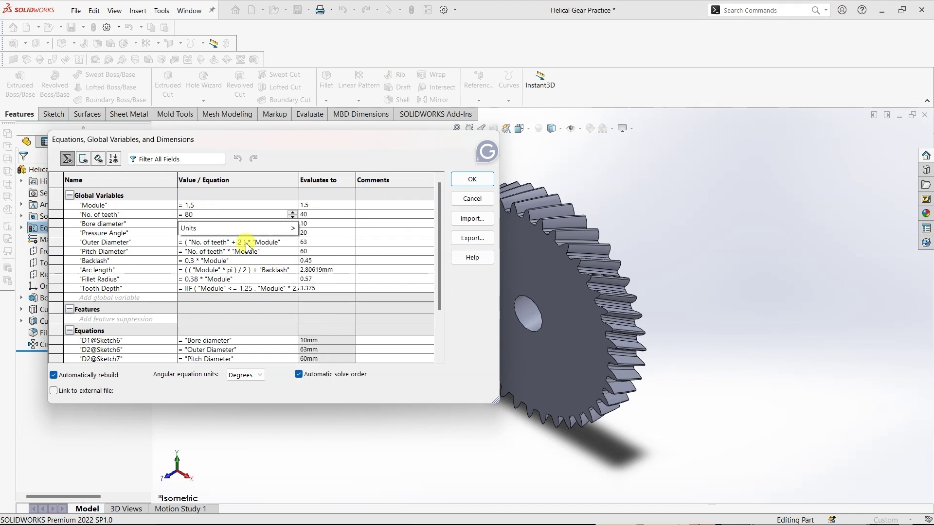
pyautogui.press('Return')
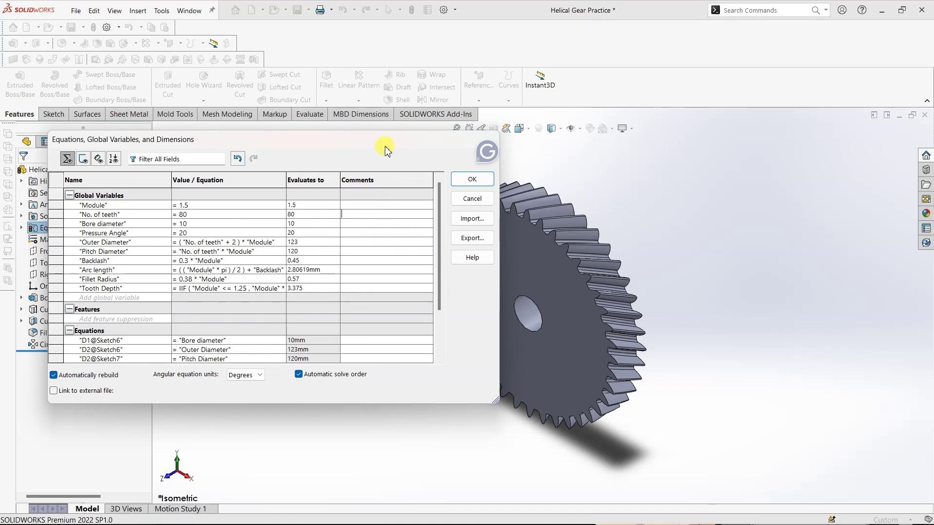
pyautogui.moveTo(379, 146); pyautogui.dragTo(253, 183)
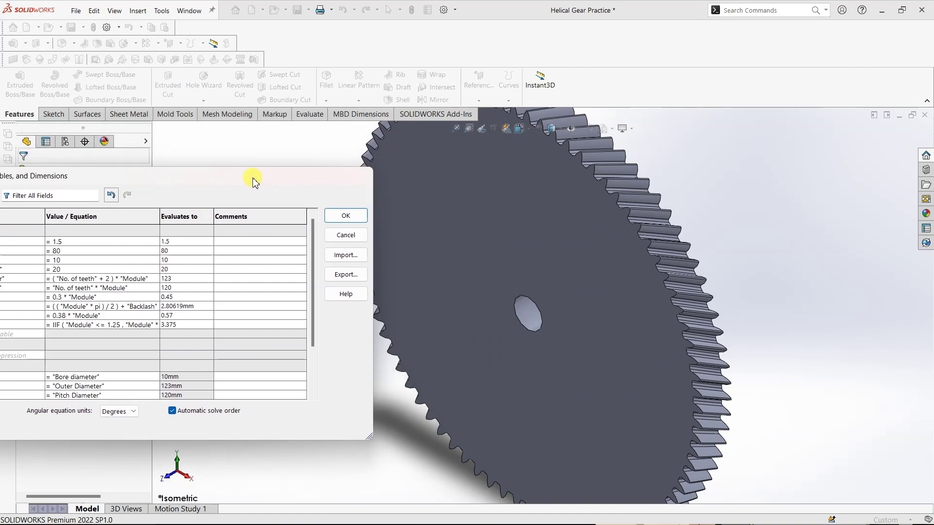
pyautogui.click(346, 216)
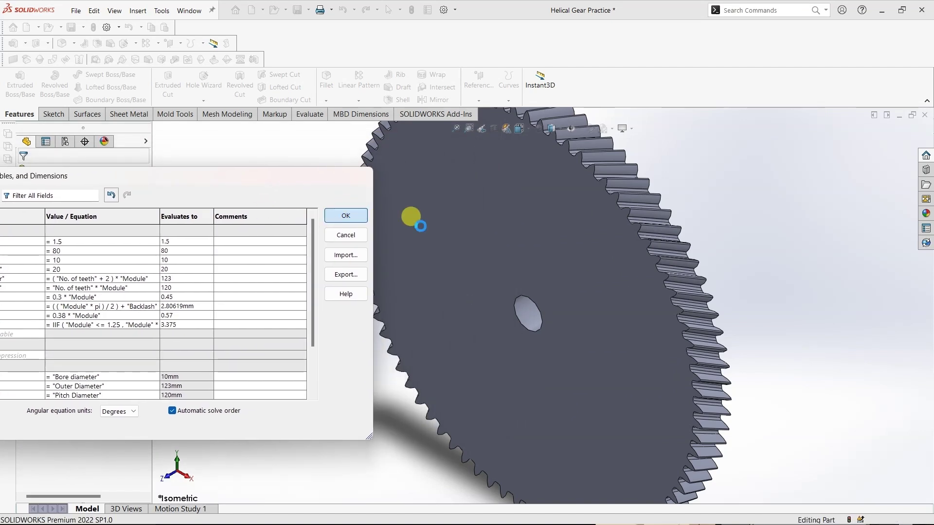
pyautogui.scroll(-5, 419, 223)
# Open Manage Equations and change the Module global variable to 1.25.
pyautogui.scroll(5, 419, 224)
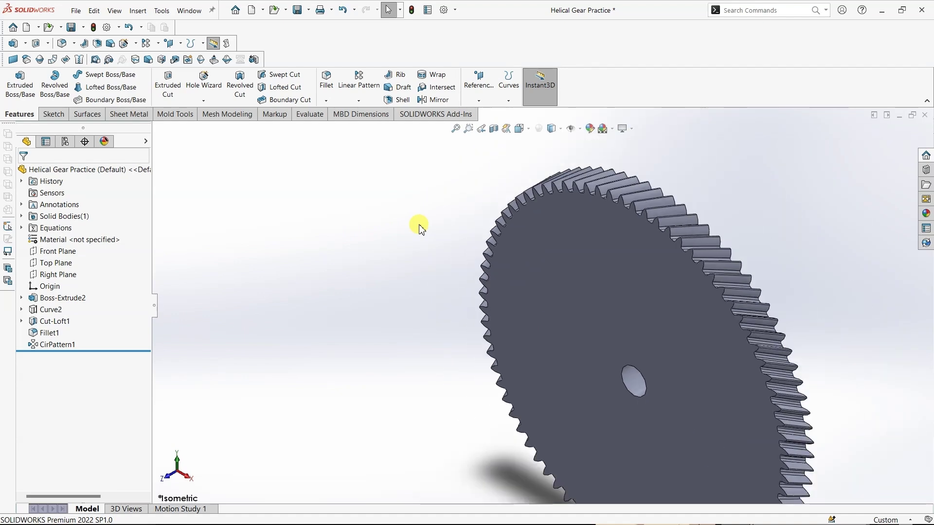
pyautogui.scroll(3, 419, 223)
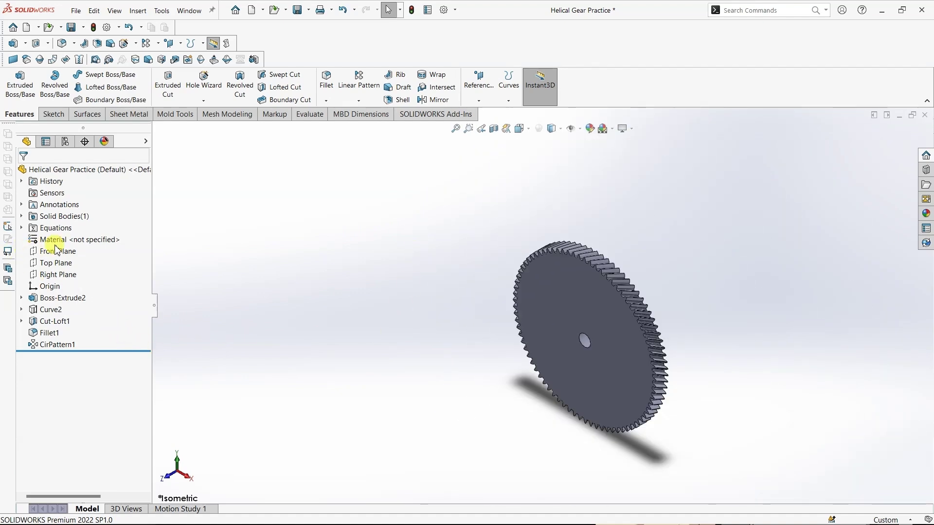
pyautogui.rightClick(57, 229)
pyautogui.click(78, 237)
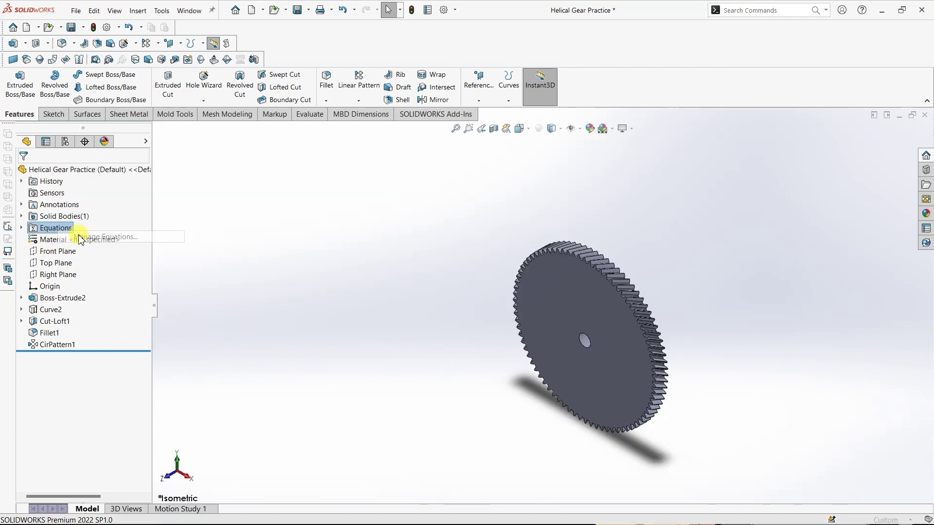
pyautogui.click(392, 204)
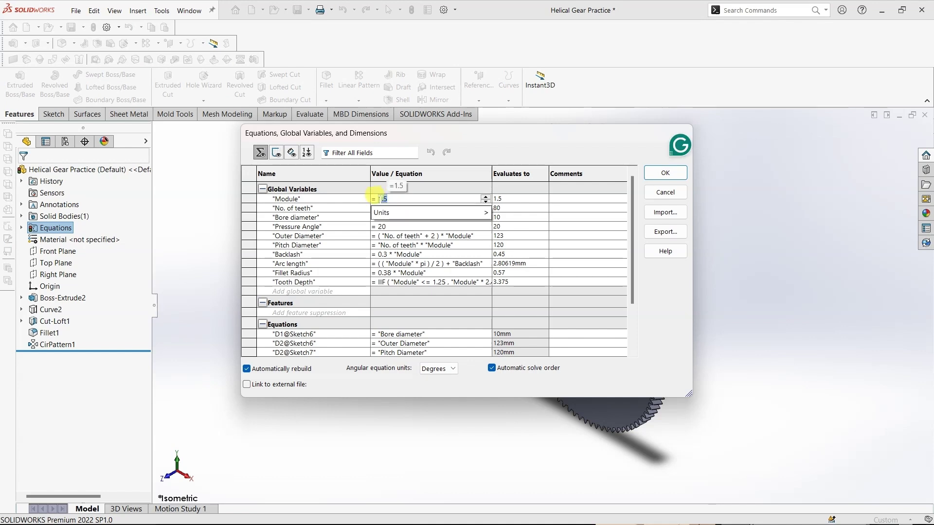
pyautogui.write('1.25')
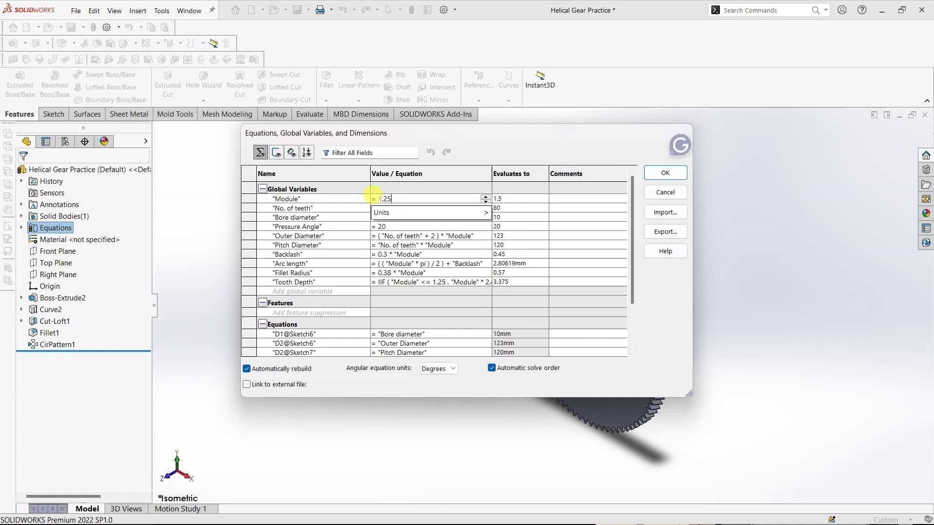
pyautogui.press('Return')
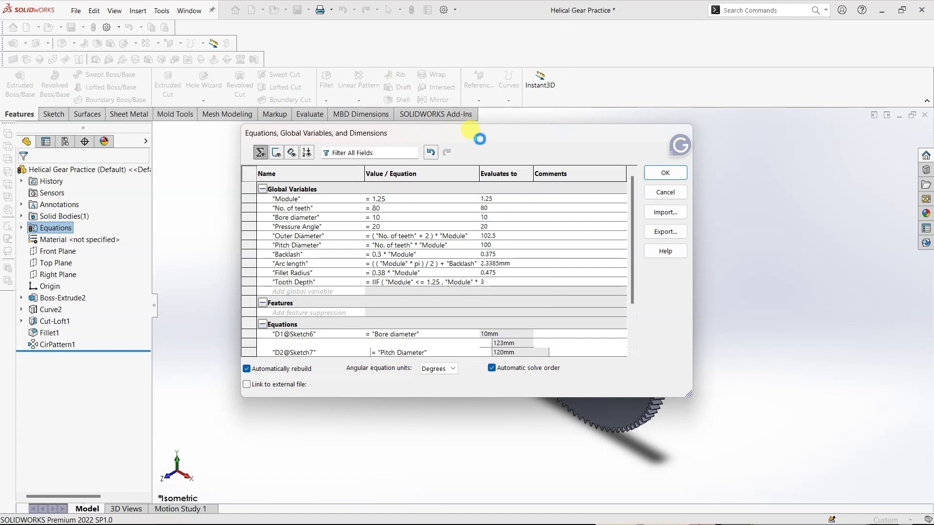
# Restore the Module value to 1.5.
pyautogui.moveTo(452, 137)
pyautogui.mouseDown()
pyautogui.moveTo(313, 139)
pyautogui.moveTo(358, 154)
pyautogui.mouseUp()
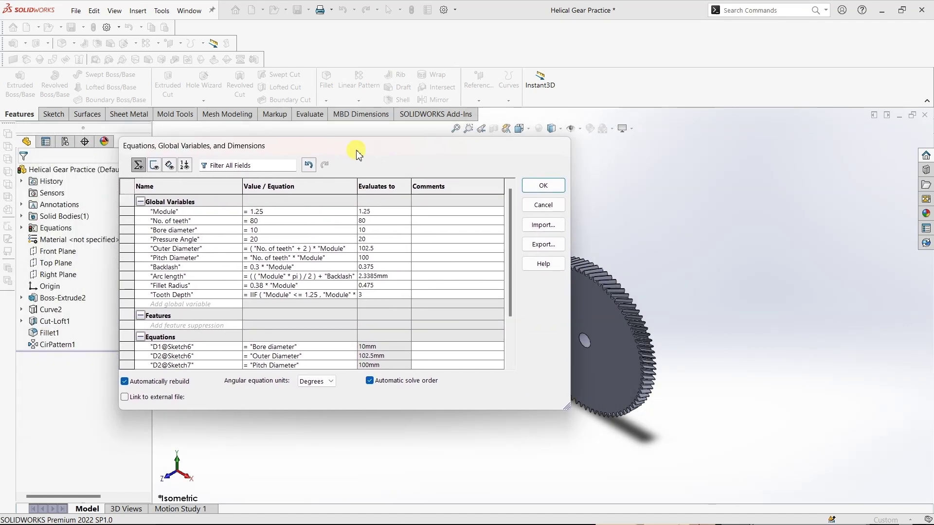
pyautogui.click(274, 207)
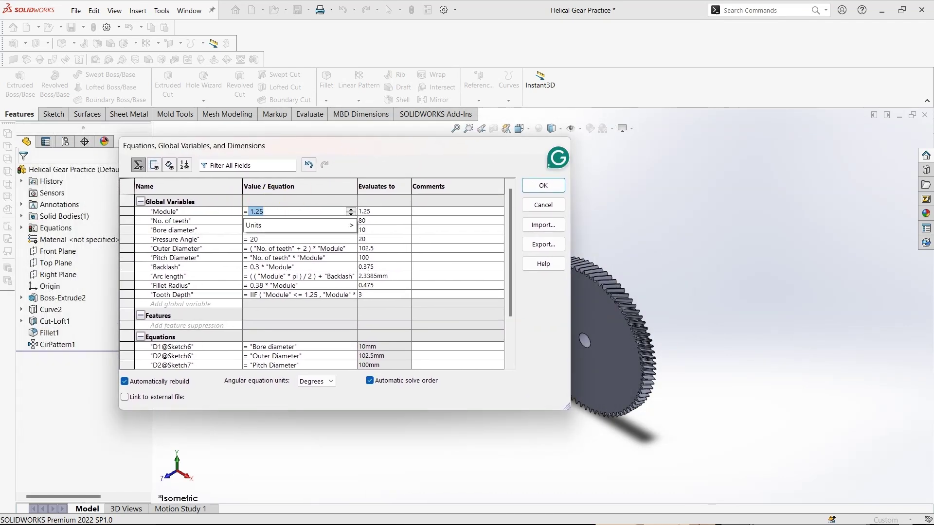
pyautogui.write('1.5')
pyautogui.press('Return')
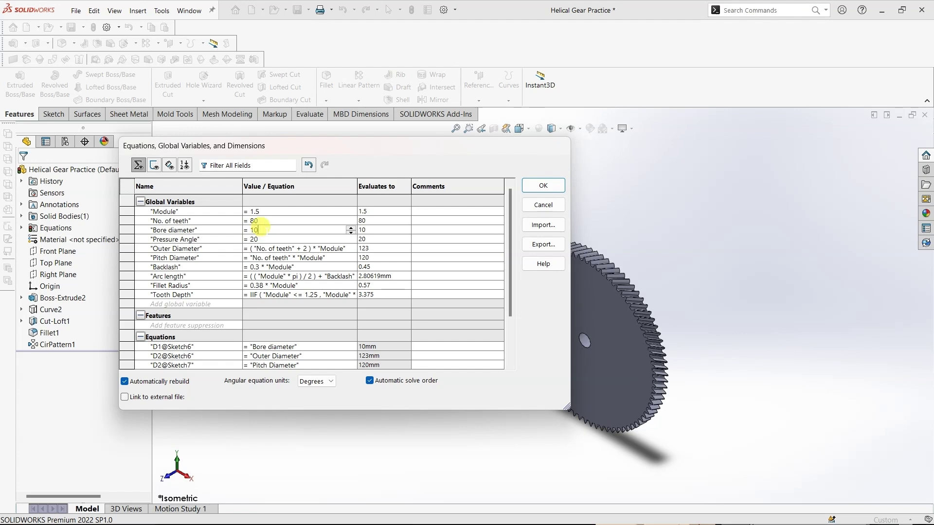
# In the Equations dialog, set Bore diameter to 20 and No. of teeth to 25.
pyautogui.click(257, 229)
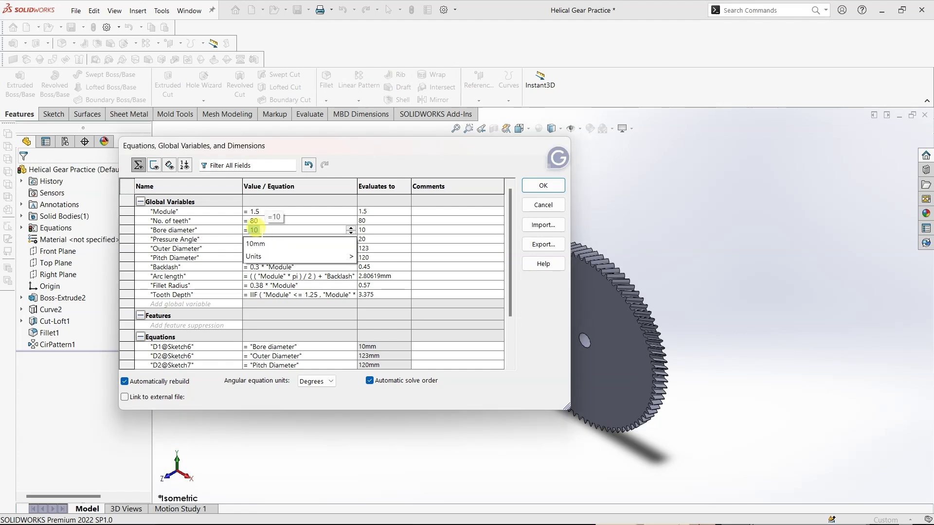
pyautogui.write('20')
pyautogui.press('Return')
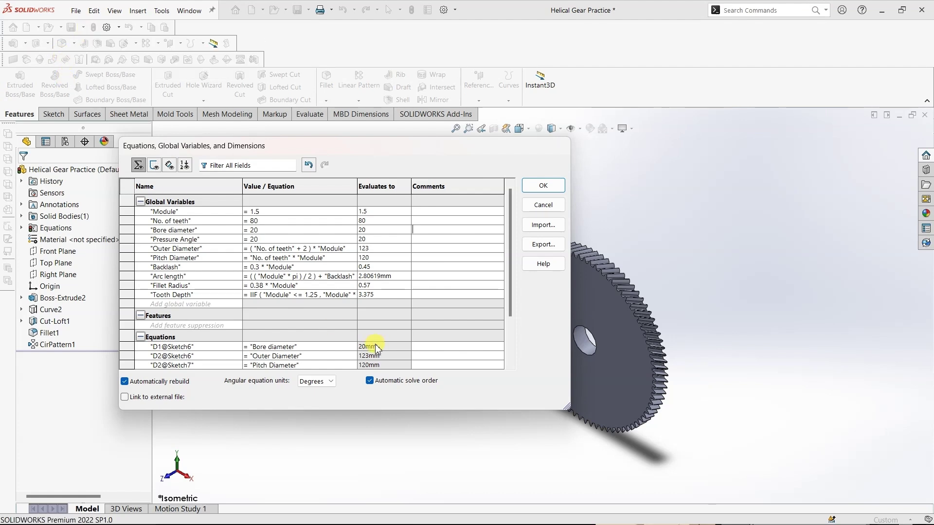
pyautogui.click(266, 223)
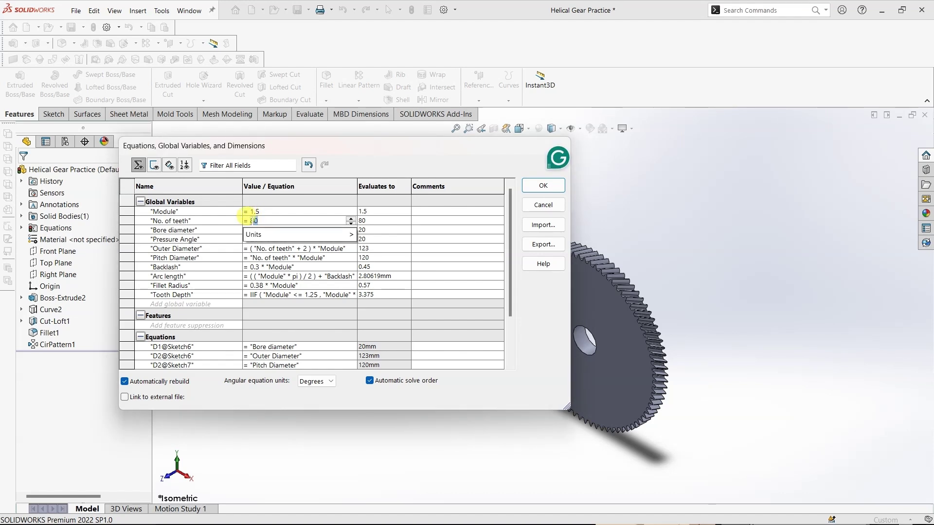
pyautogui.write('25')
pyautogui.press('Return')
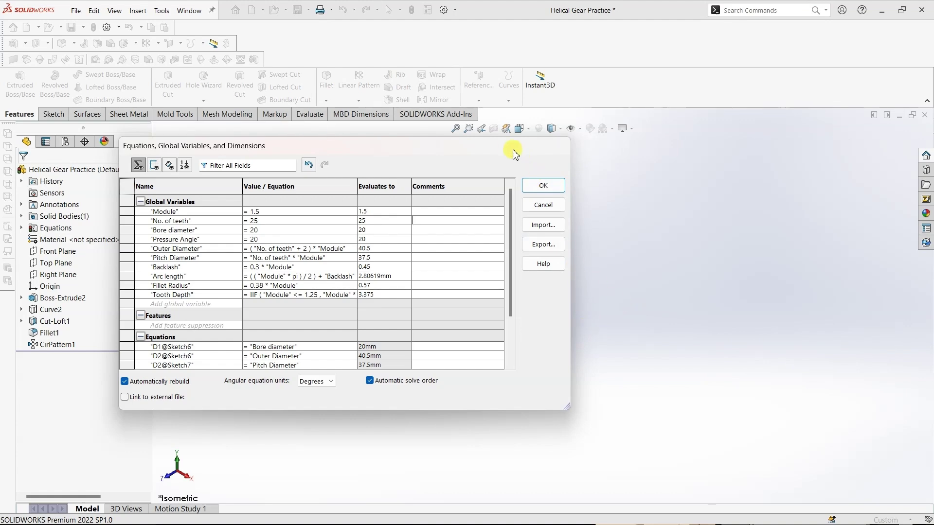
# Inspect the rebuilt 25-tooth gear, close the Equations dialog, and return to isometric view.
pyautogui.moveTo(506, 146); pyautogui.dragTo(244, 224)
pyautogui.scroll(-2, 480, 302)
pyautogui.scroll(-2, 574, 285)
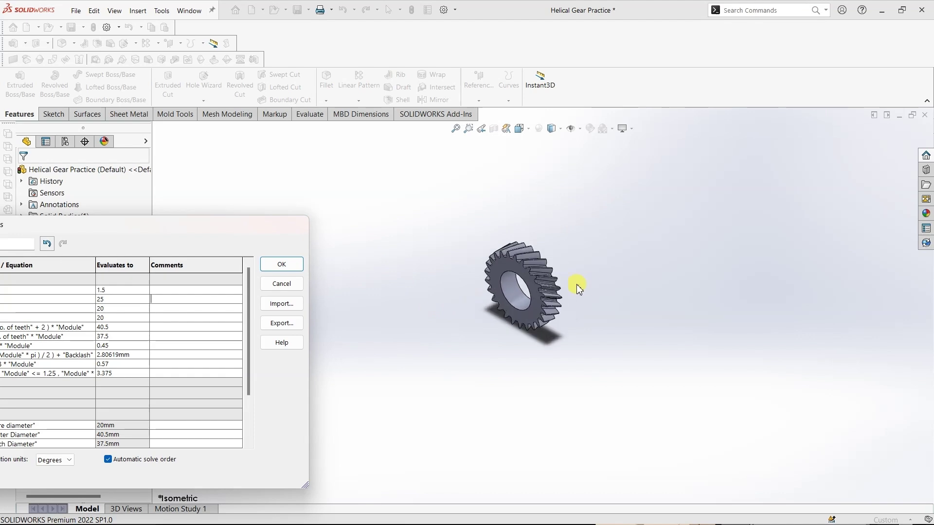
pyautogui.scroll(-3, 510, 291)
pyautogui.moveTo(198, 228); pyautogui.dragTo(377, 169)
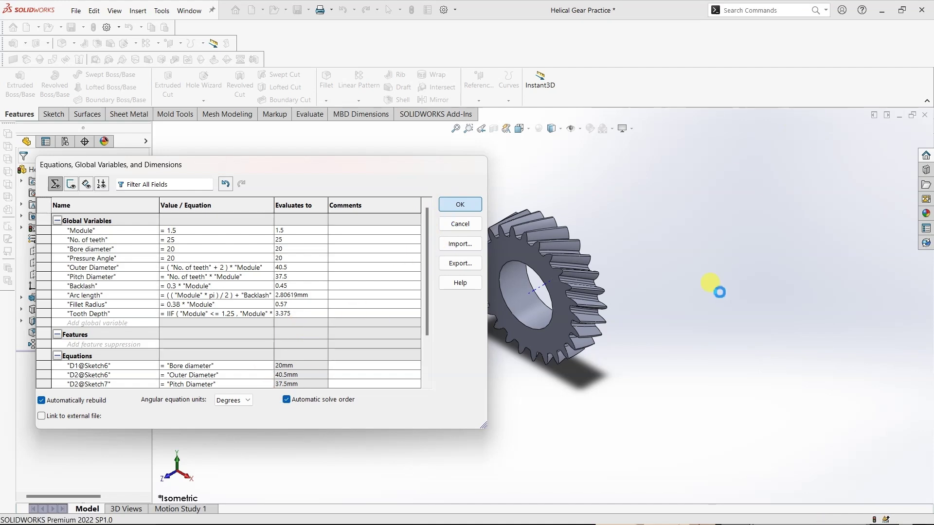
pyautogui.press('Return')
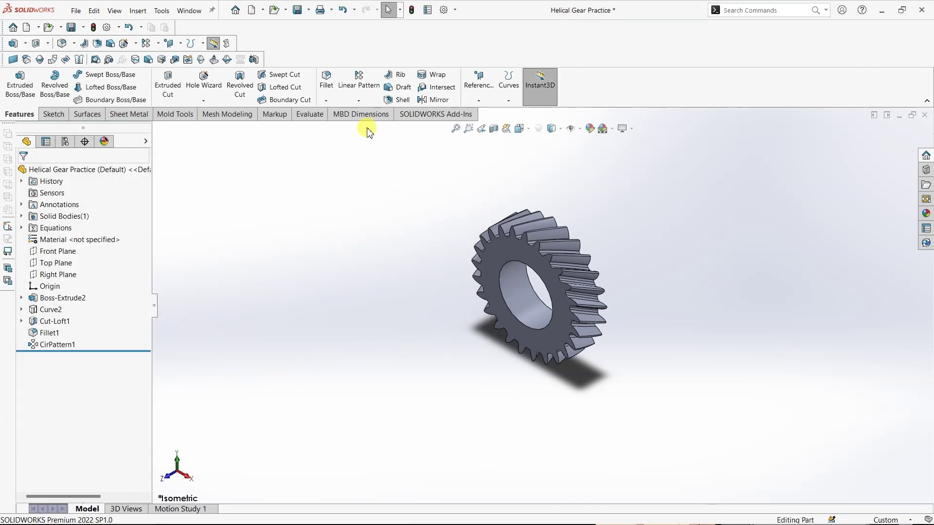
pyautogui.click(521, 130)
pyautogui.click(573, 162)
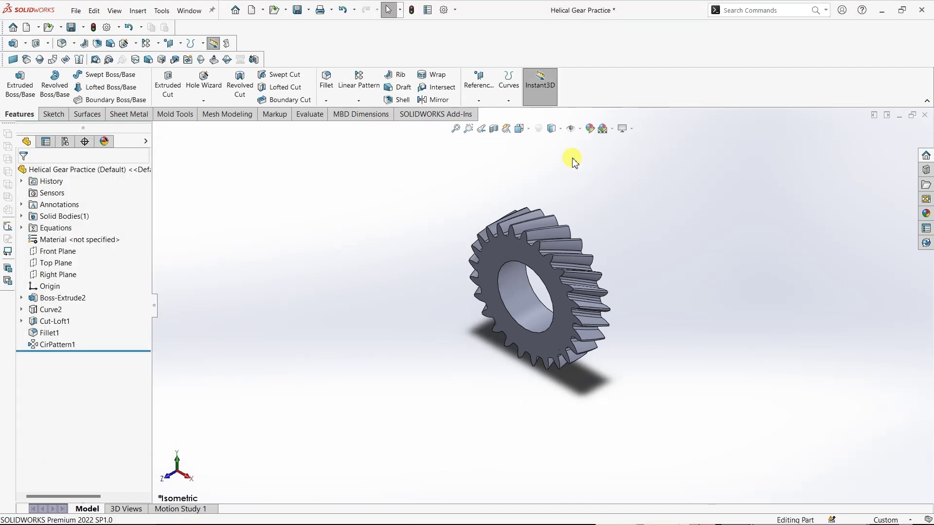